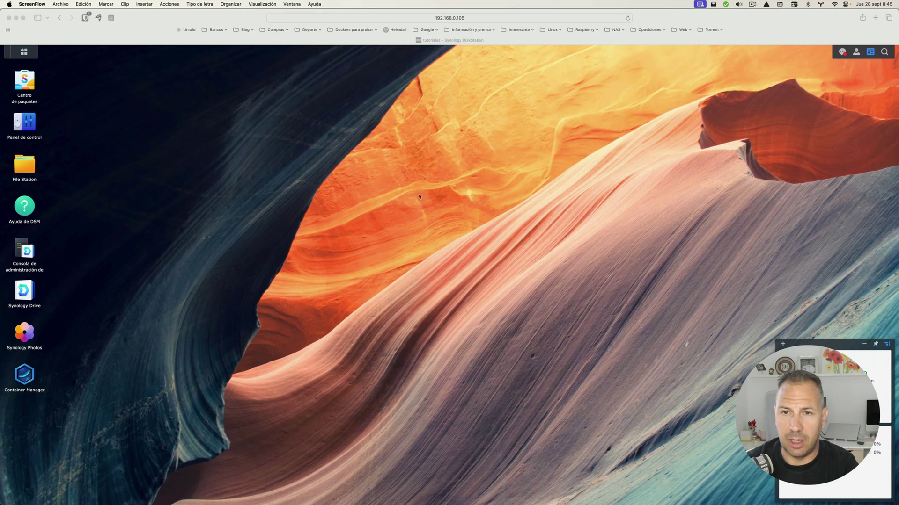
Switch to Container Manager and show its image registry.
left_click(25, 376)
left_click(25, 375)
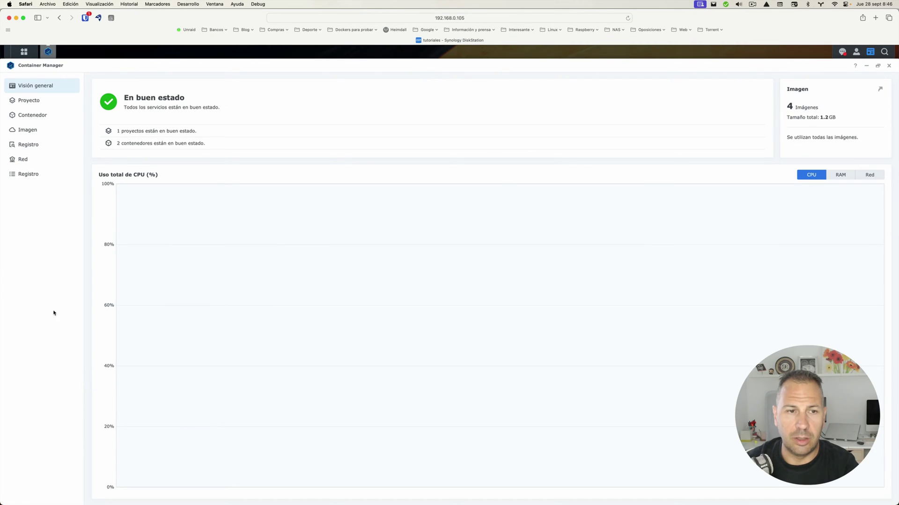
left_click(27, 146)
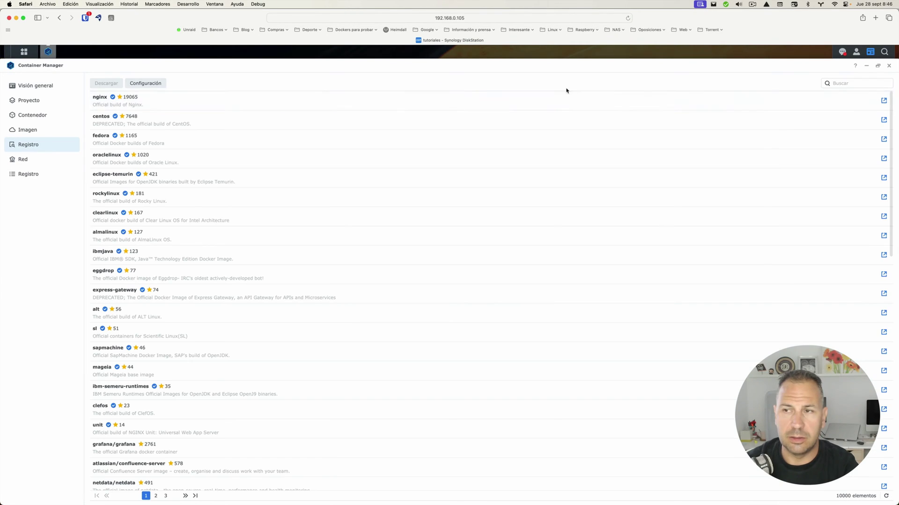
Search the registry for adguard and download the adguard/adguardhome image with the latest tag.
left_click(850, 84)
type("adguard")
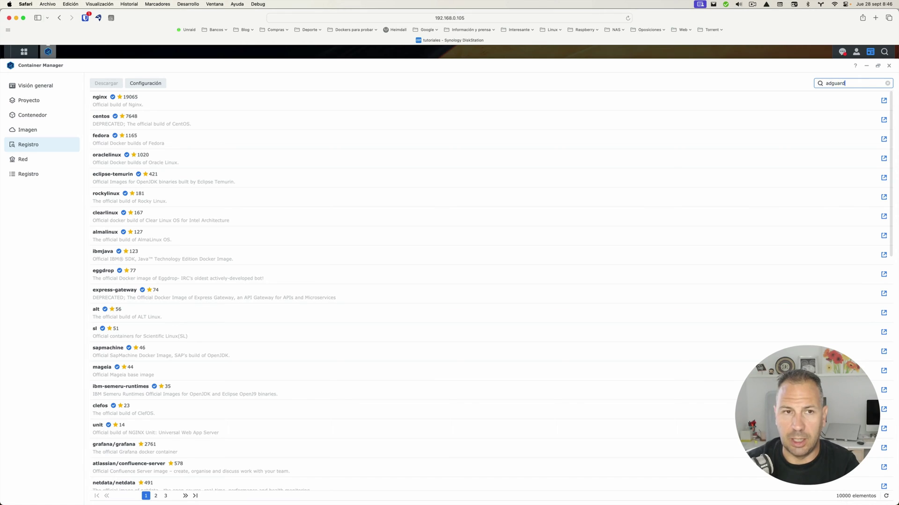
key("Return")
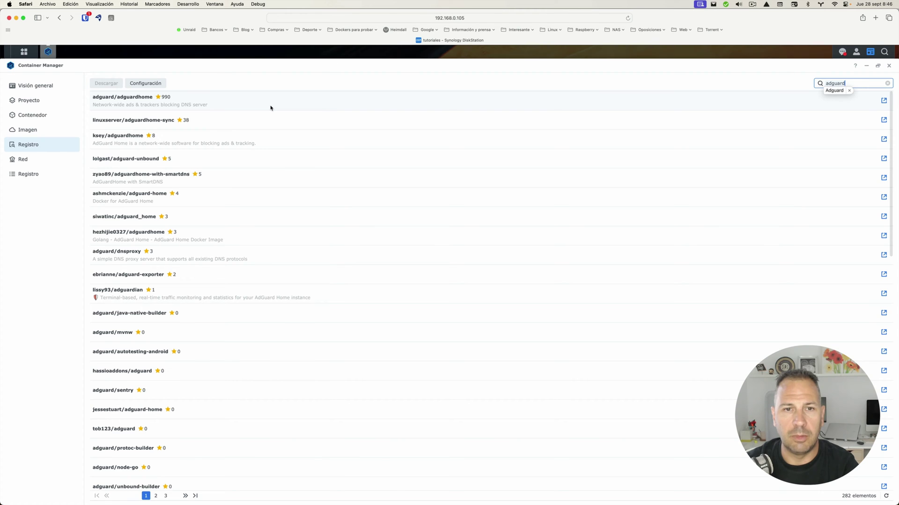
key("Return")
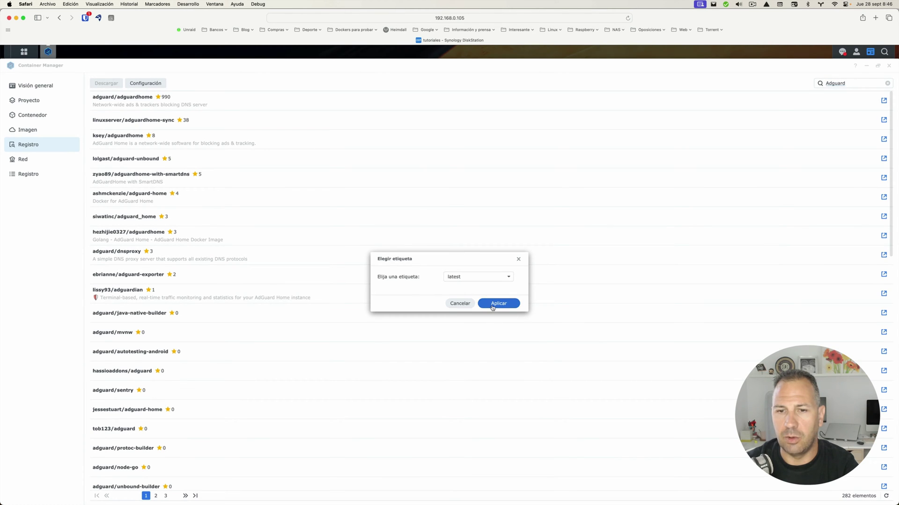
left_click(492, 306)
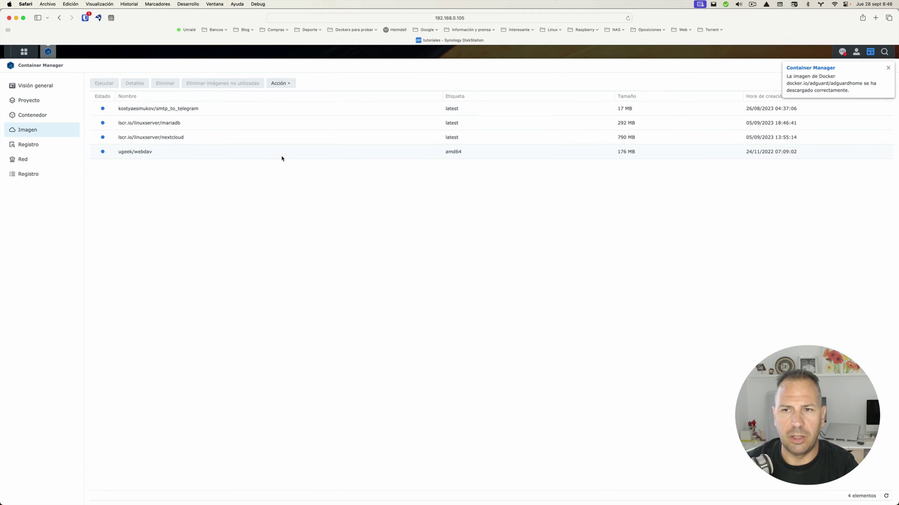
Start a new container from the adguard/adguardhome:latest image, named adguard, with automatic restart enabled, and continue to its advanced settings.
double_click(275, 109)
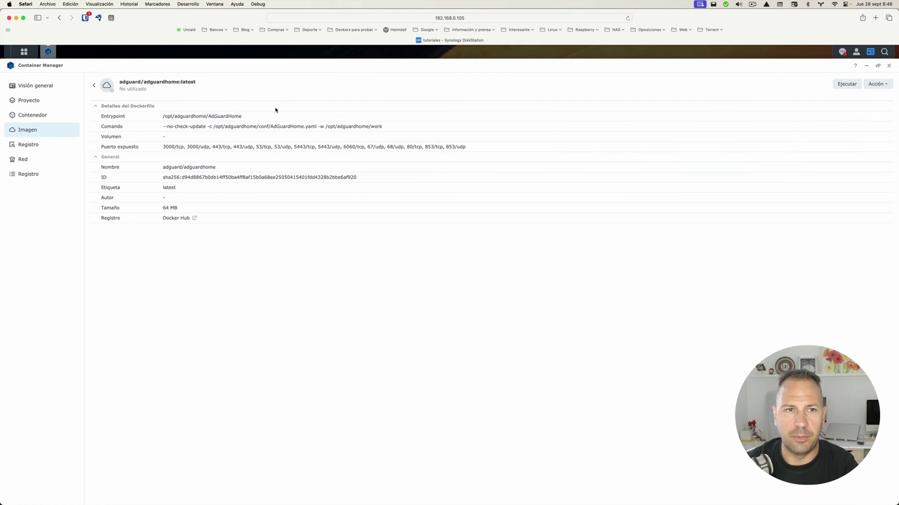
left_click(847, 84)
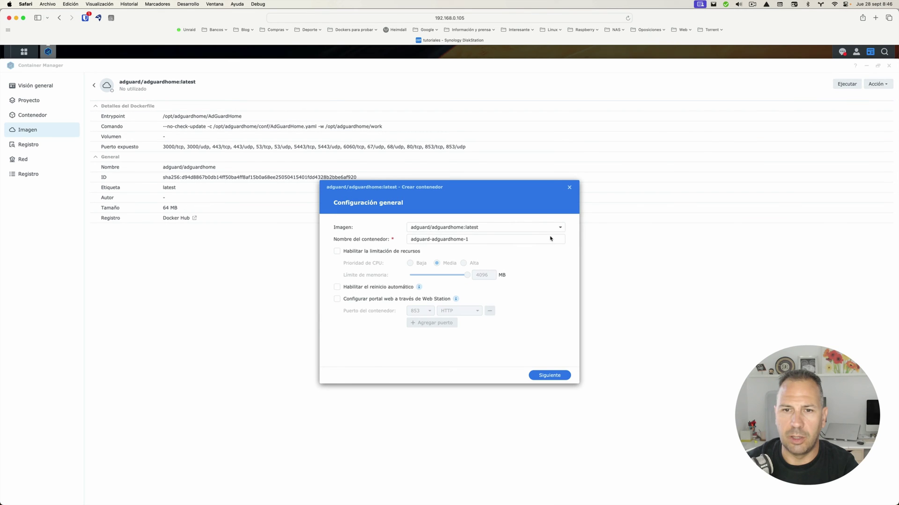
left_click(515, 238)
key("BackSpace")
key("BackSpace")
key("BackSpace")
key("BackSpace")
key("BackSpace")
key("BackSpace")
key("BackSpace")
key("BackSpace")
key("BackSpace")
key("BackSpace")
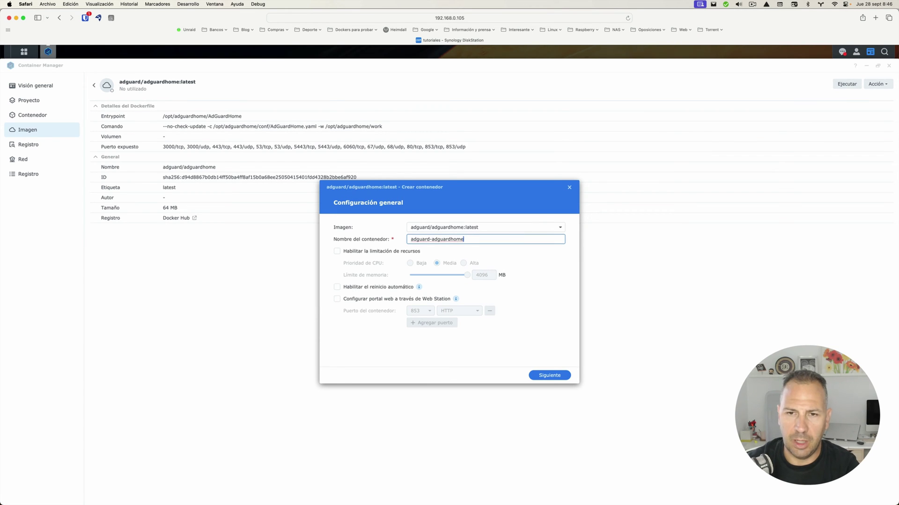
key("BackSpace")
key("BackSpace")
key("BackSpace")
key("BackSpace")
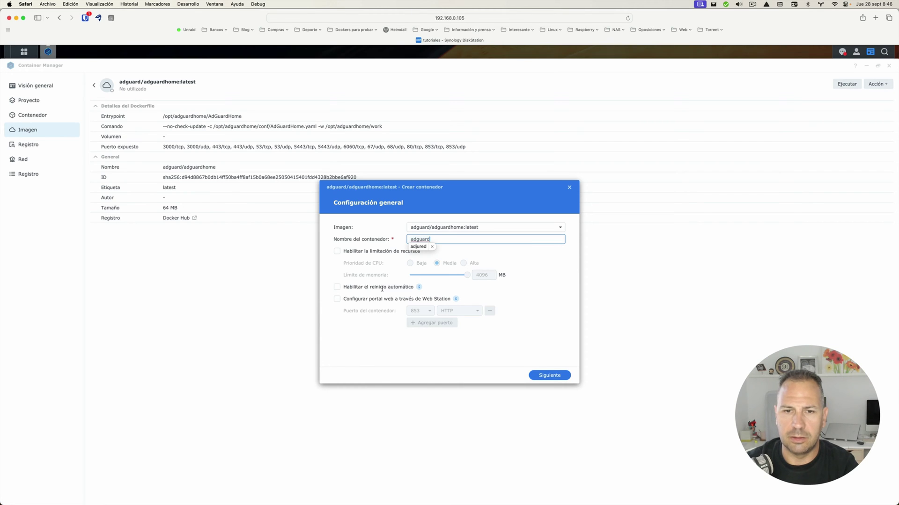
left_click(355, 290)
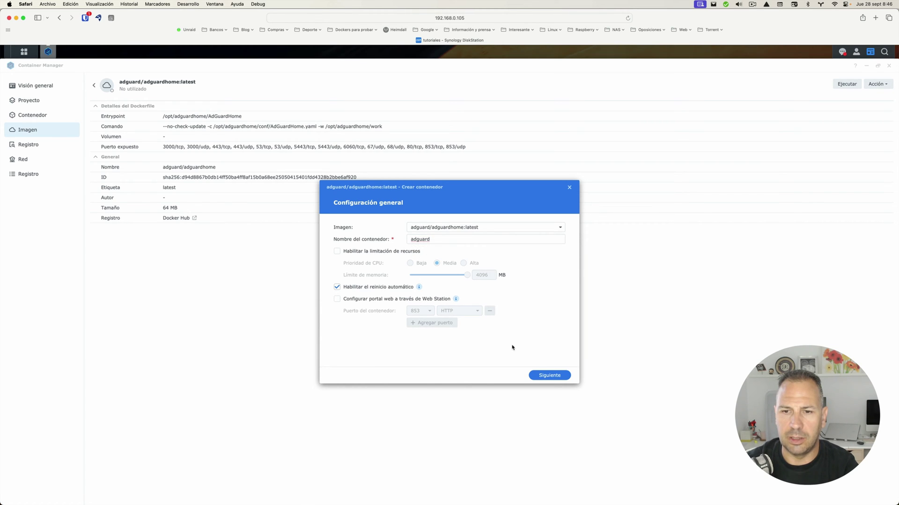
left_click(551, 376)
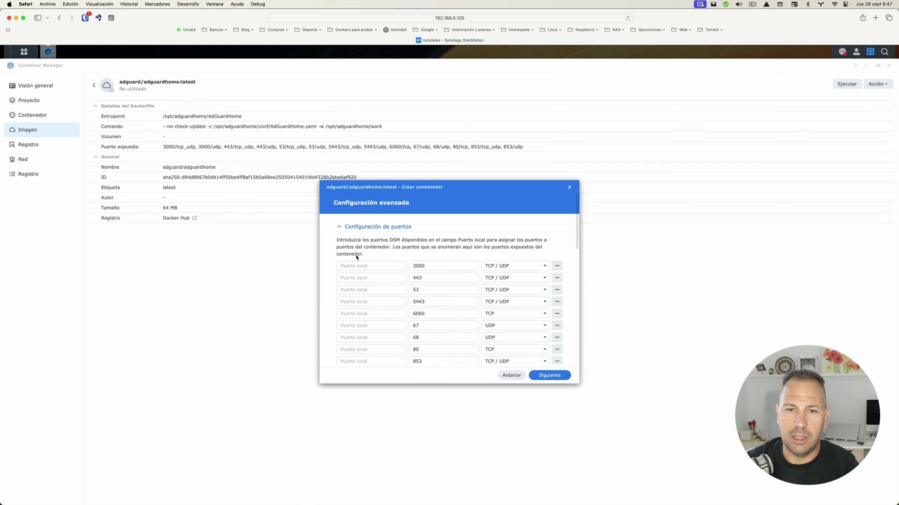
Map local ports 3000, 443, 53 and 5443 to the container ports with the same numbers.
scroll(359, 263, "down", 5)
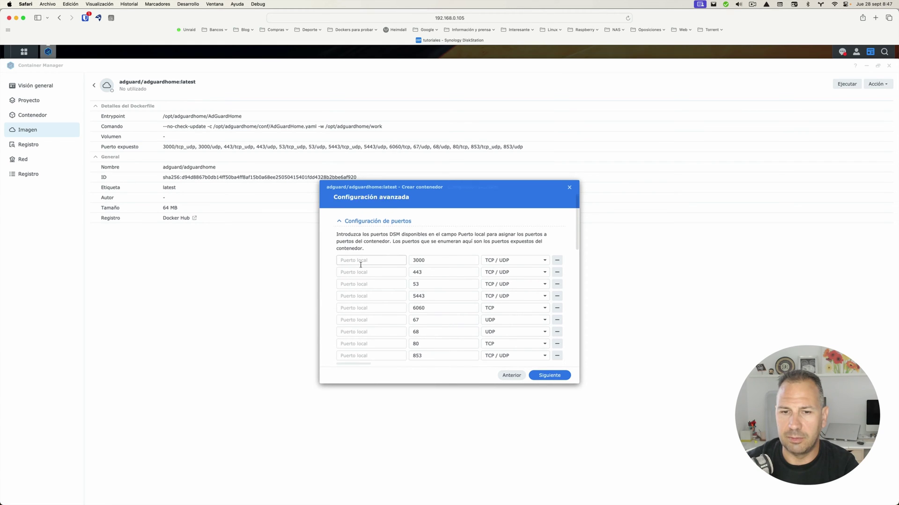
scroll(361, 267, "up", 5)
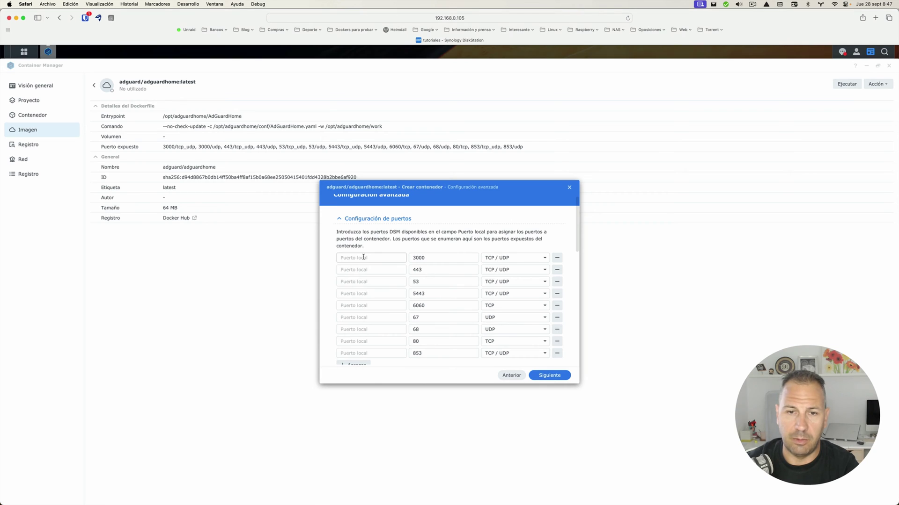
left_click(363, 258)
type("300")
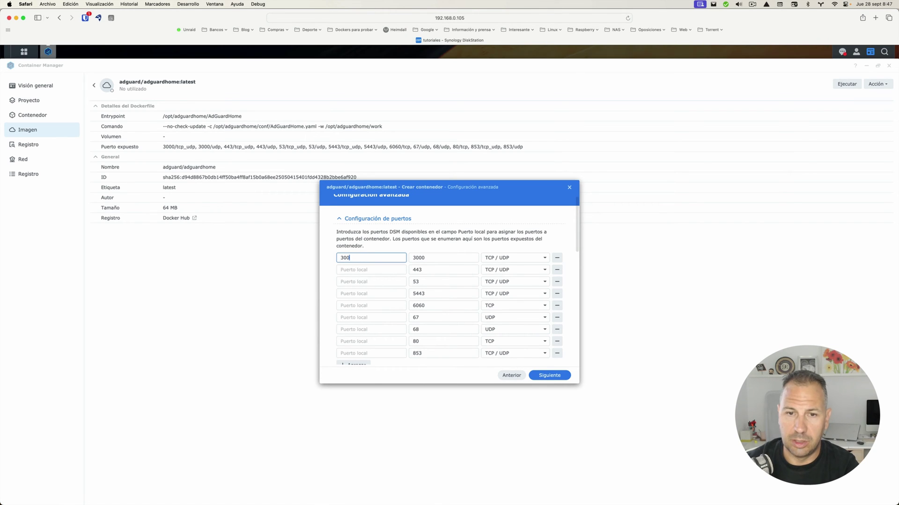
type("0")
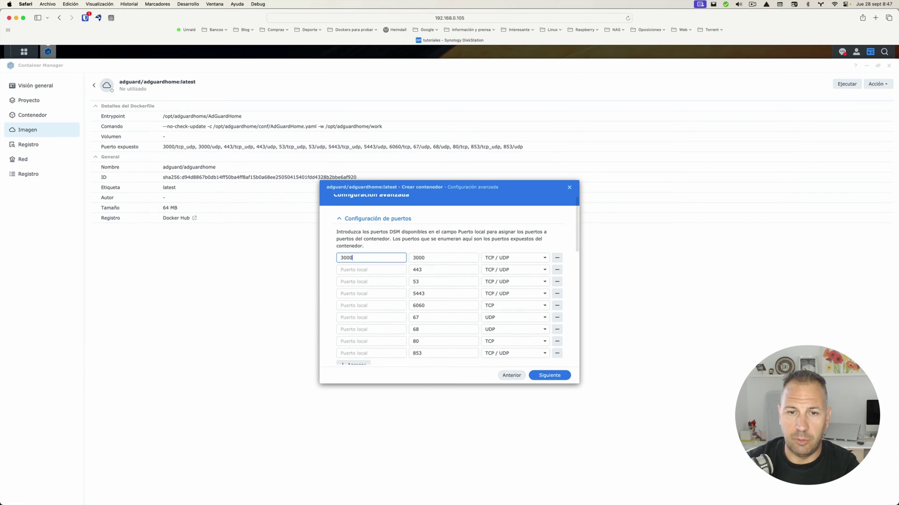
left_click(361, 269)
type("443")
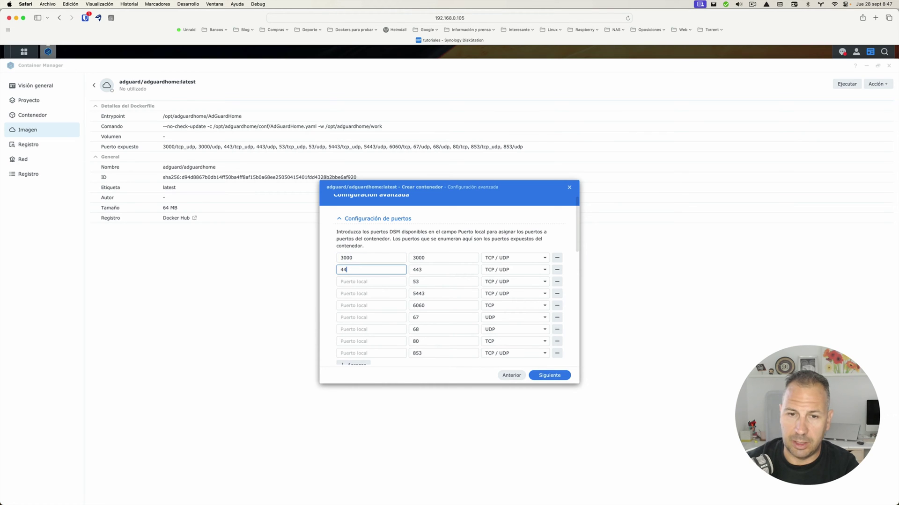
left_click(345, 282)
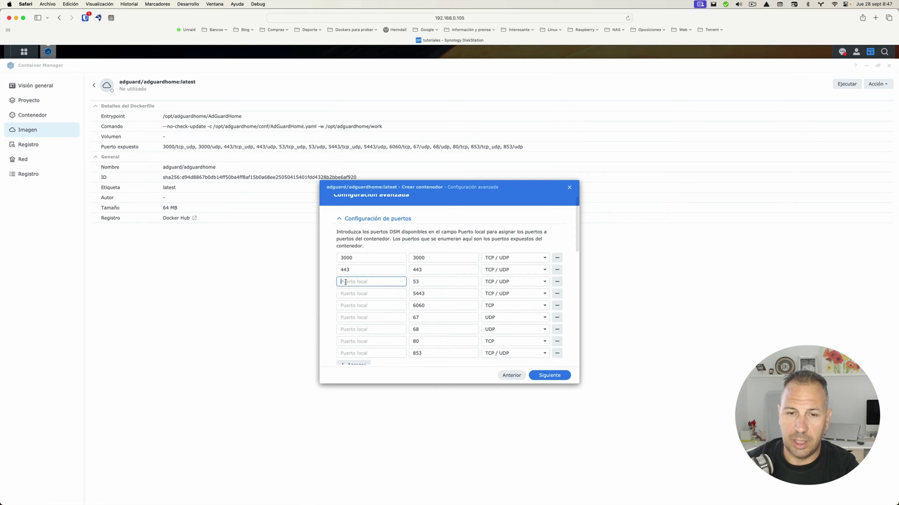
type("53")
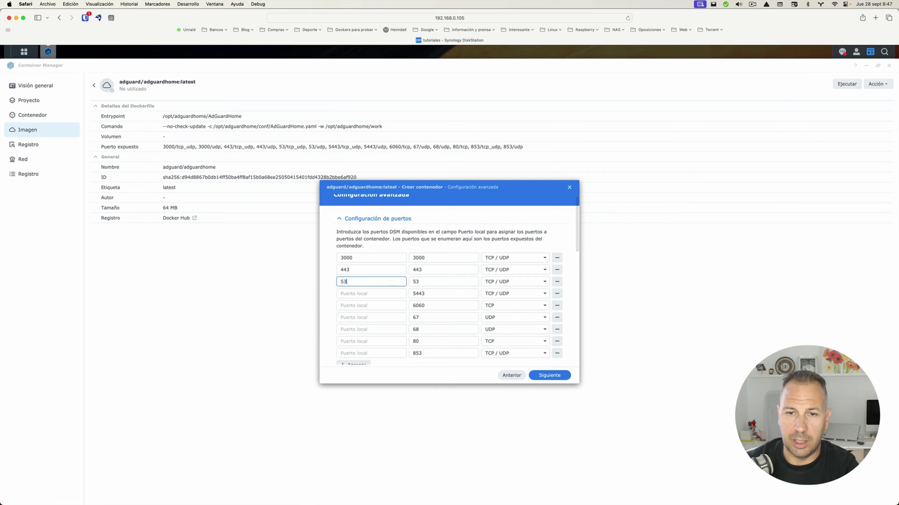
left_click(346, 293)
type("5443")
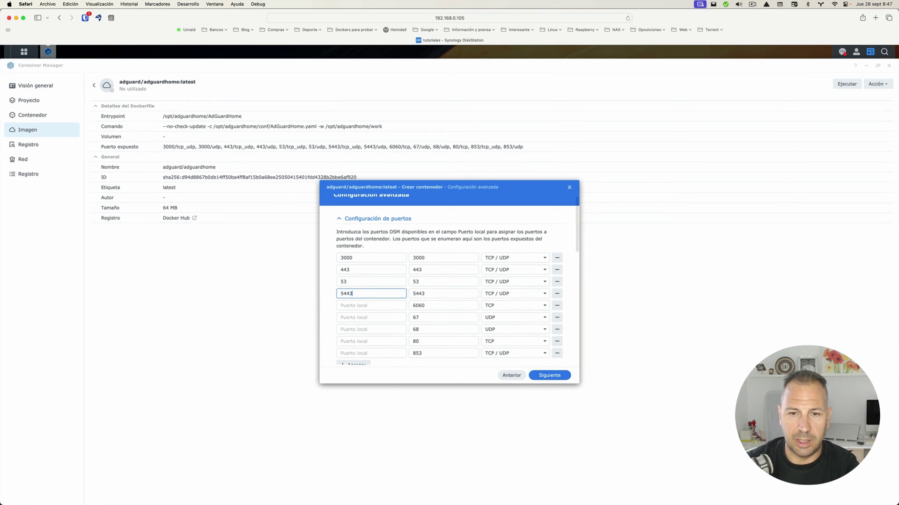
Map local ports 6060, 67, 68, 80 and 853 to the container ports with the same numbers.
left_click(345, 306)
type("6")
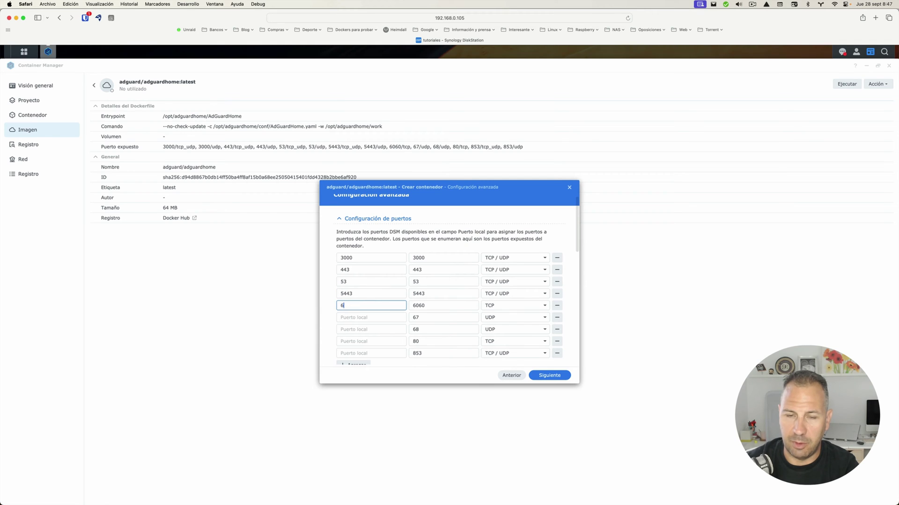
type("060")
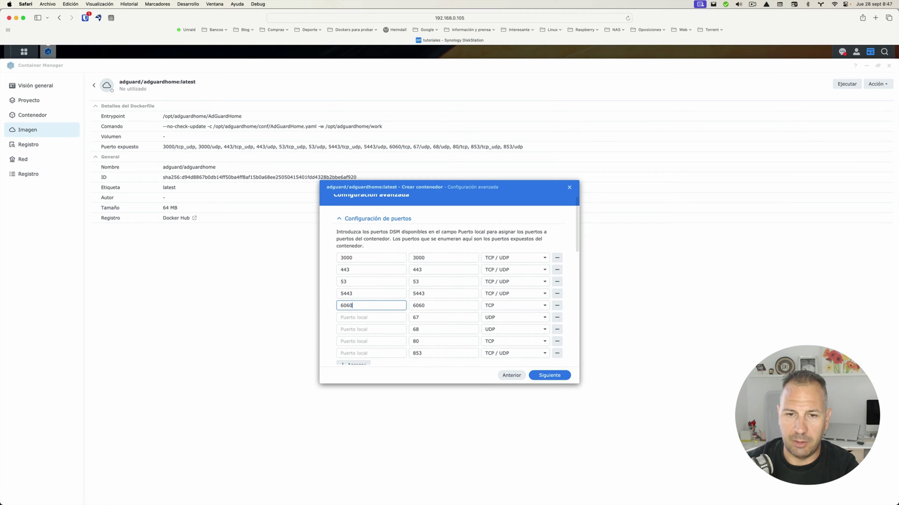
left_click(352, 317)
type("67")
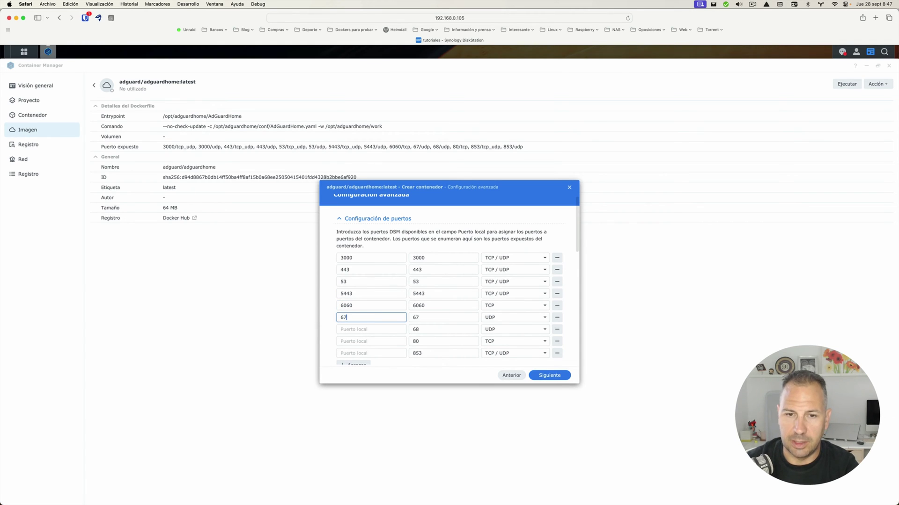
left_click(354, 329)
type("68")
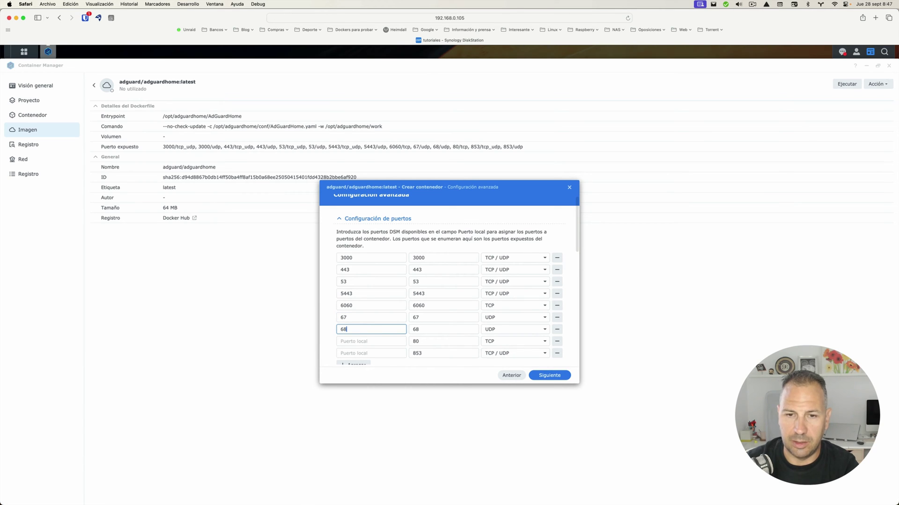
left_click(352, 341)
type("80")
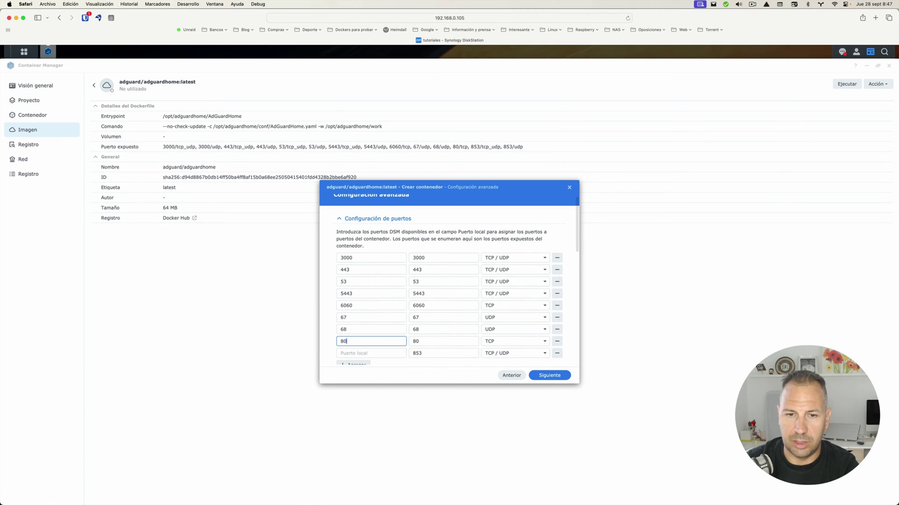
left_click(349, 354)
type("853")
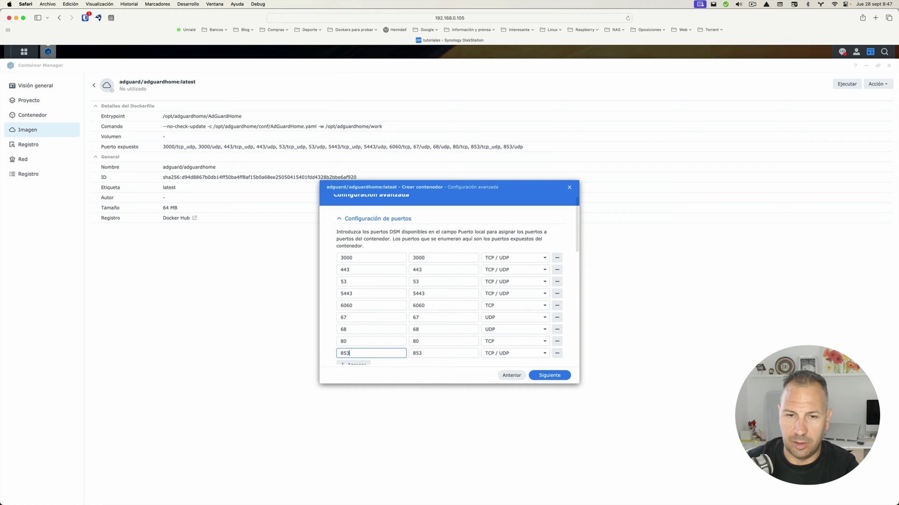
scroll(356, 327, "down", 5)
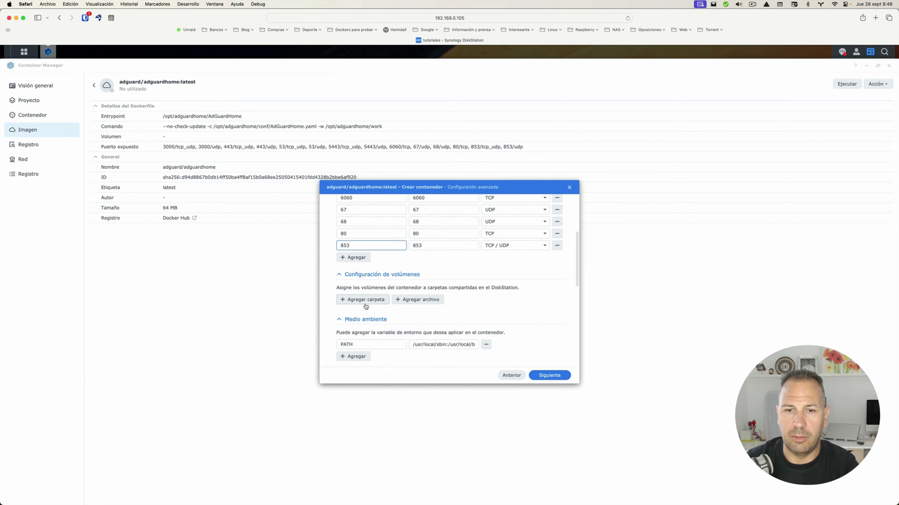
Switch to File Station and delete the existing adguard folder from the docker shared folder.
left_click(25, 53)
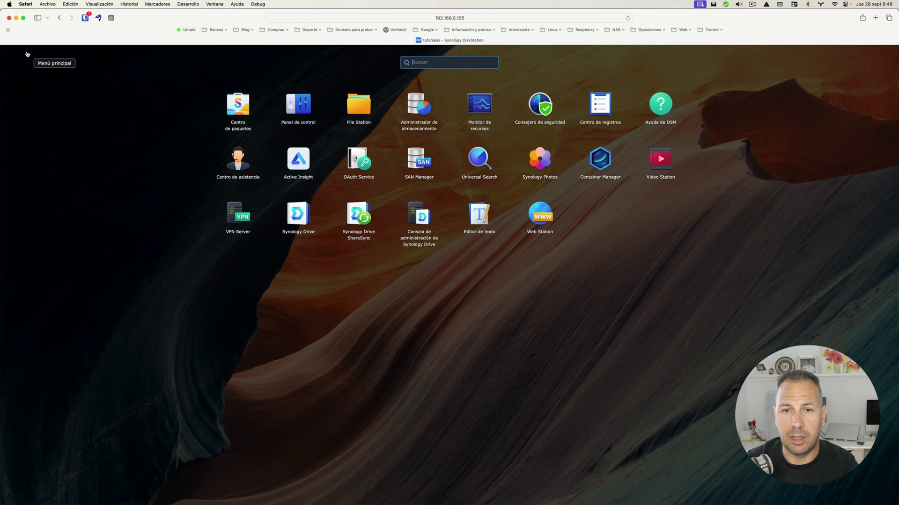
left_click(359, 104)
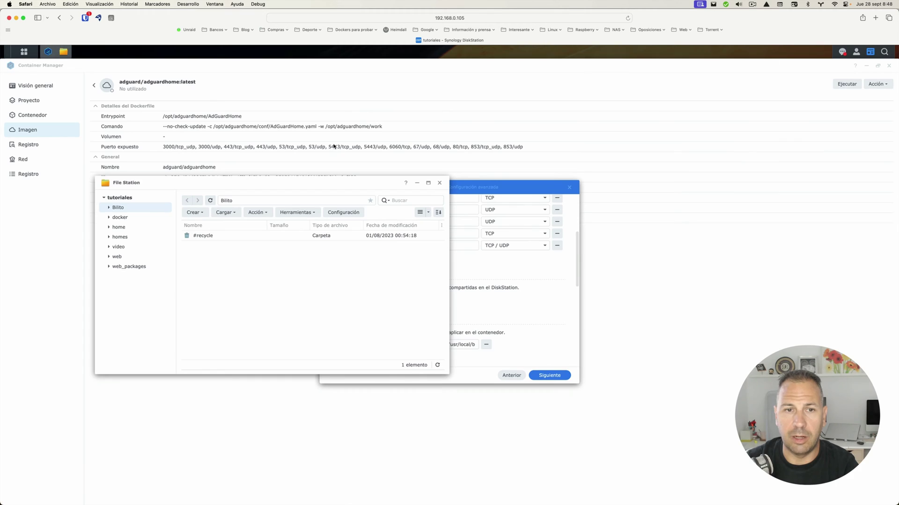
left_click(119, 217)
right_click(209, 237)
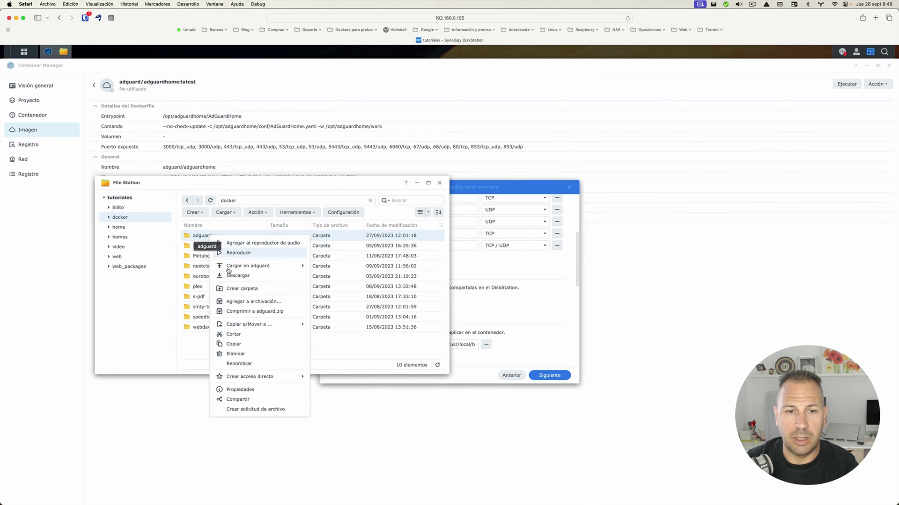
left_click(237, 358)
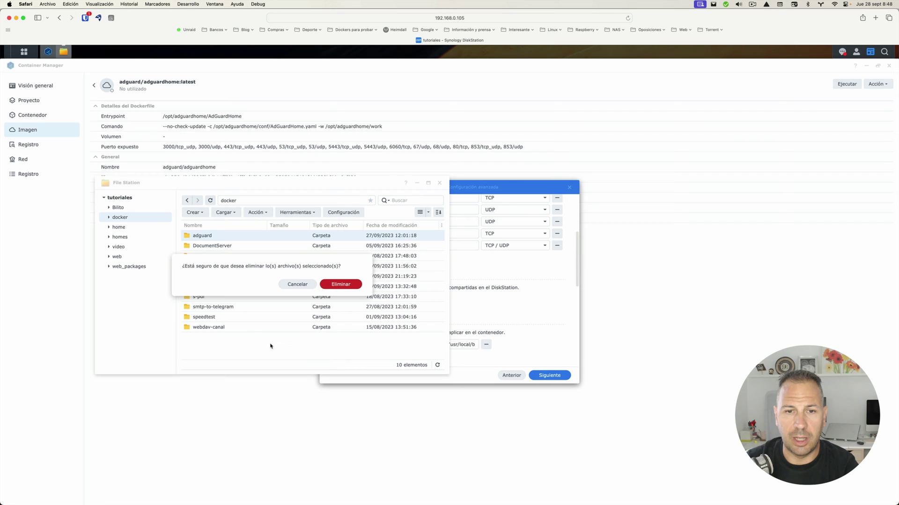
left_click(329, 283)
Create a new folder named adguard in the docker shared folder and open it.
left_click(195, 213)
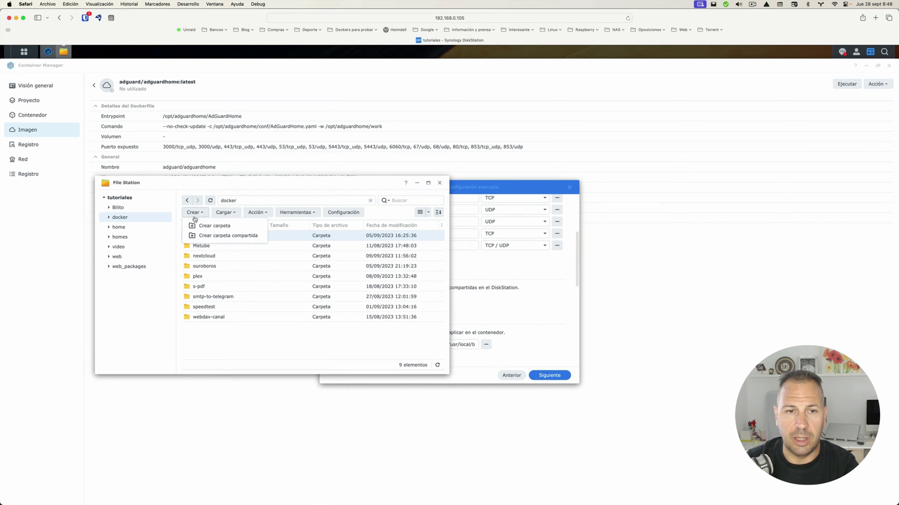
left_click(201, 227)
type("ad")
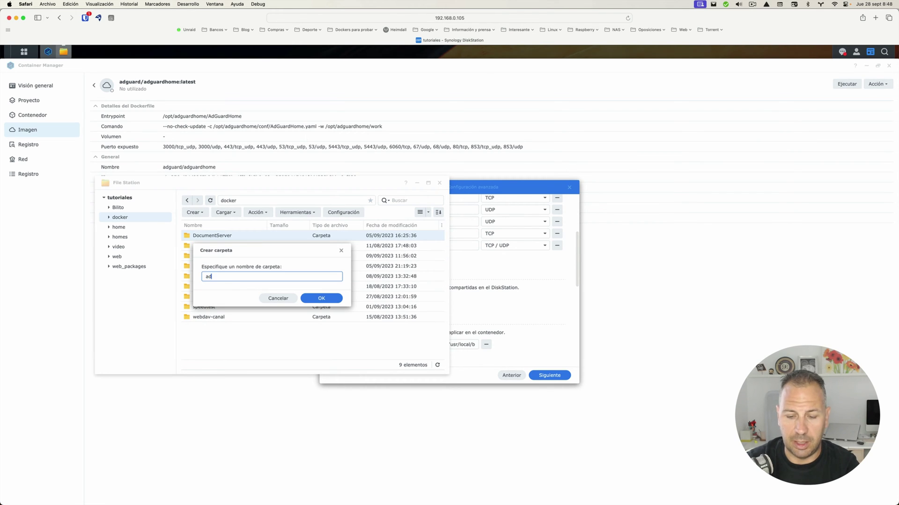
type("guard")
key("Return")
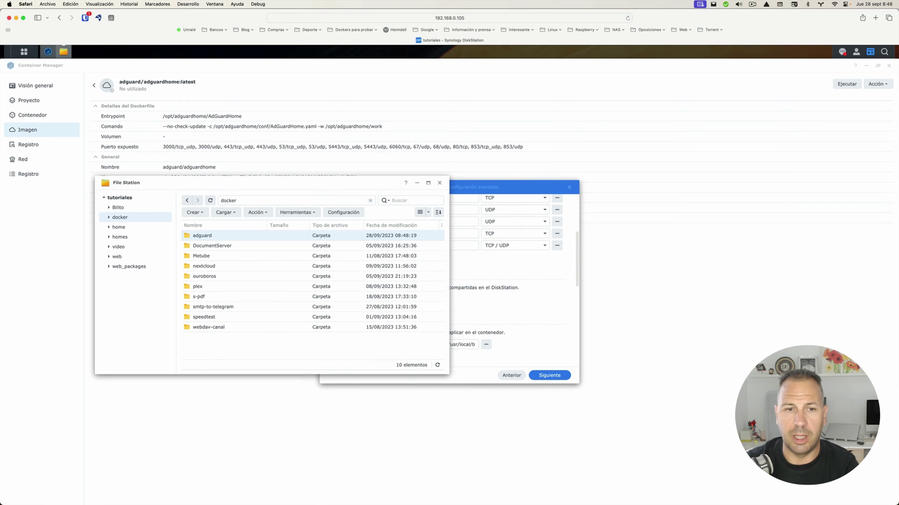
double_click(199, 236)
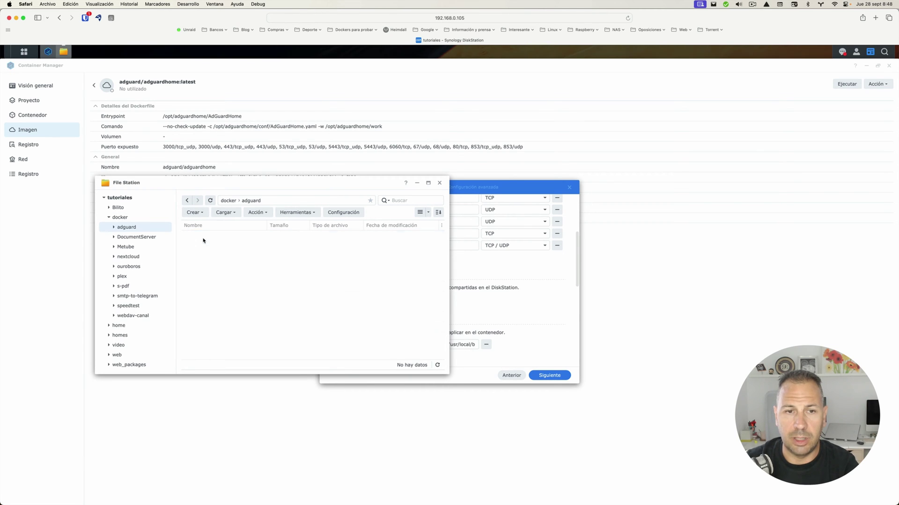
Create two folders named config and work inside the adguard folder.
left_click(195, 212)
left_click(201, 227)
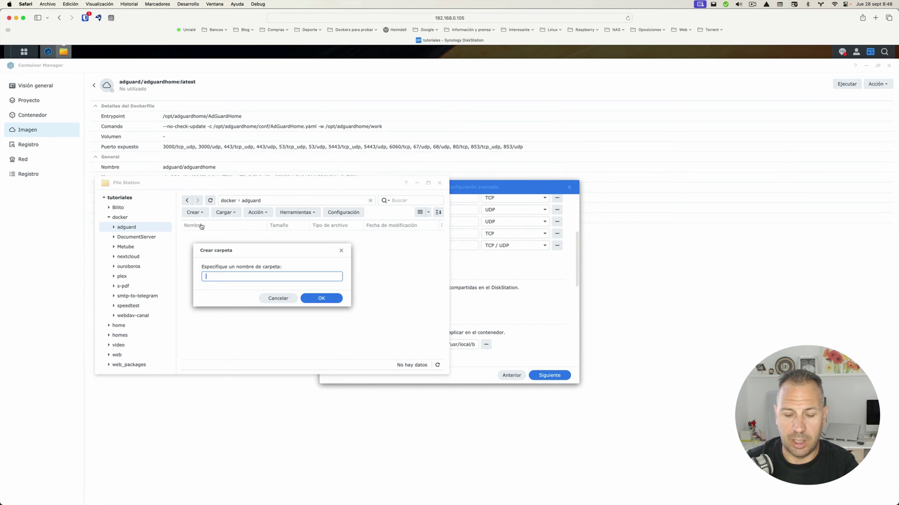
type("config")
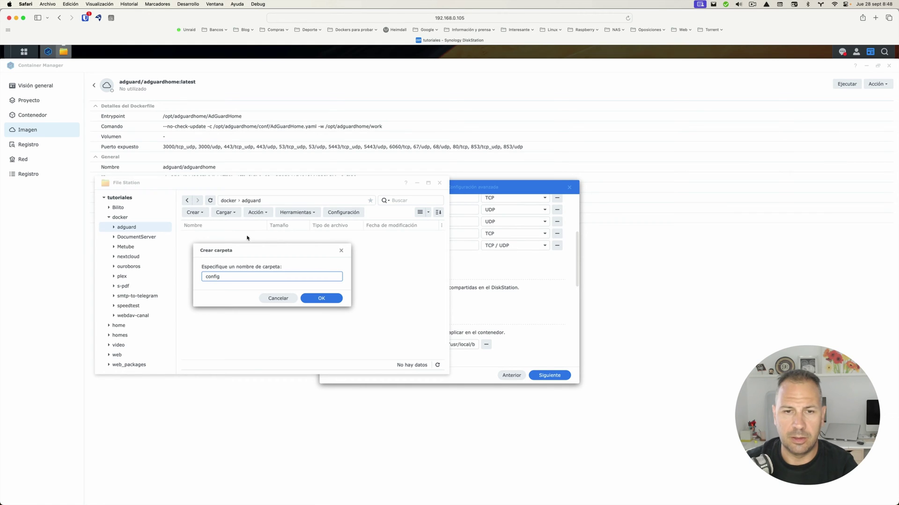
left_click(309, 300)
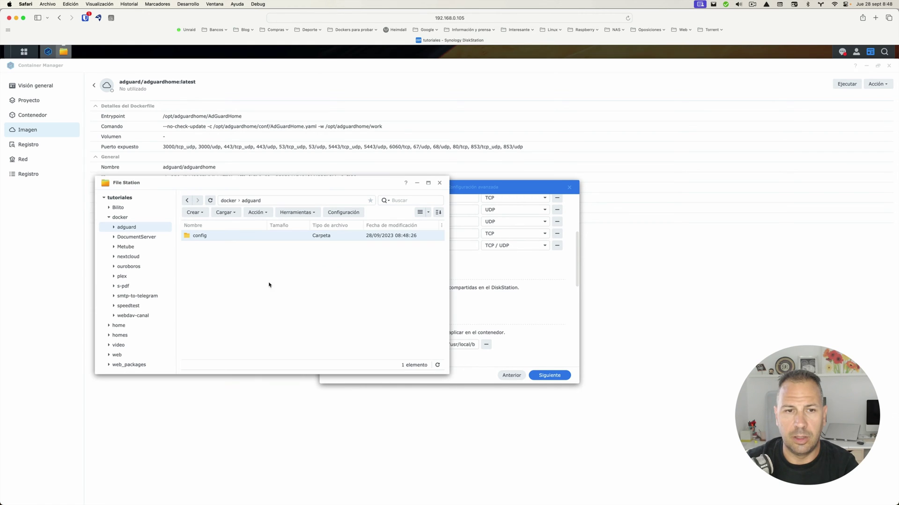
left_click(193, 213)
left_click(197, 227)
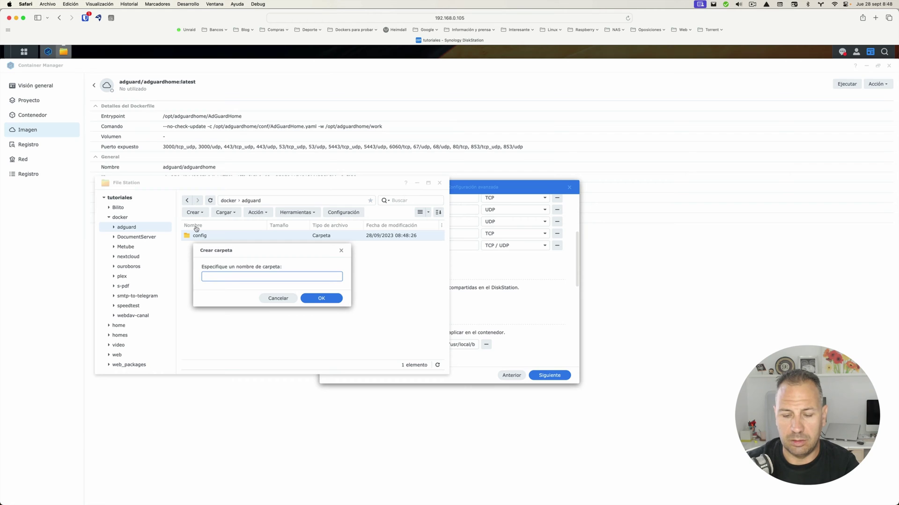
type("work")
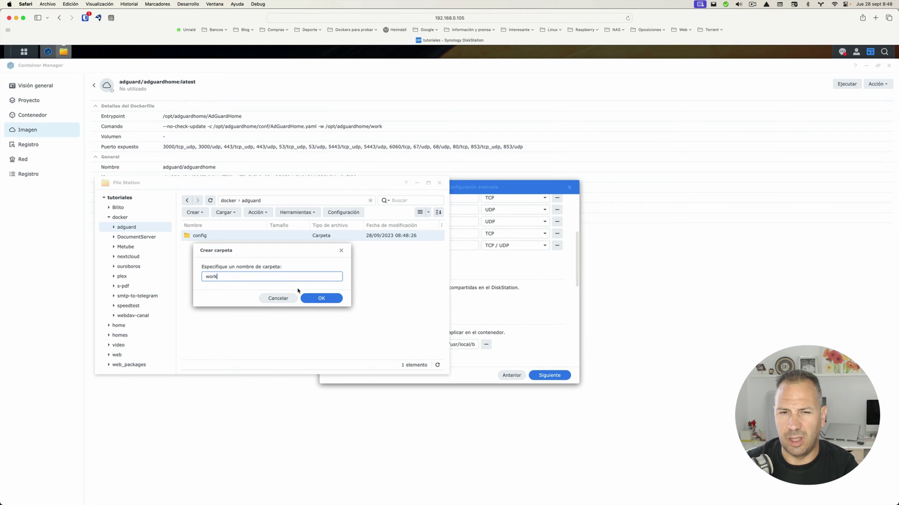
left_click(308, 300)
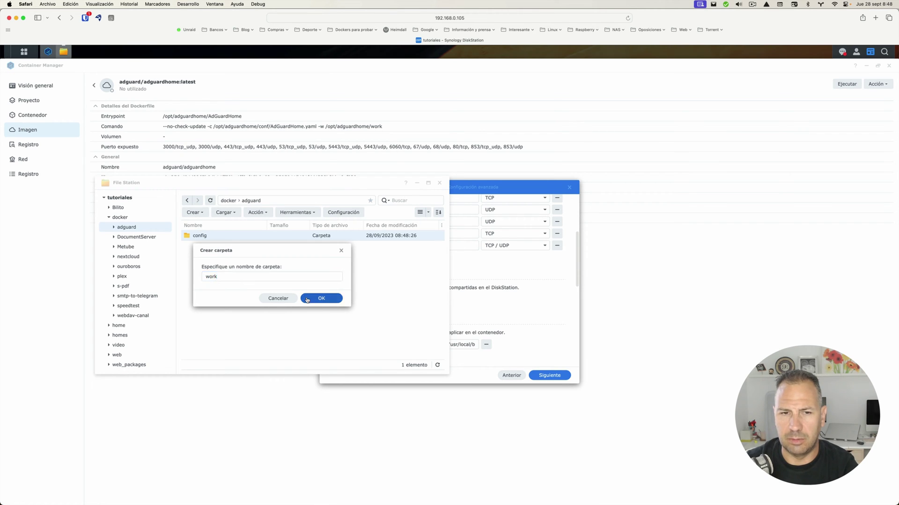
Return to the container's advanced settings and mount the docker/adguard/config folder at /opt/adguardhome/conf.
left_click(471, 279)
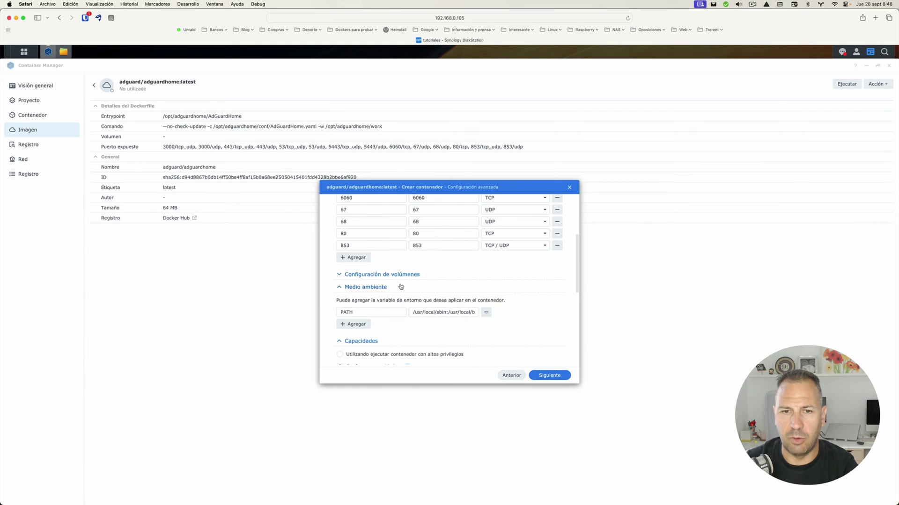
left_click(383, 277)
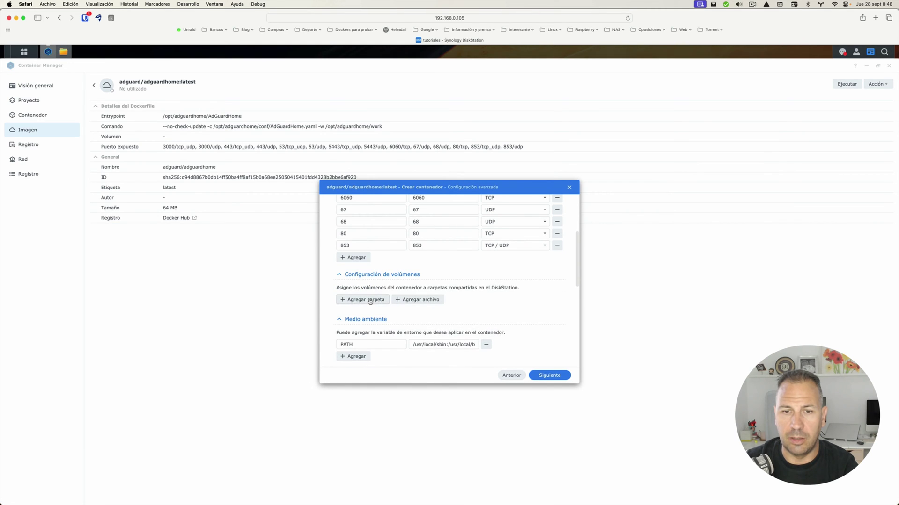
left_click(370, 302)
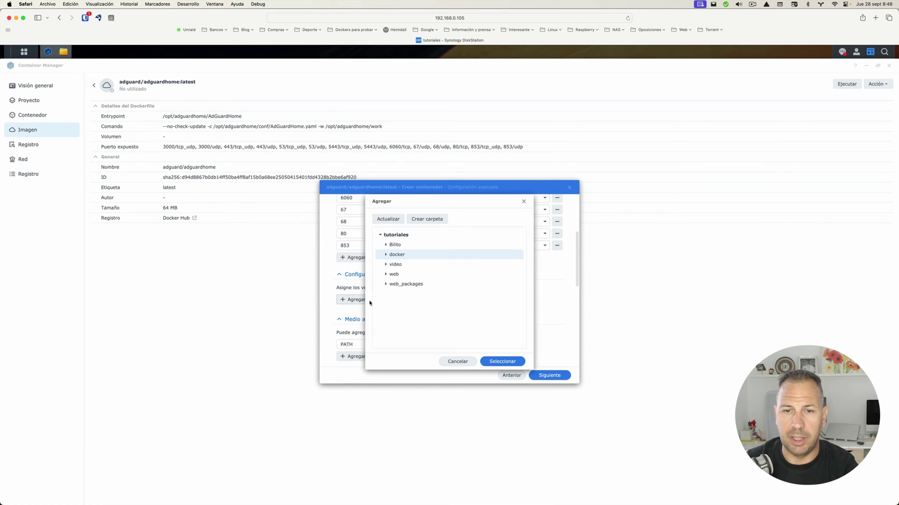
left_click(386, 255)
left_click(398, 266)
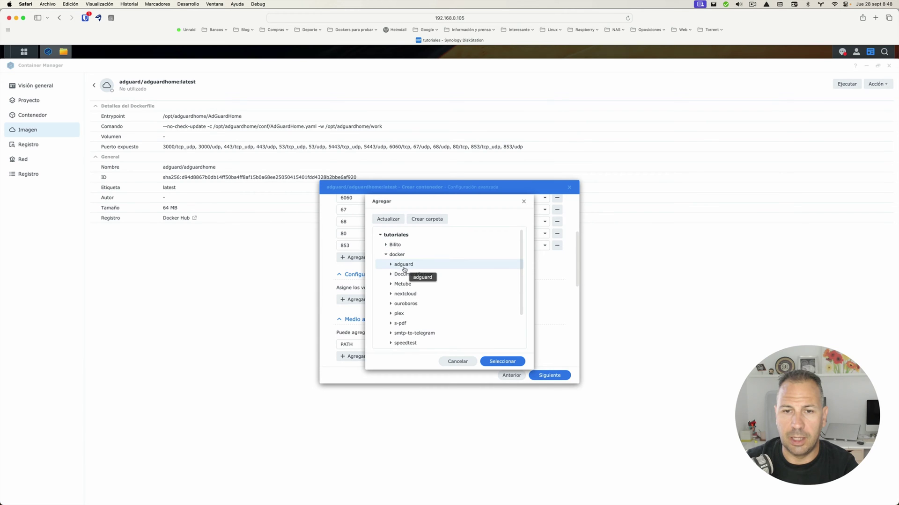
left_click(390, 264)
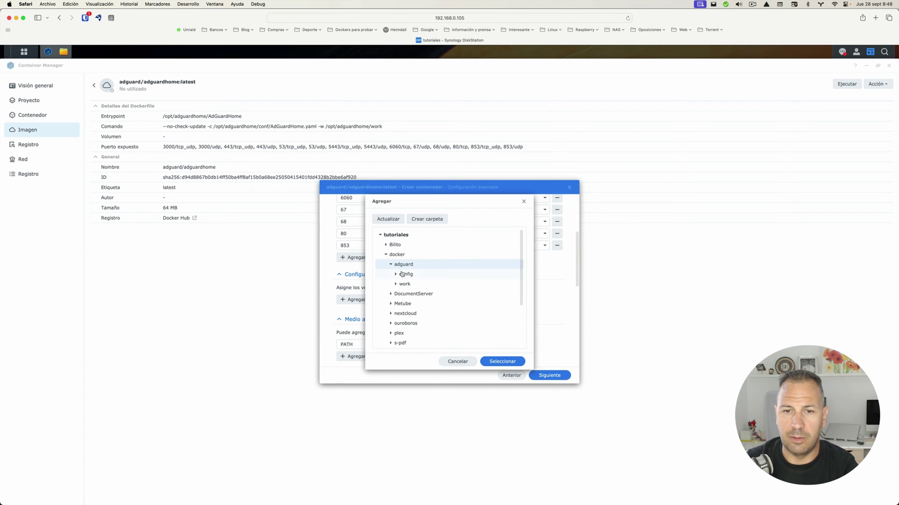
left_click(403, 275)
left_click(503, 362)
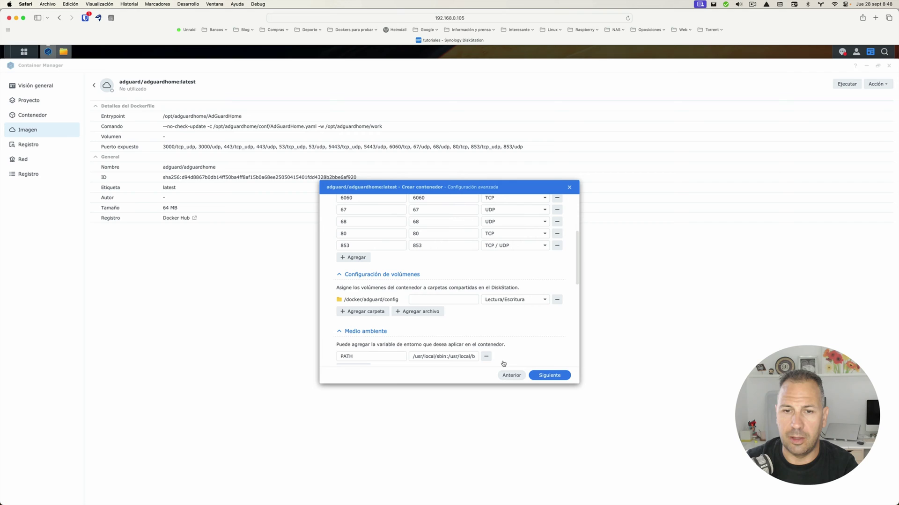
left_click(433, 299)
type("/opt")
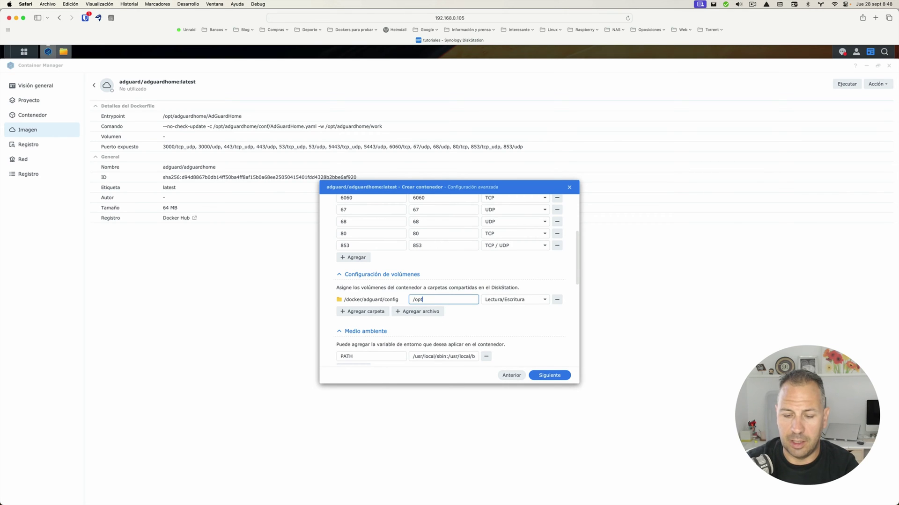
type("/adgua")
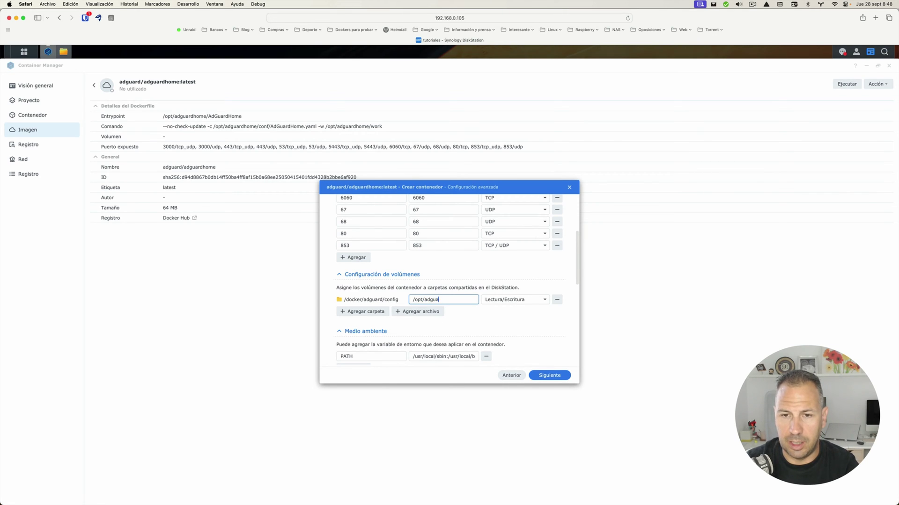
type("rdhome/conf")
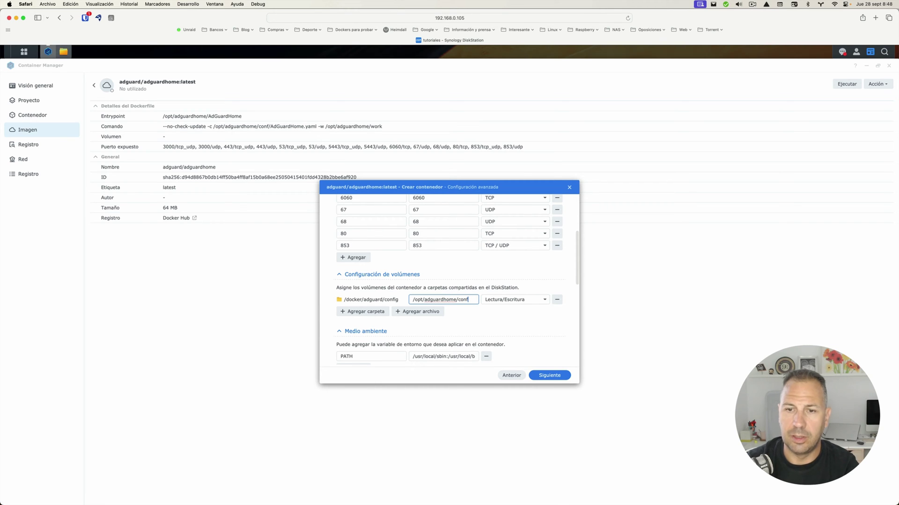
Add the docker/adguard/work folder as a second volume with the mount path opt/adguardhome/work.
left_click(383, 312)
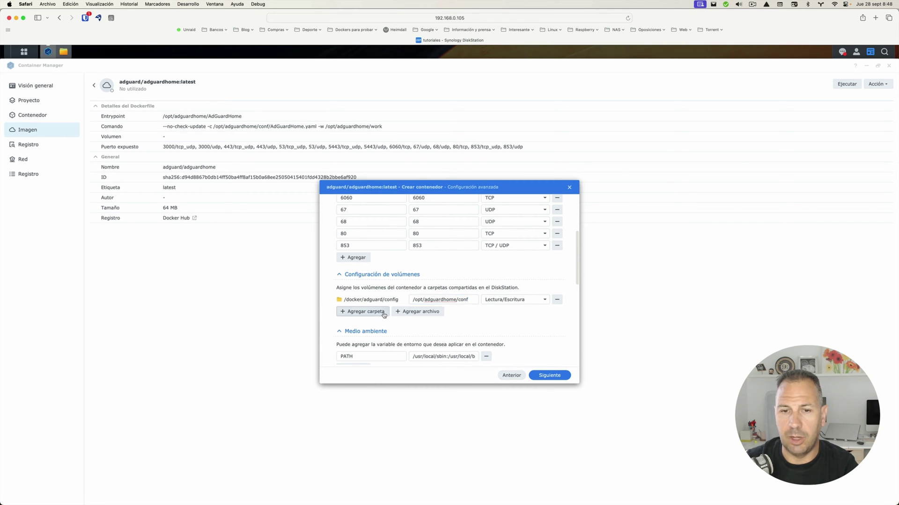
left_click(386, 255)
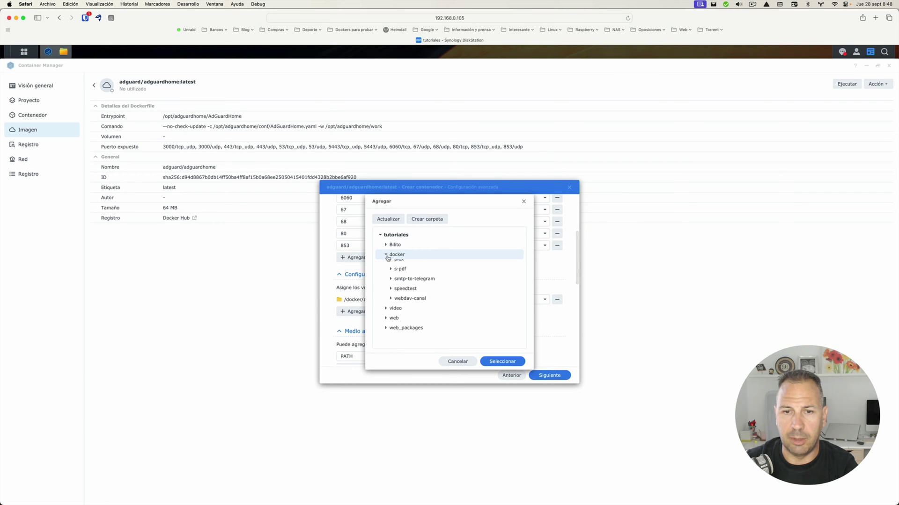
left_click(392, 265)
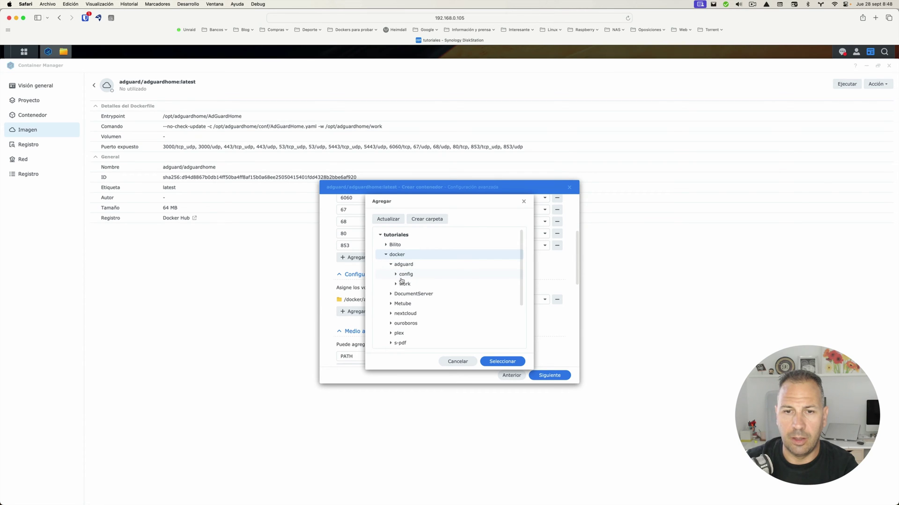
left_click(403, 284)
left_click(502, 361)
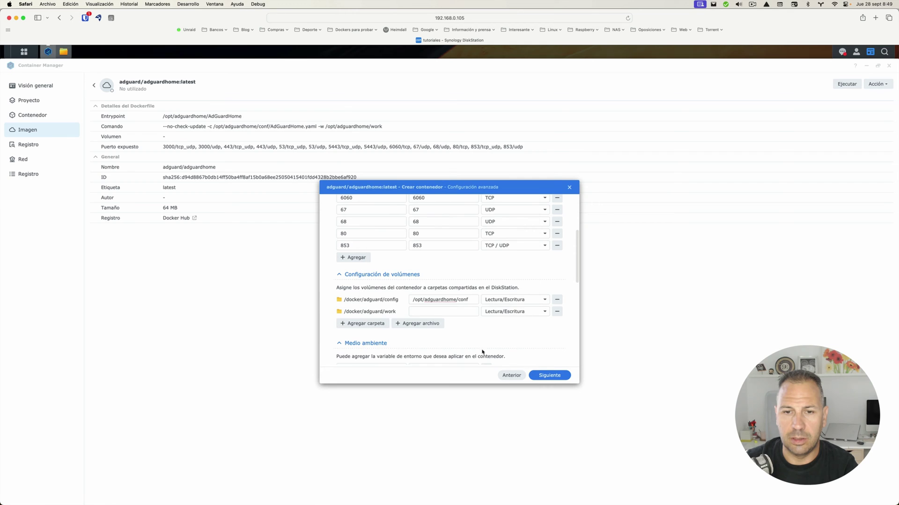
left_click(435, 312)
type("/")
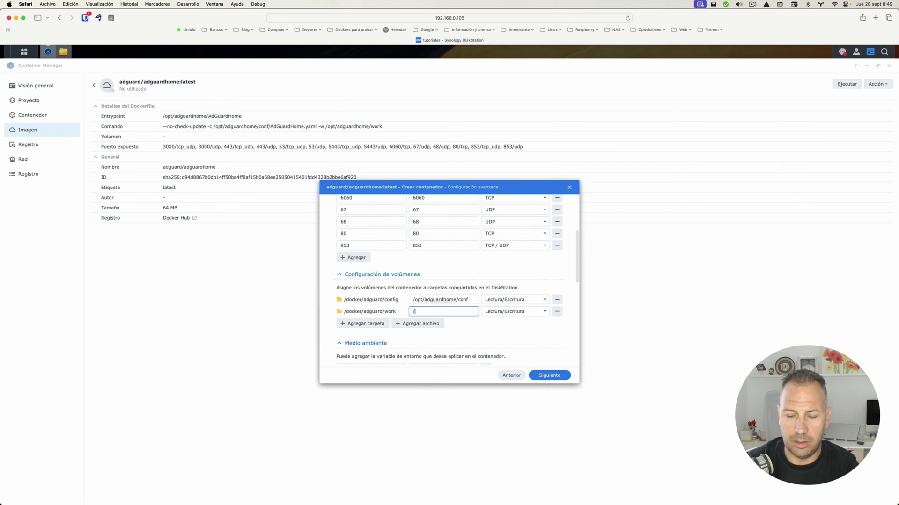
type("opt")
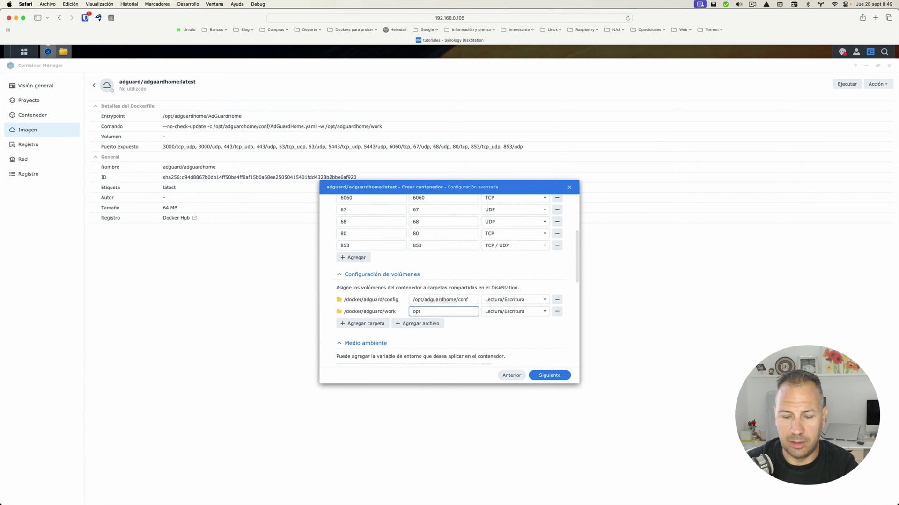
type("/adguardhome")
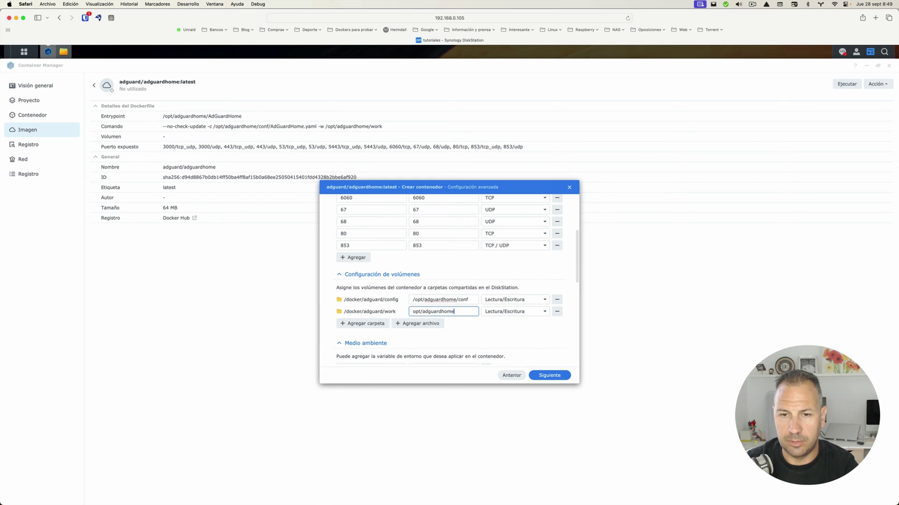
type("/work")
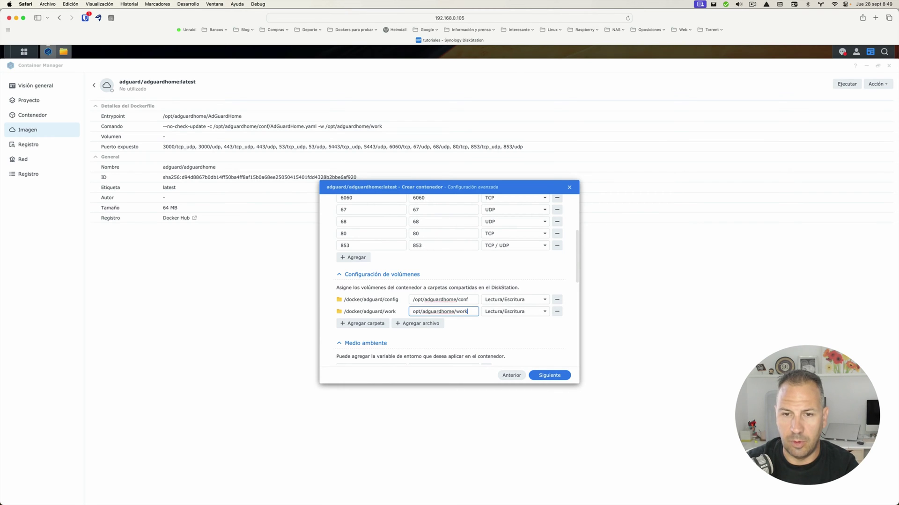
Switch the container's network to host and back to bridge.
scroll(429, 312, "down", 5)
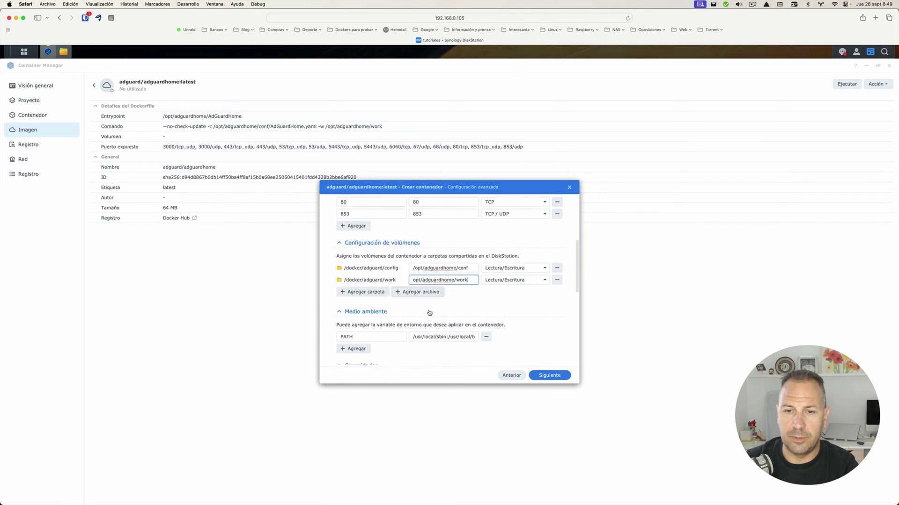
scroll(429, 313, "down", 2)
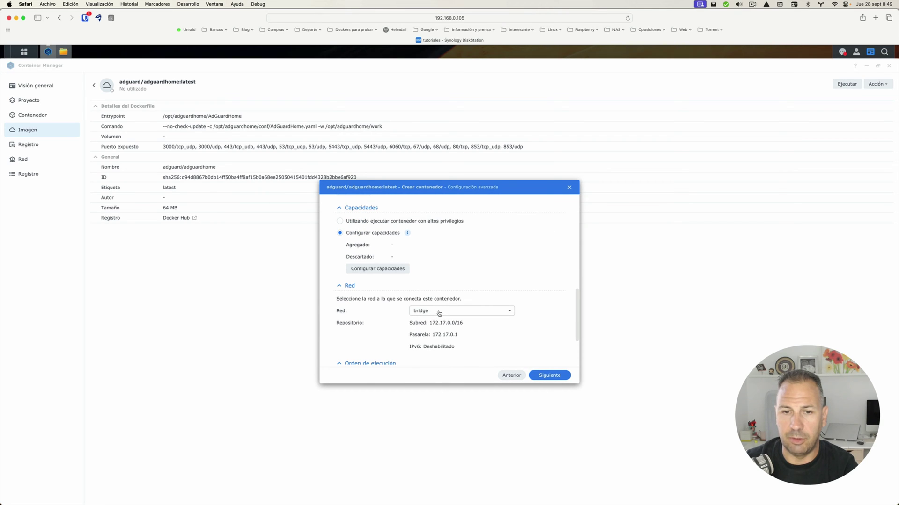
left_click(439, 313)
left_click(434, 324)
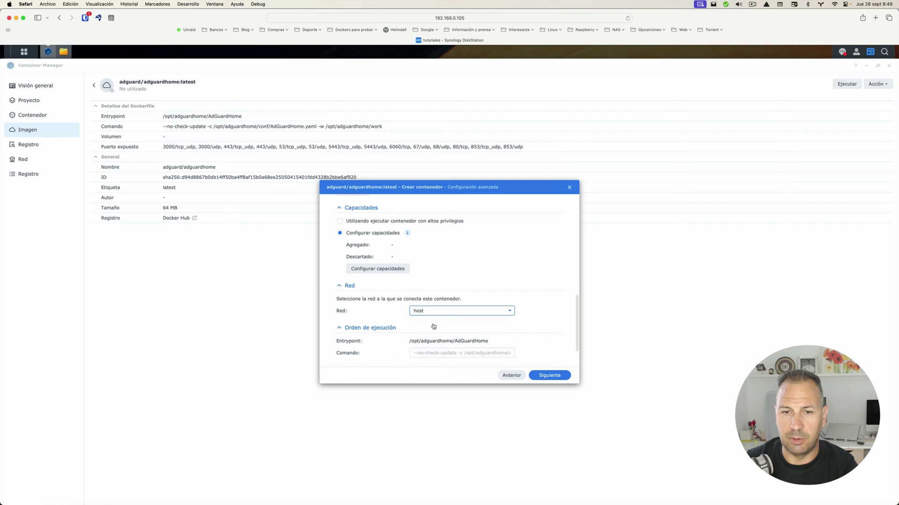
left_click(419, 313)
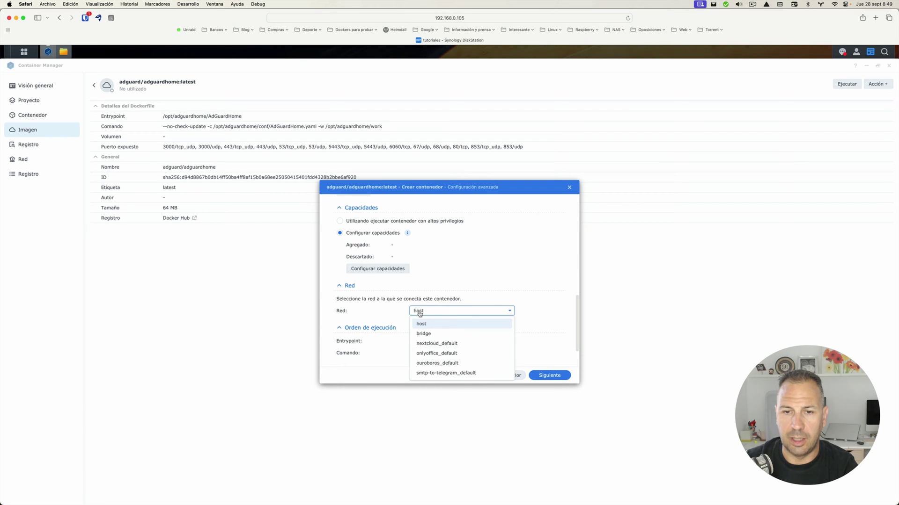
left_click(421, 333)
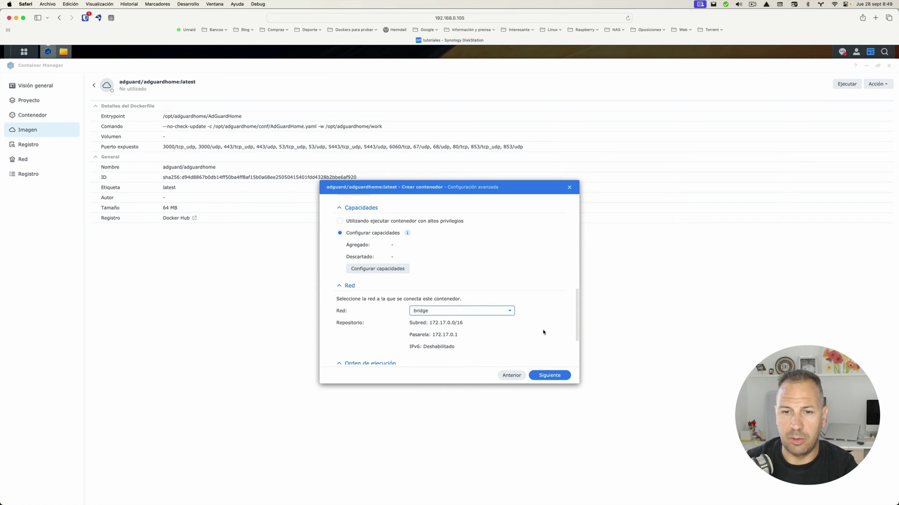
Try to submit the container's advanced settings.
scroll(509, 327, "down", 3)
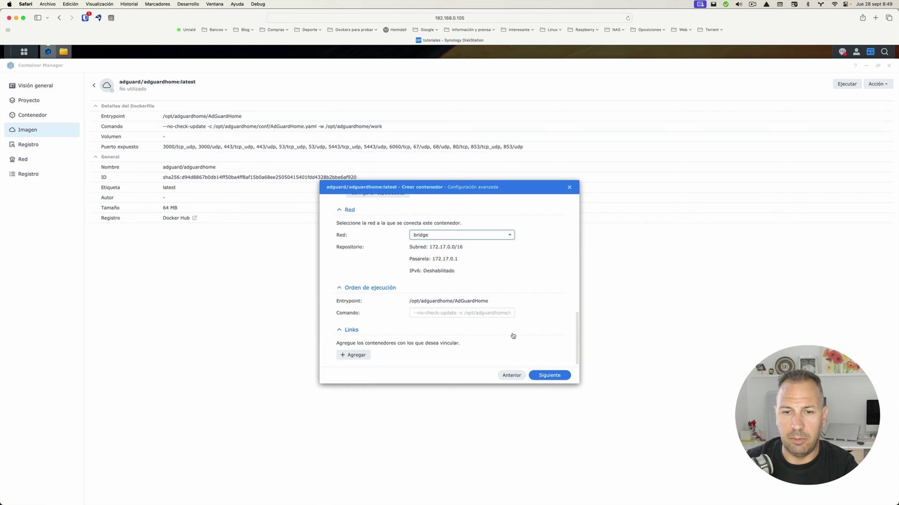
left_click(557, 377)
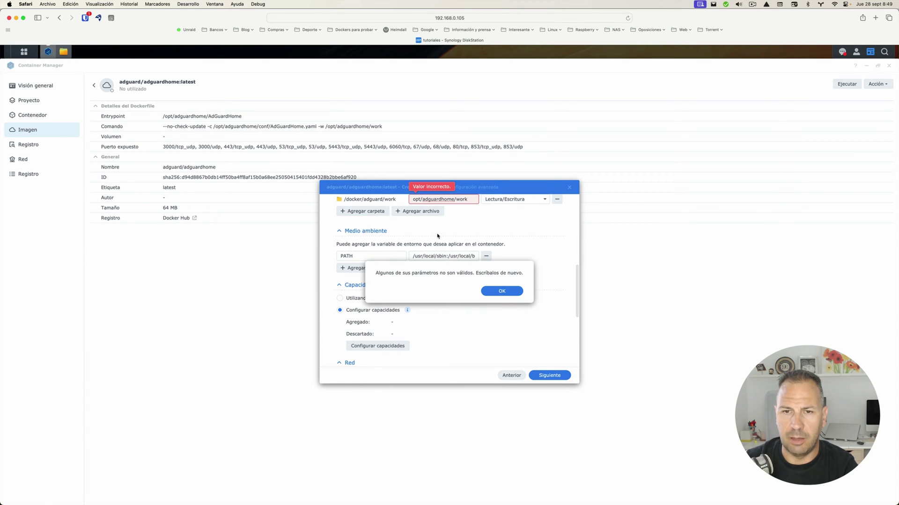
key("Return")
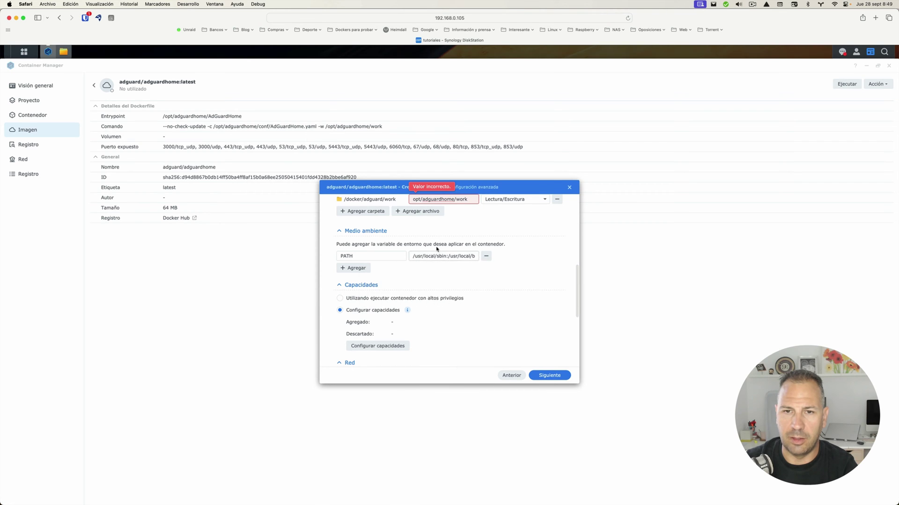
Correct the work folder's mount path to /opt/adguardhome/work and try to finish creating the container.
scroll(437, 249, "up", 4)
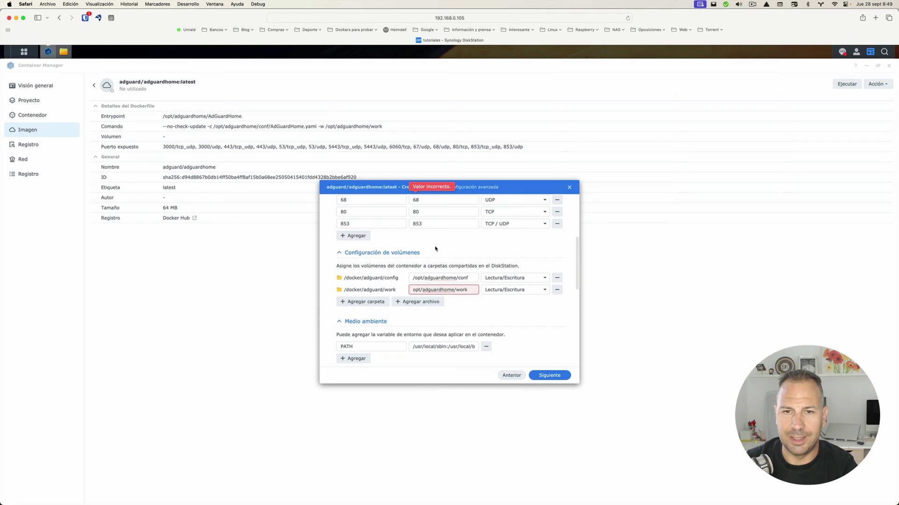
left_click(413, 291)
type("/")
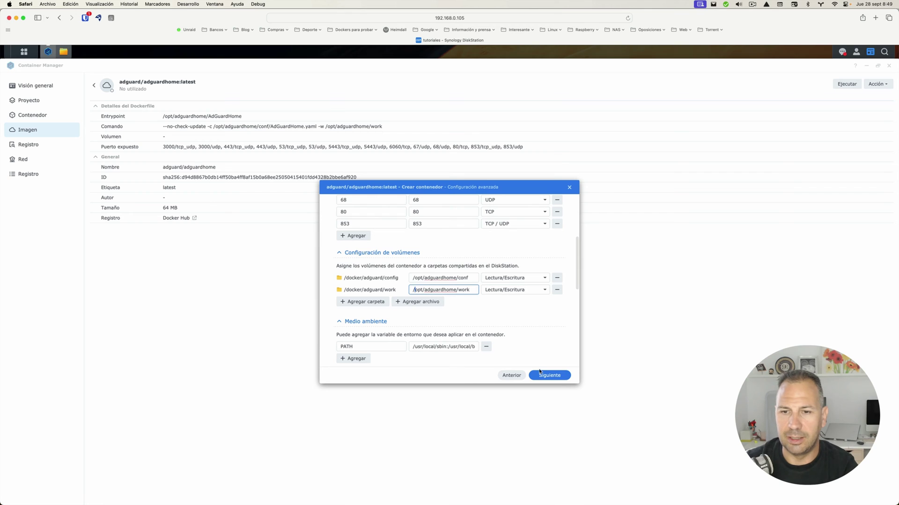
left_click(540, 374)
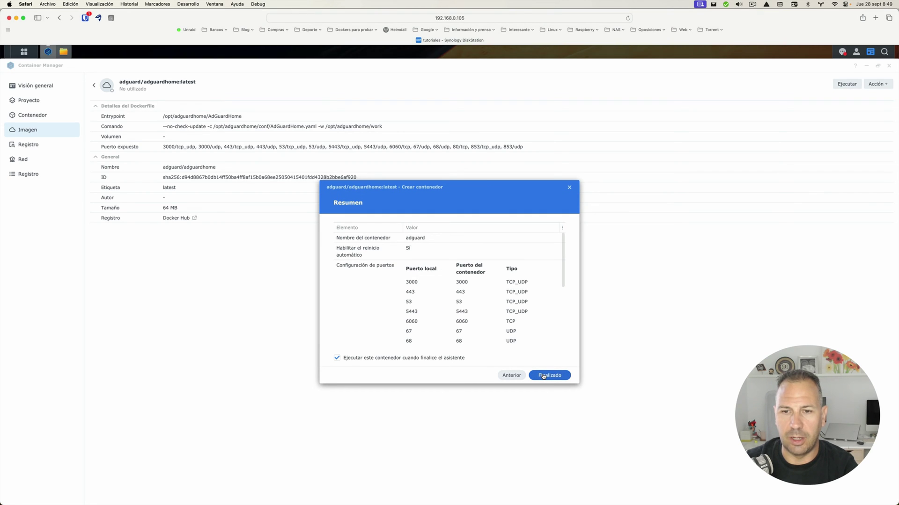
left_click(542, 377)
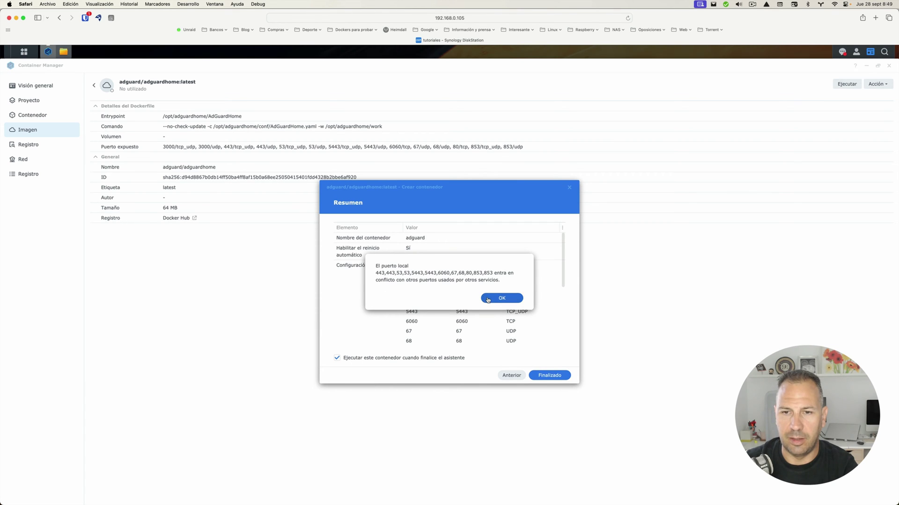
Dismiss the port conflict, return to the port settings, and set the local ports for container ports 443 and 53 to 444 and 54.
left_click(486, 299)
left_click(507, 377)
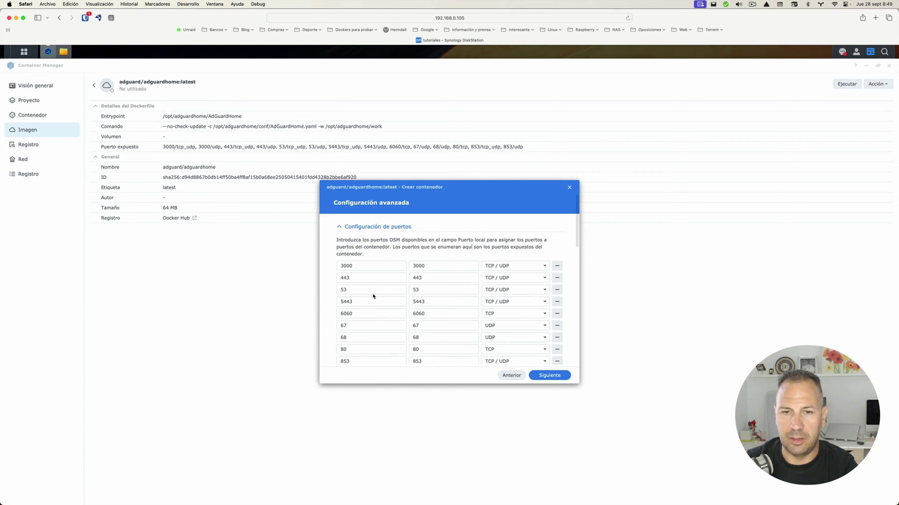
left_click(364, 277)
type("4")
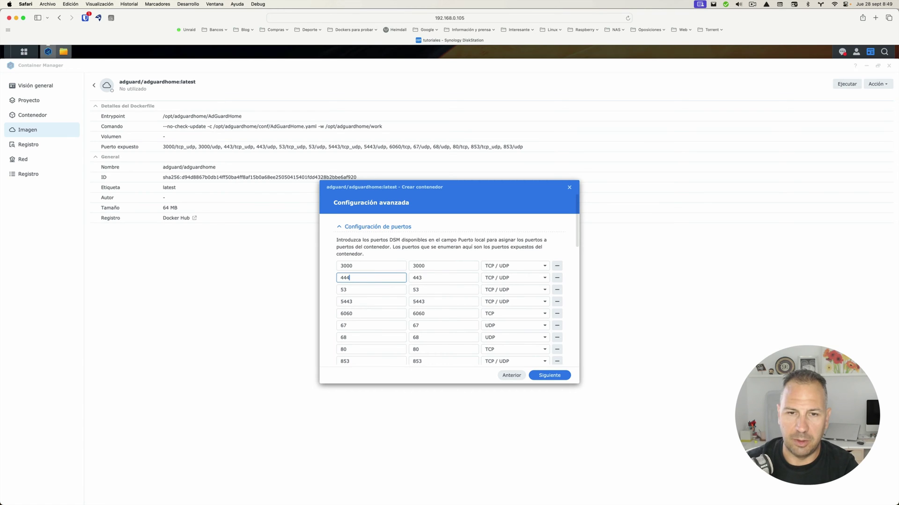
left_click(366, 291)
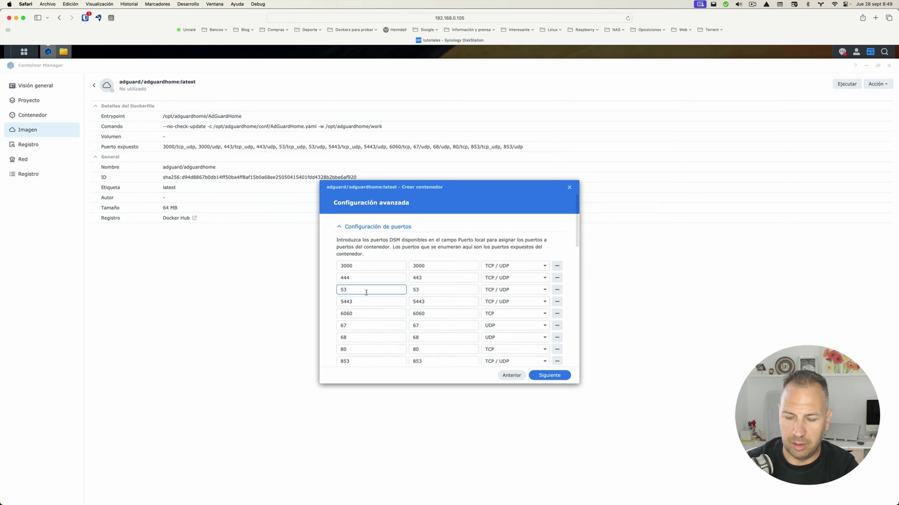
key("BackSpace")
type("4")
Set the local ports for container ports 5443 and 6060 to 5444 and 6061.
left_click(363, 303)
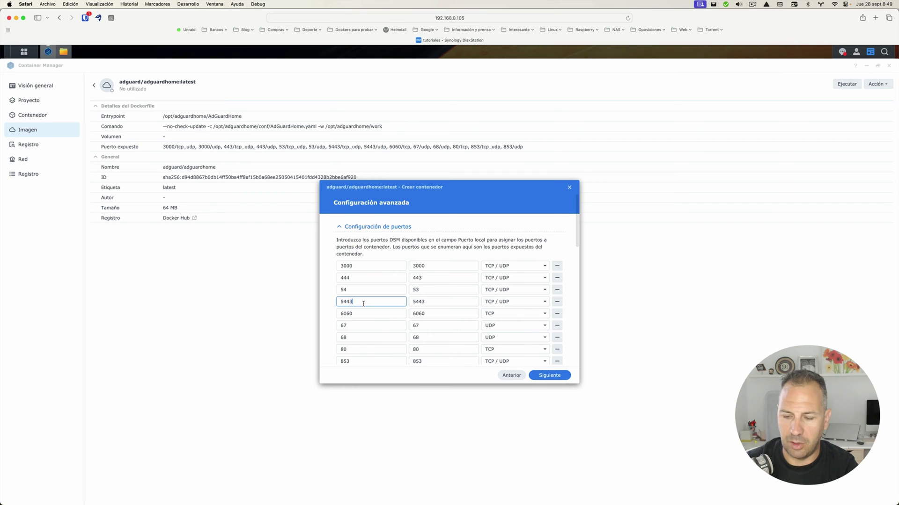
key("BackSpace")
type("4")
left_click(370, 312)
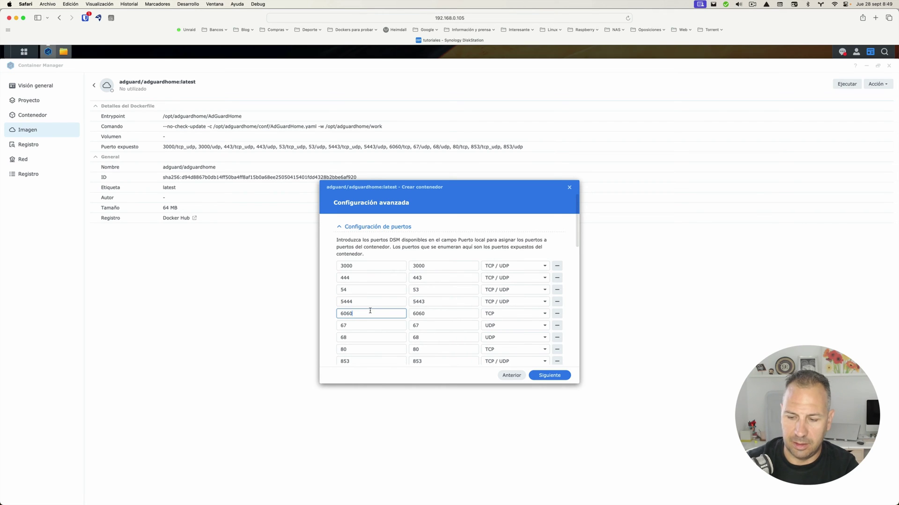
key("BackSpace")
type("1")
Set the local ports for container ports 67, 68, 80 and 853 to 70, 71, 81 and 854.
double_click(372, 324)
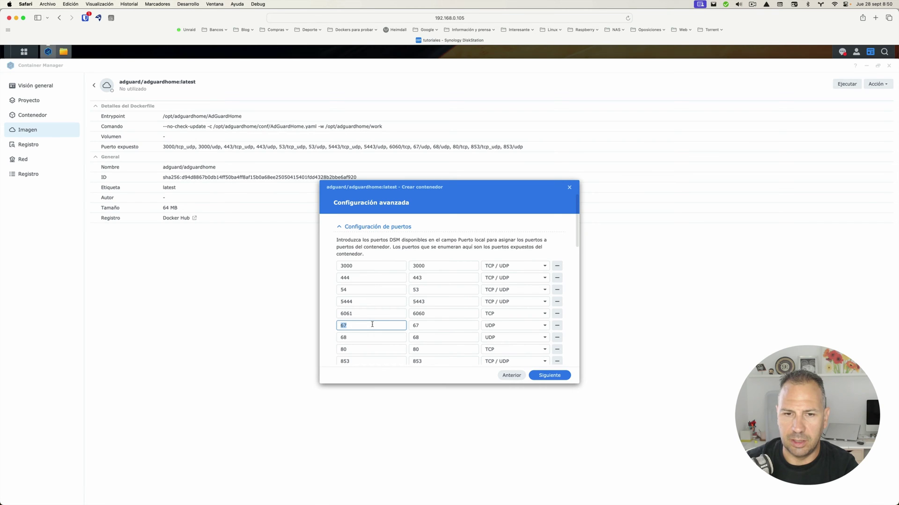
type("70")
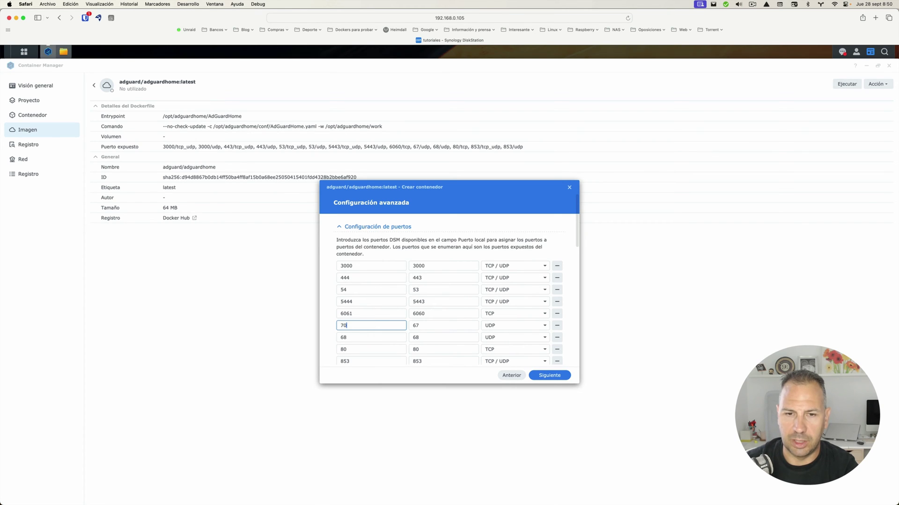
double_click(369, 337)
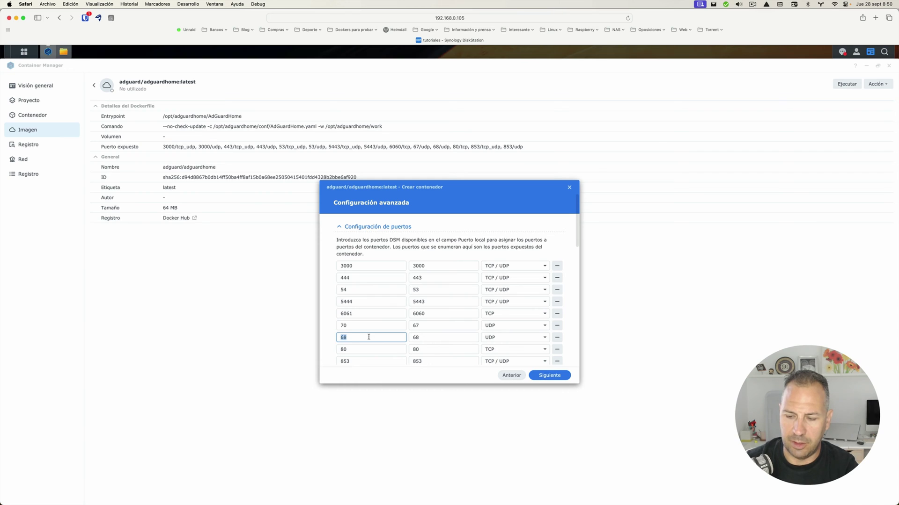
type("71")
left_click(364, 347)
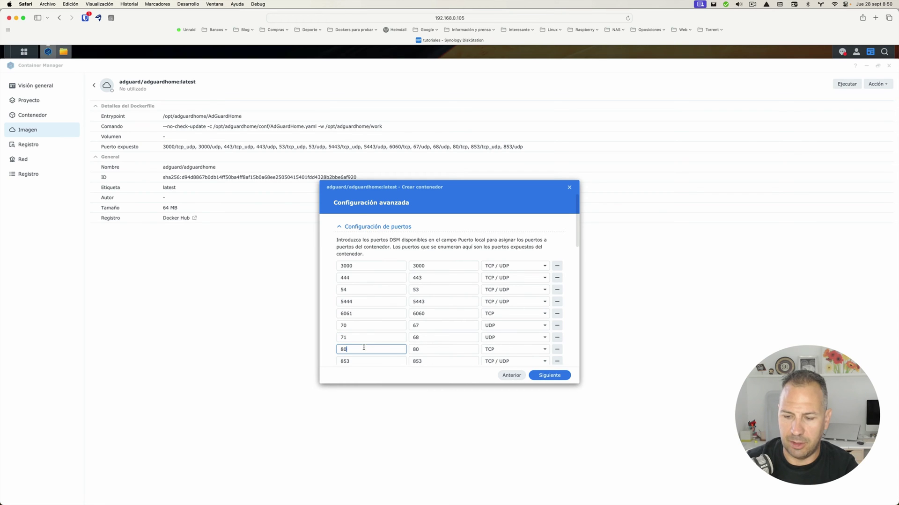
key("BackSpace")
type("1")
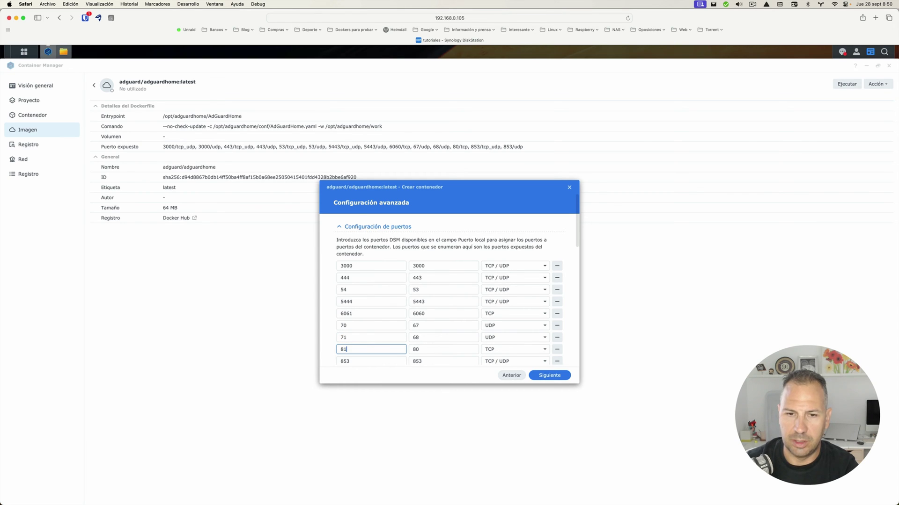
left_click(358, 363)
key("BackSpace")
type("4")
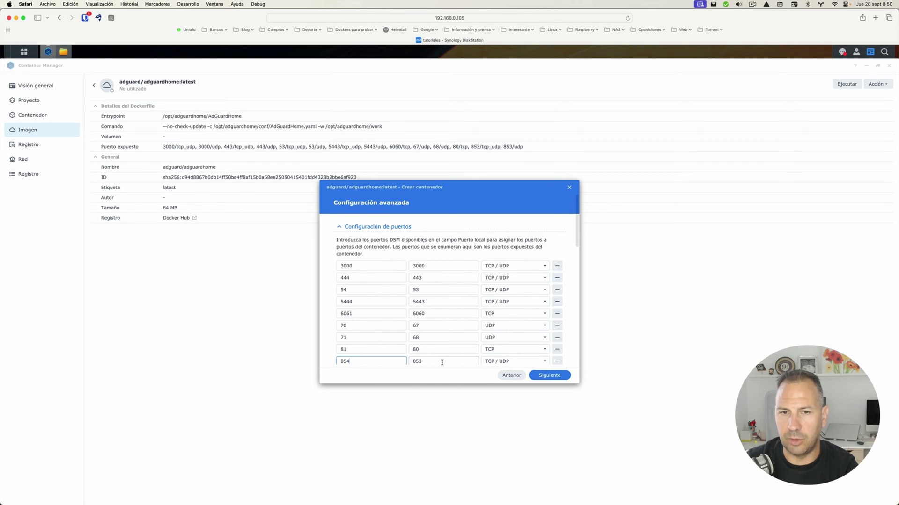
Finish creating the adguard container and open the container list.
left_click(544, 377)
left_click(546, 377)
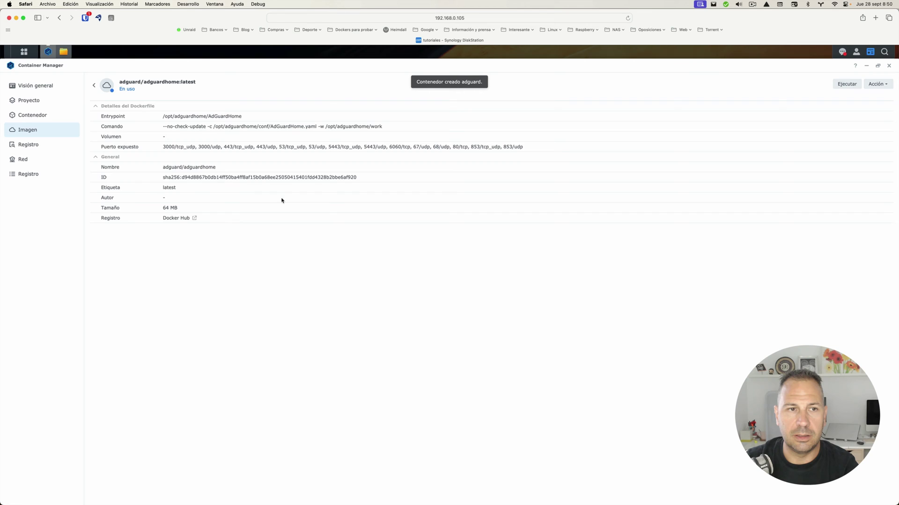
left_click(55, 117)
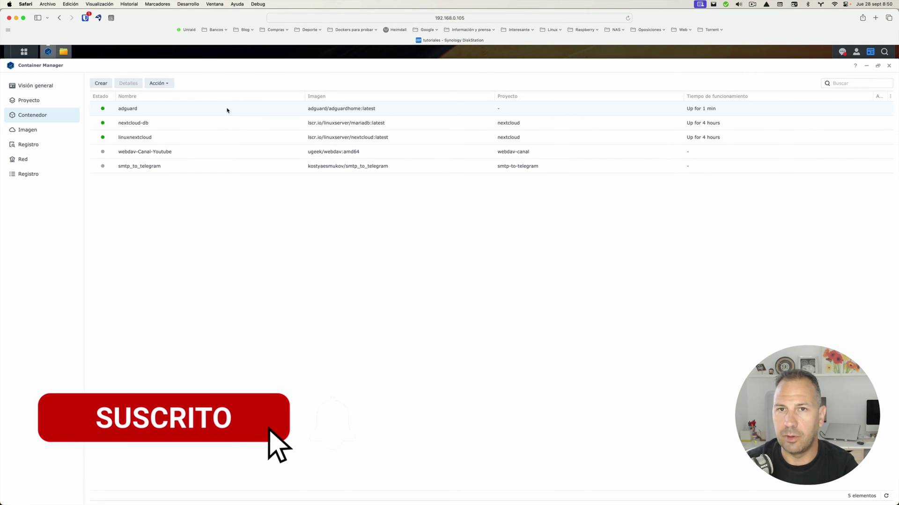
Open the AdGuard Home setup page at 192.168.0.105:3000 in a new browser tab.
key("super+t")
type("192")
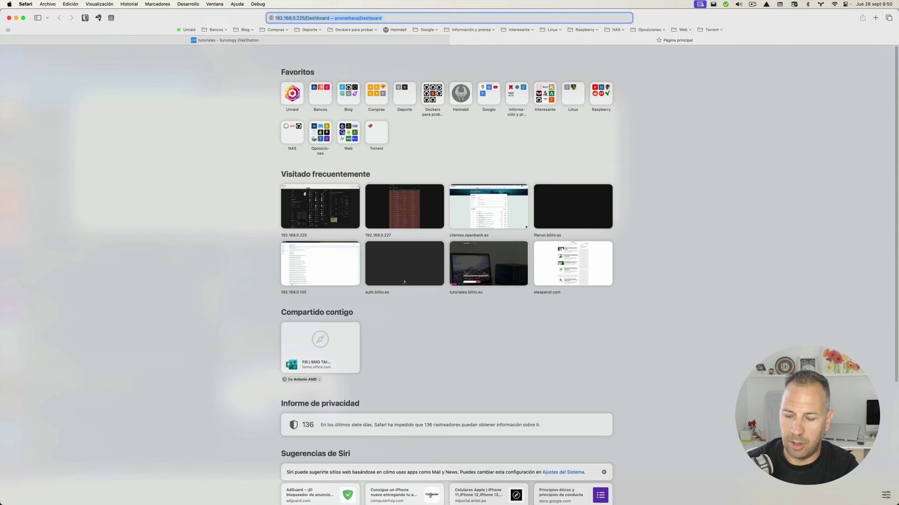
type(".168.0.1")
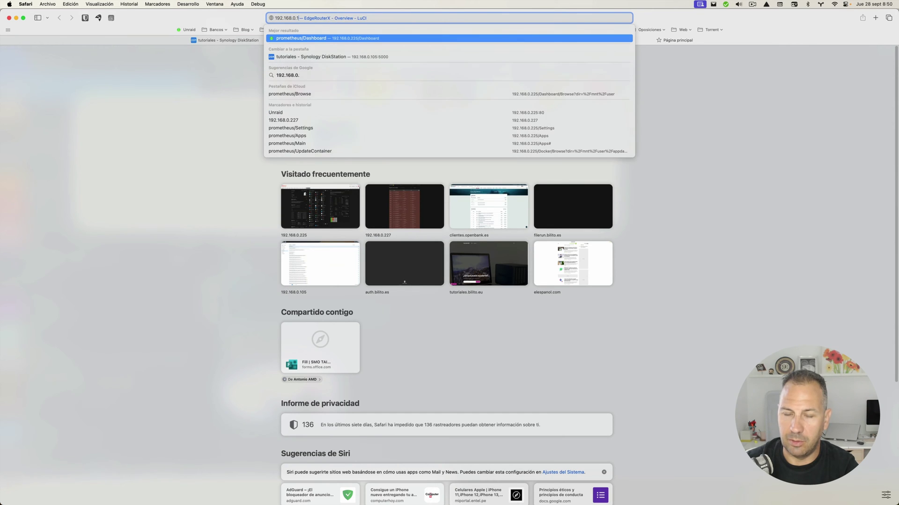
type("05")
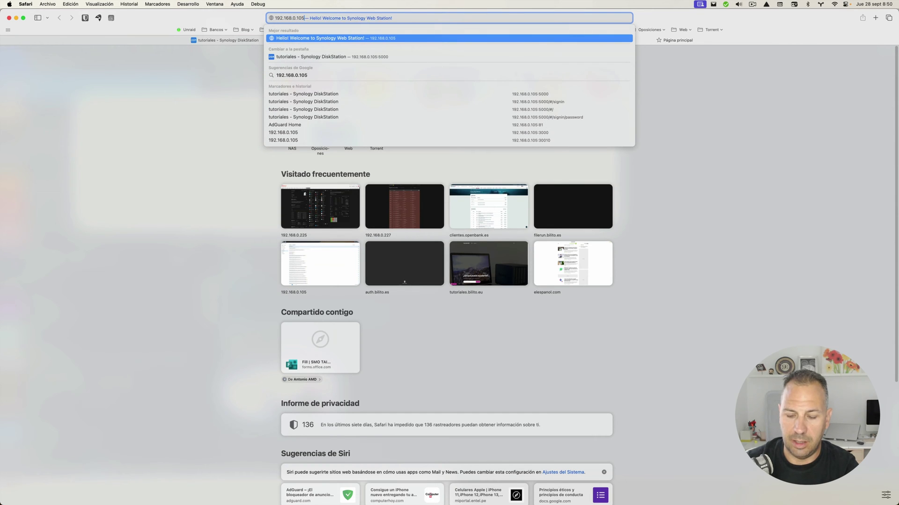
type(":3000")
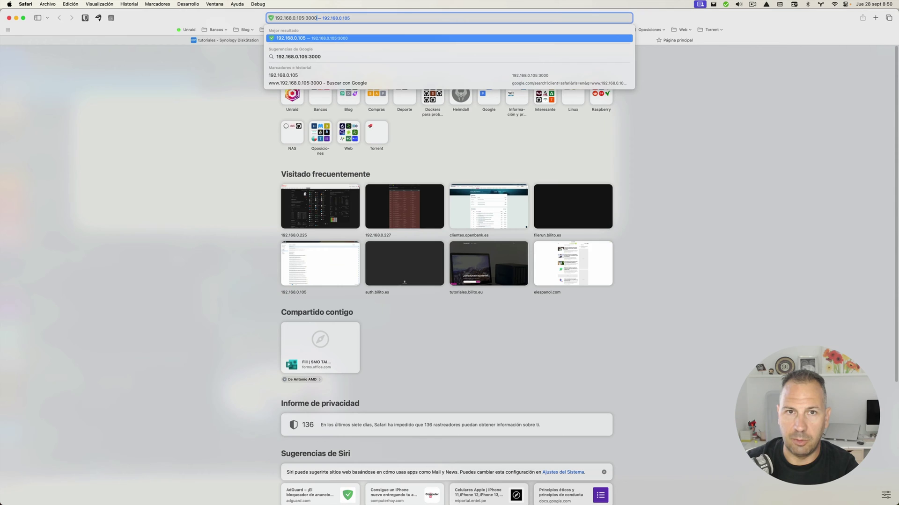
key("Return")
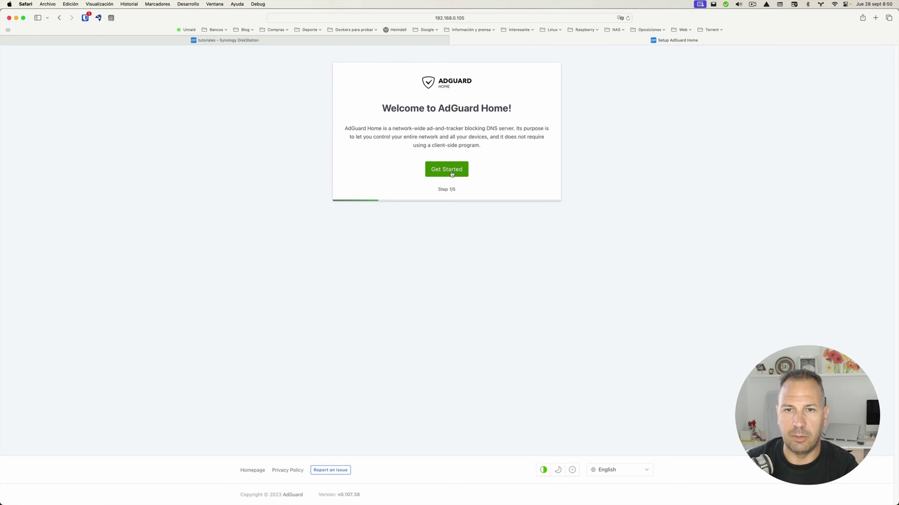
Change the AdGuard Home setup language to Español and start the setup wizard, checking the listed DNS server addresses.
left_click(614, 468)
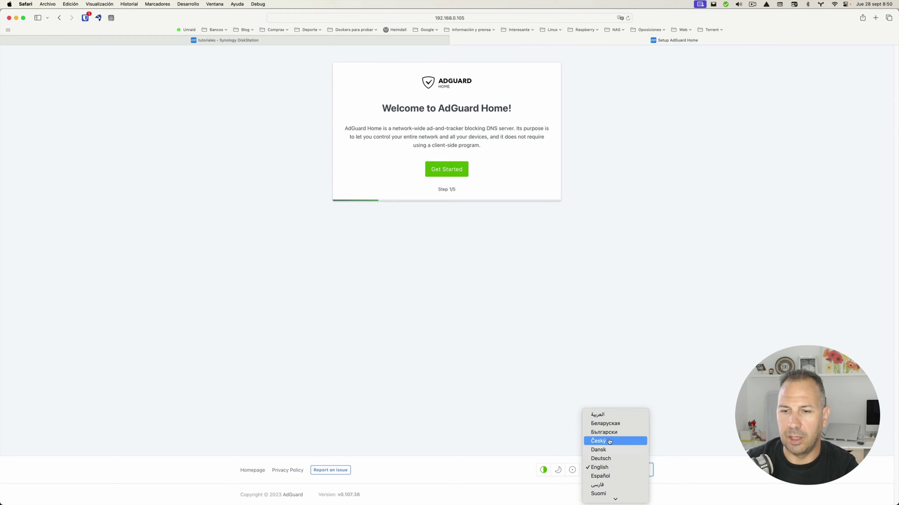
left_click(614, 475)
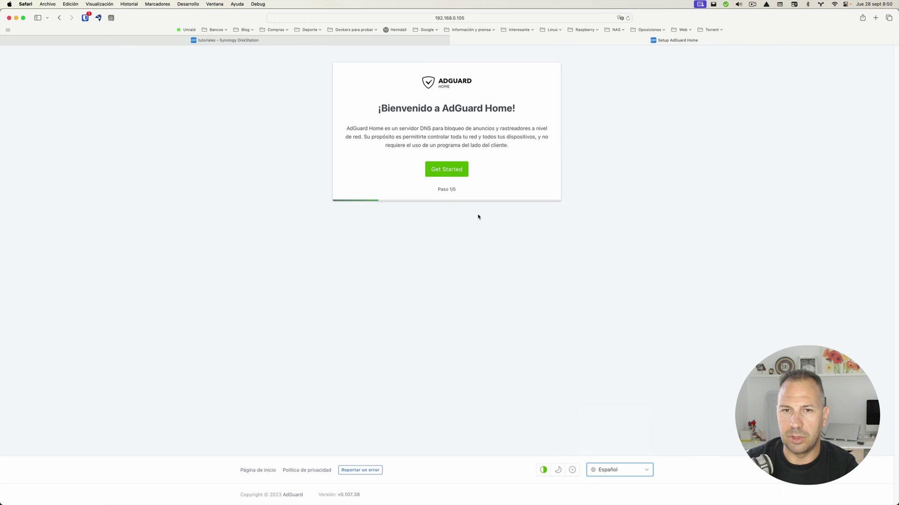
left_click(447, 171)
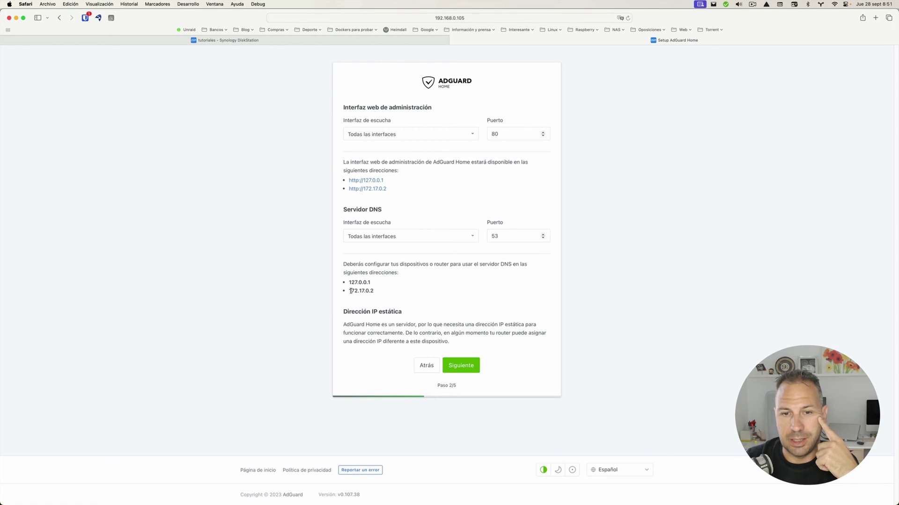
left_click_drag(349, 291, 372, 291)
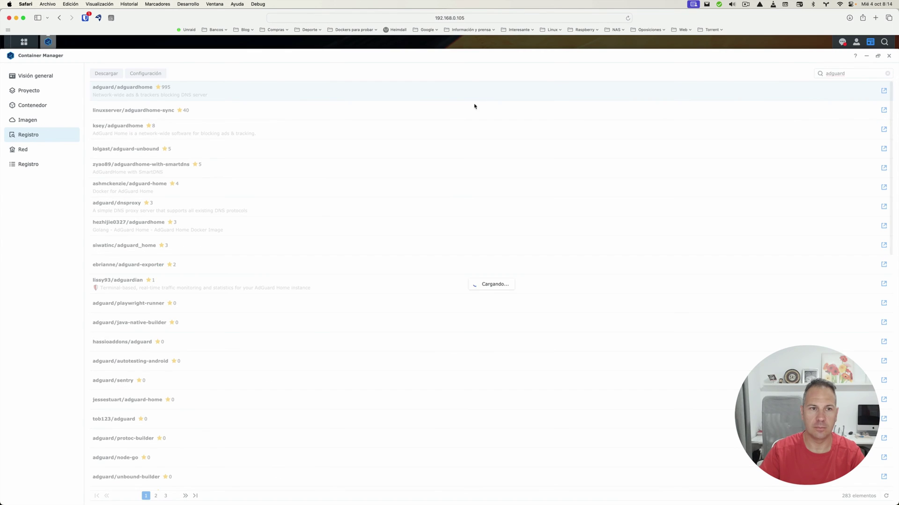
In Container Manager, download the latest adguard/adguardhome image from the registry and open its details.
double_click(473, 92)
left_click(484, 301)
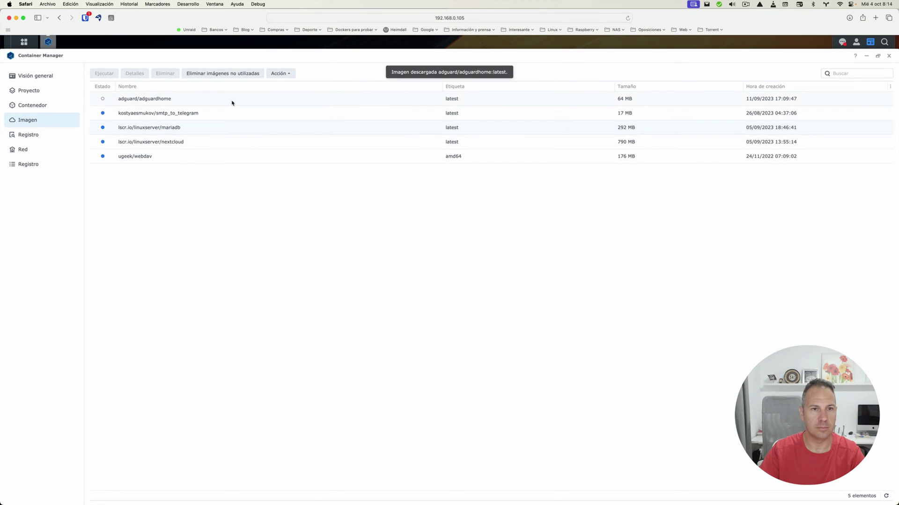
double_click(233, 100)
Start a new container from the adguard/adguardhome image, name it adguard, and continue to the advanced settings.
left_click(846, 75)
key("BackSpace")
key("BackSpace")
key("BackSpace")
key("BackSpace")
key("BackSpace")
key("BackSpace")
key("BackSpace")
key("BackSpace")
key("BackSpace")
key("BackSpace")
key("BackSpace")
key("BackSpace")
key("BackSpace")
key("BackSpace")
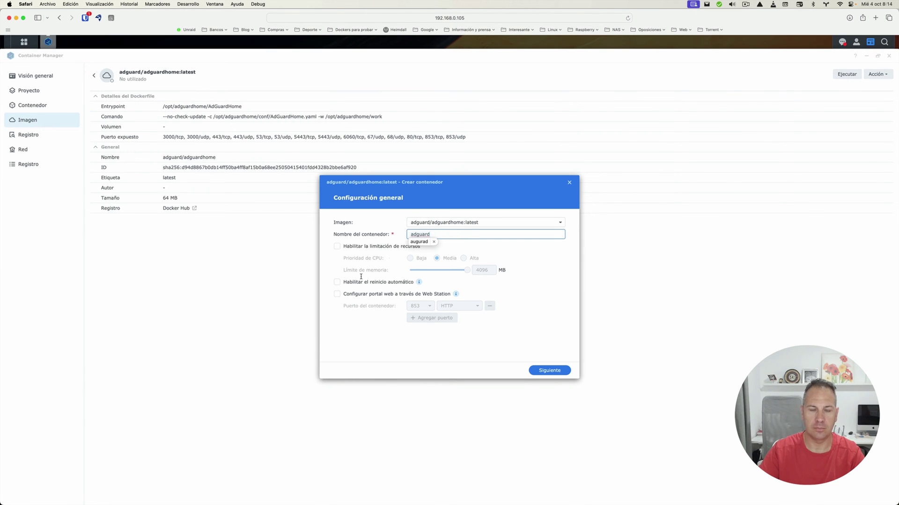
left_click(551, 374)
Set the local port for container port 3000 to 3000.
type("3000")
left_click(538, 371)
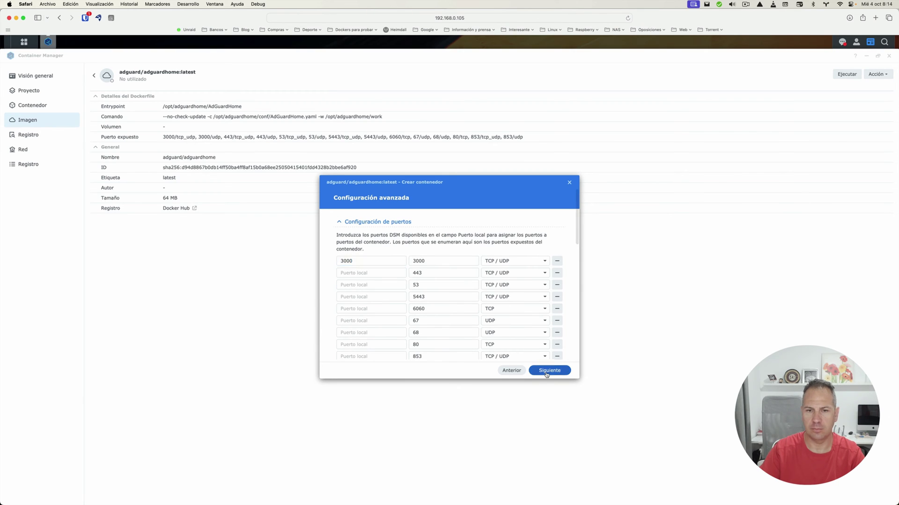
left_click(512, 370)
Create the folders config and work inside docker/adguard while adding a volume folder.
scroll(370, 304, "down", 5)
left_click(367, 317)
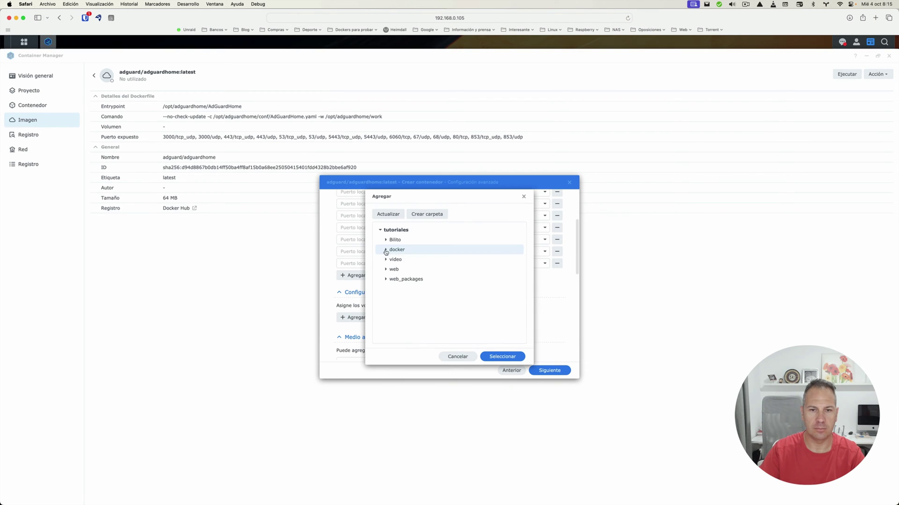
left_click(385, 250)
left_click(388, 260)
left_click(426, 214)
type("conf")
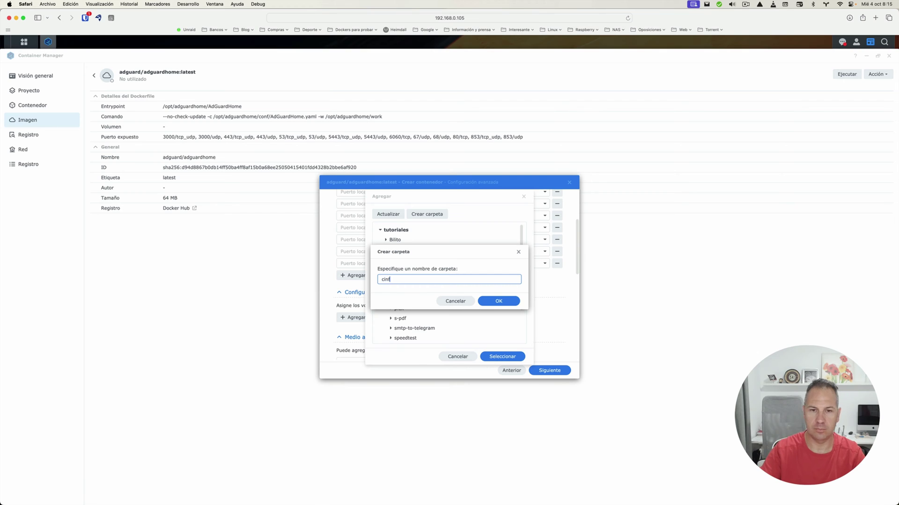
key("Return")
left_click(387, 260)
left_click(427, 213)
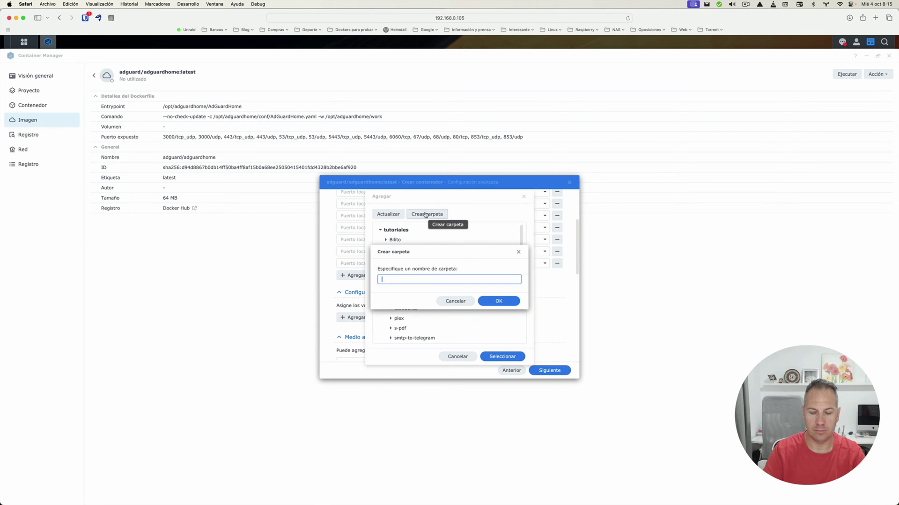
type("work")
key("Return")
Add the docker/adguard/config folder as a volume with the mount path /opt/adguardhome/conf.
left_click(502, 357)
left_click(443, 318)
type("/op")
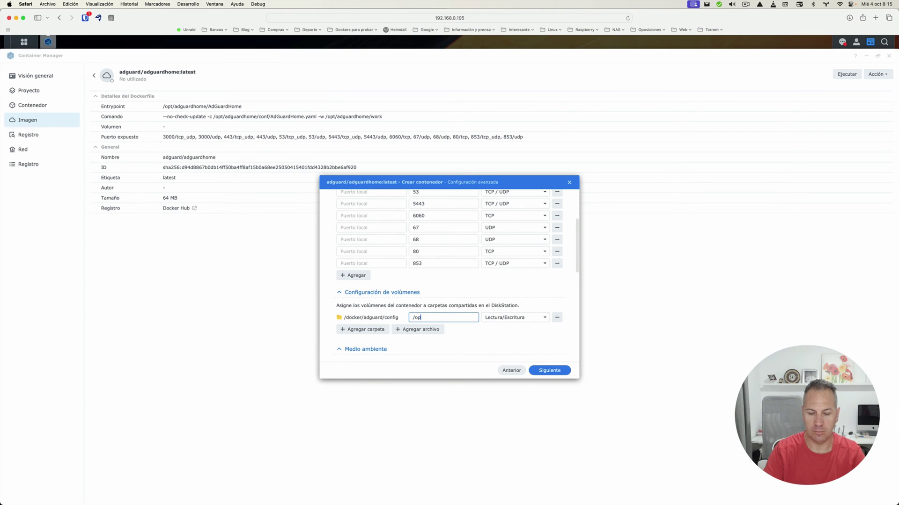
type("t/adguardhome/conf")
Add the docker/adguard/work folder as a second volume with the mount path /opt/adguardhome/work.
left_click(363, 329)
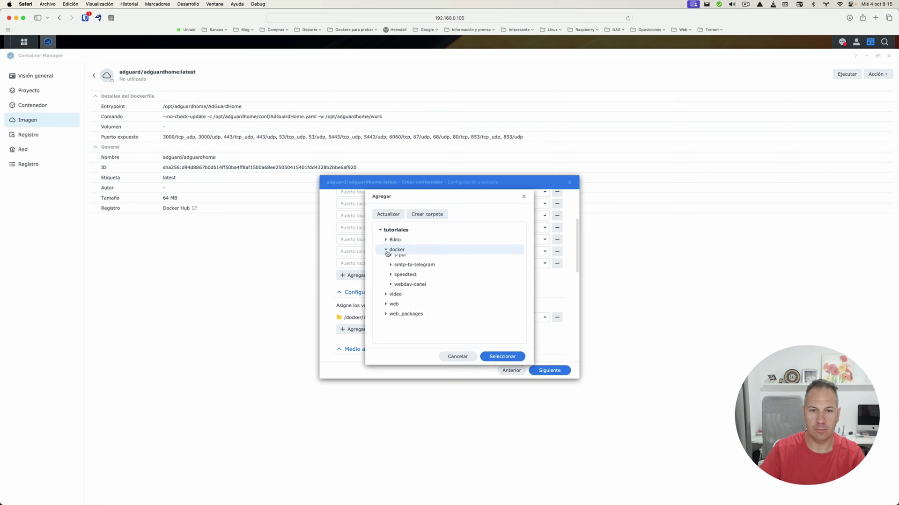
left_click(401, 279)
left_click(502, 356)
left_click(443, 329)
type("/opt/adguradhome/c")
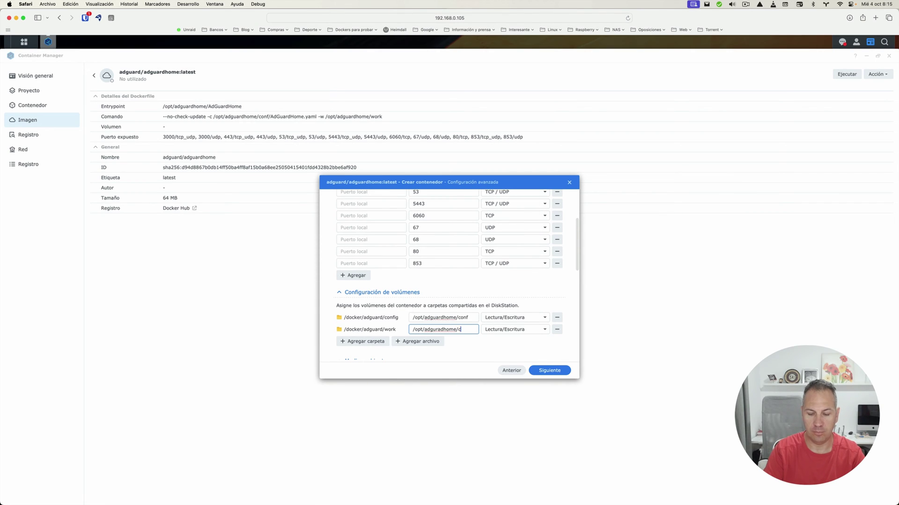
key("BackSpace")
type("work")
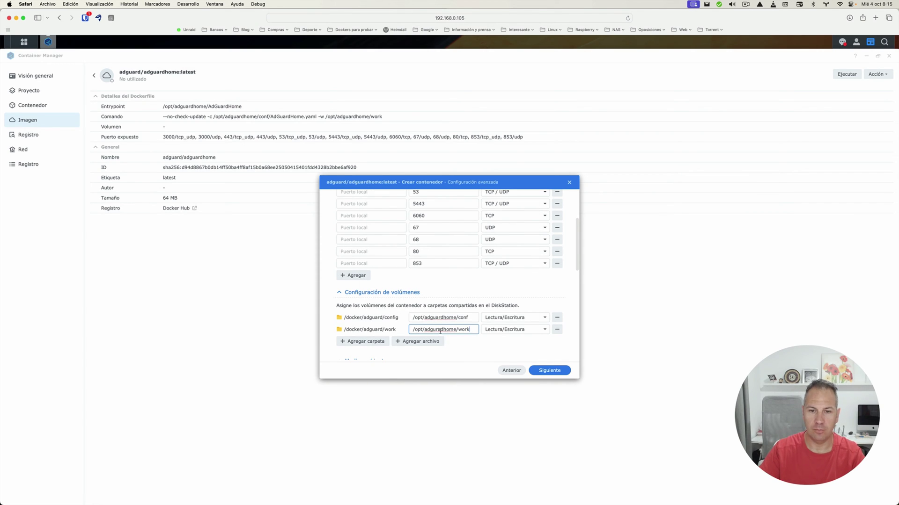
key("Left")
key("Left")
key("Left")
key("Left")
key("Left")
key("Left")
key("Left")
key("Left")
key("Left")
key("Left")
key("BackSpace")
key("BackSpace")
type("ar")
Finish creating the adguard container on the bridge network and show the container list.
scroll(447, 337, "down", 5)
scroll(447, 336, "down", 5)
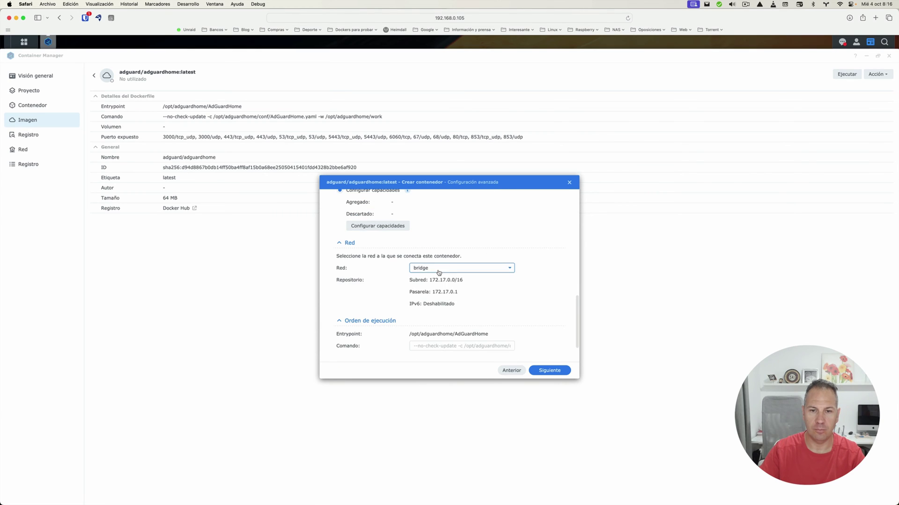
left_click(557, 372)
left_click(559, 374)
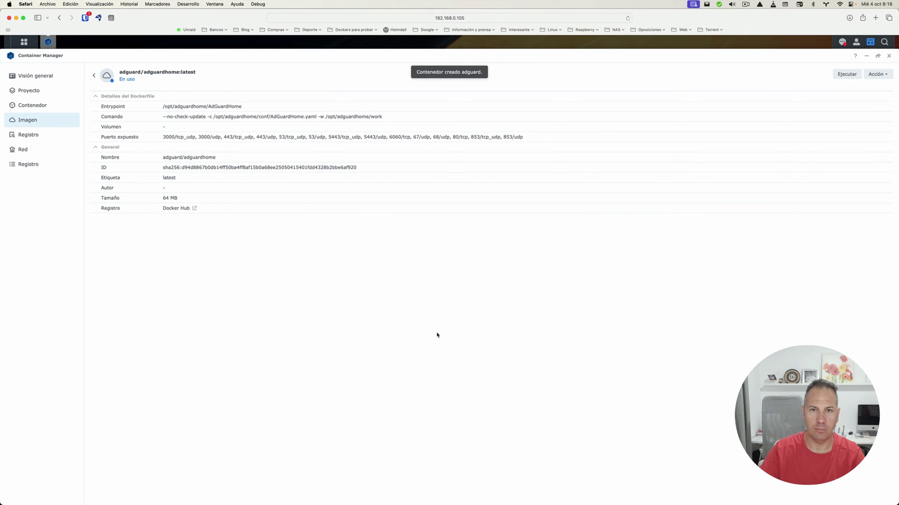
left_click(45, 107)
Open the AdGuard Home installer at 192.168.0.105:3000 in a new browser tab and start its setup.
key("super+t")
type("192.168.0.105:3000")
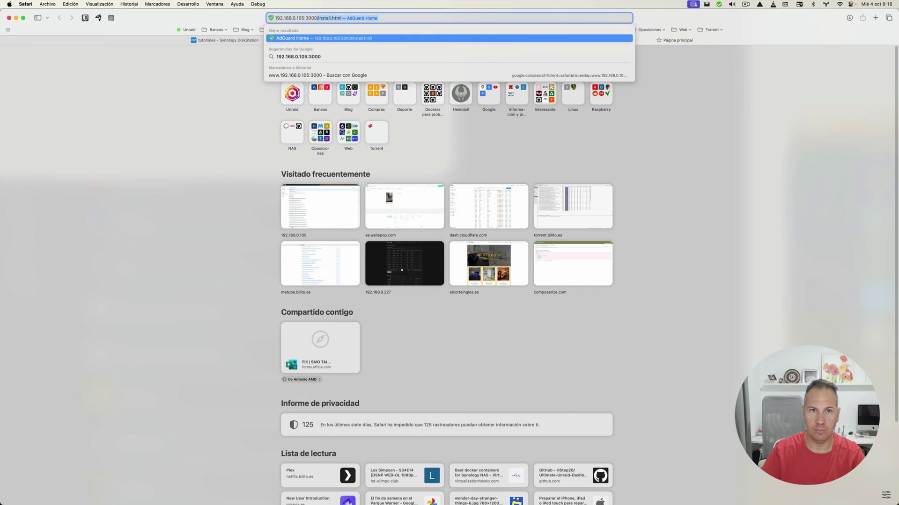
key("Return")
left_click(447, 169)
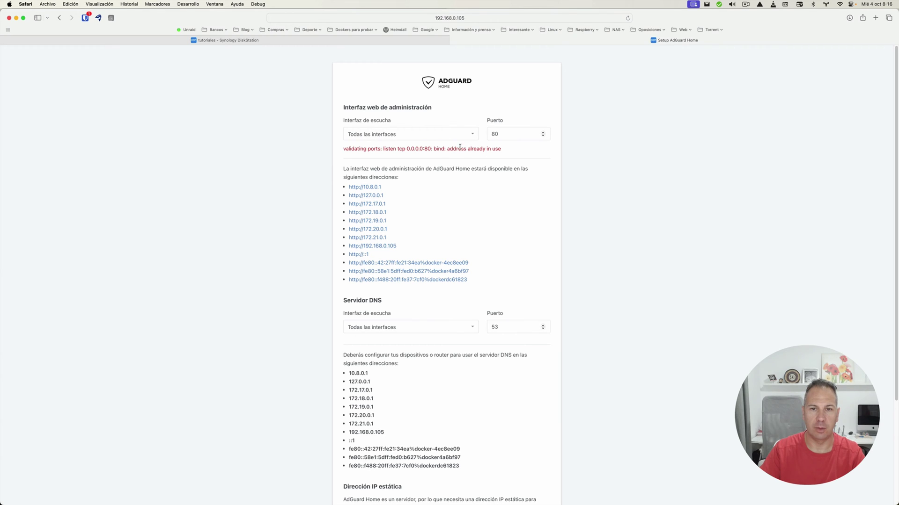
Set the web administration interface port to 81 and continue to the authentication step.
left_click(542, 133)
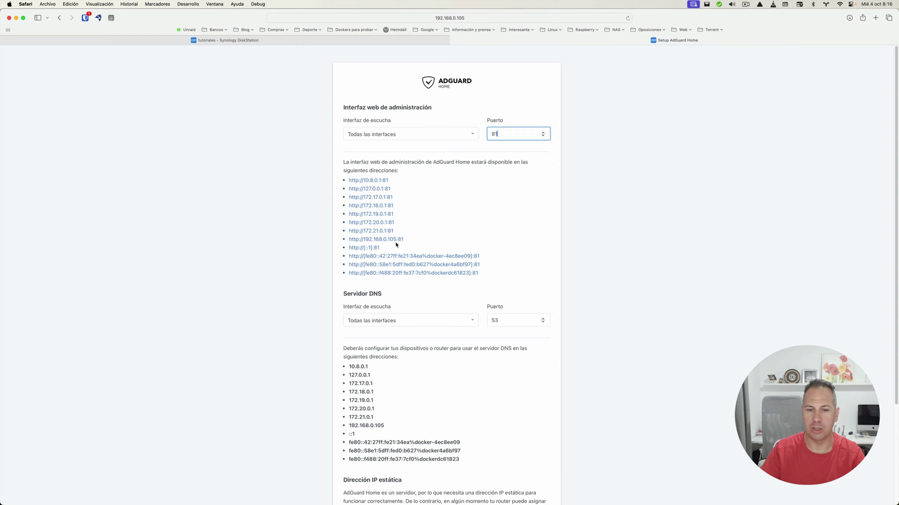
scroll(398, 245, "down", 5)
left_click(455, 410)
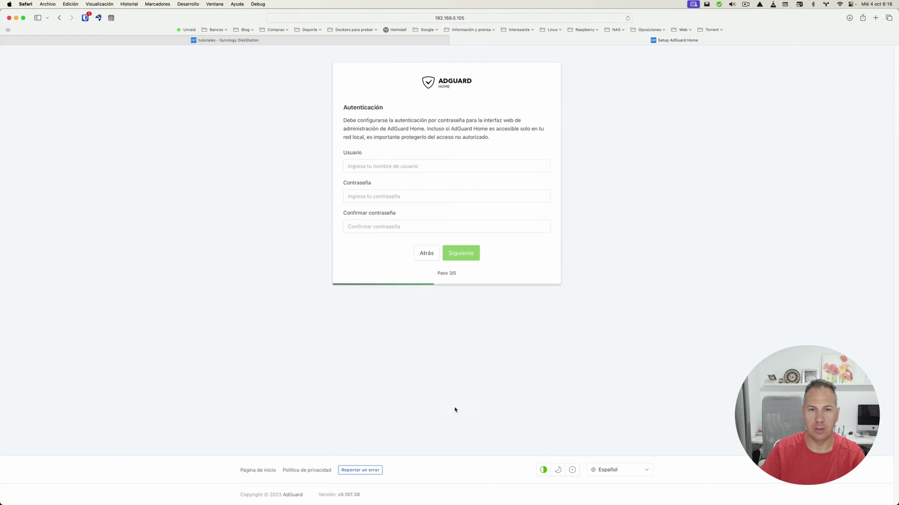
Create the administrator login by entering the username, the password and its confirmation, and submit it.
left_click(408, 166)
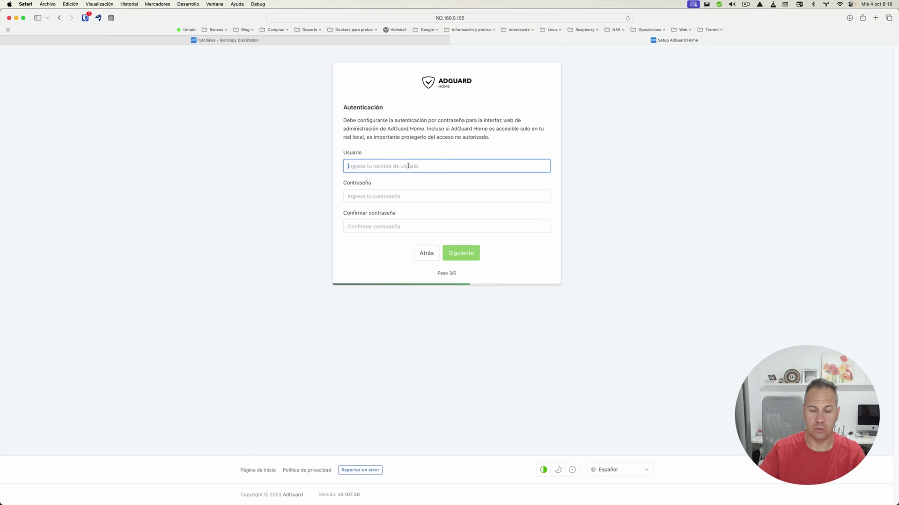
type("Bilito")
key("Tab")
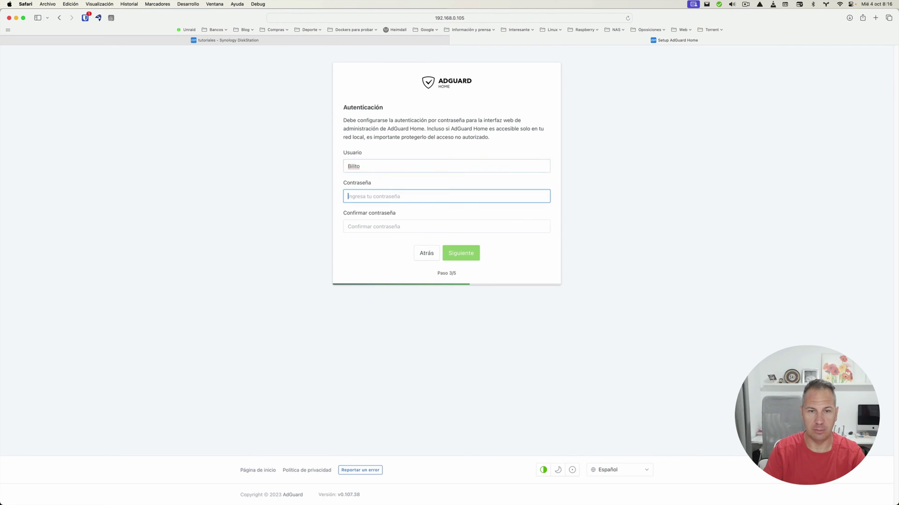
type("*********")
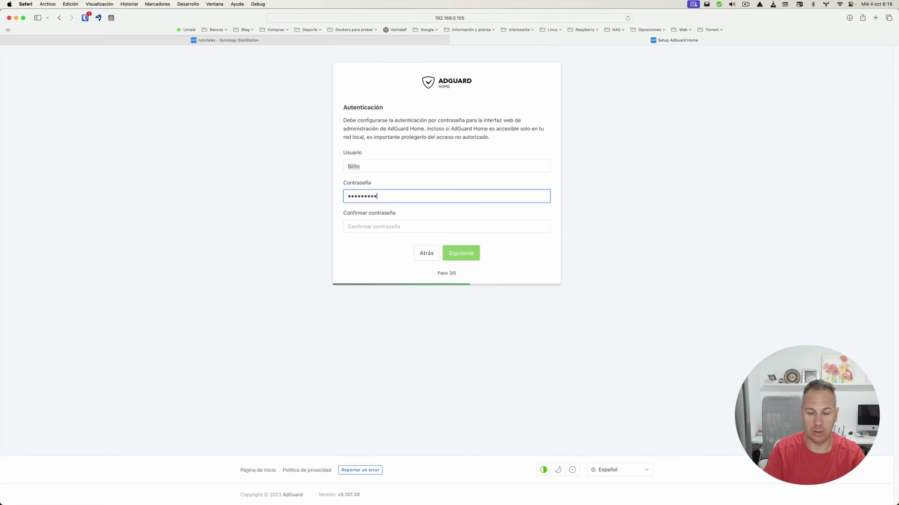
type("*")
key("Tab")
type("********")
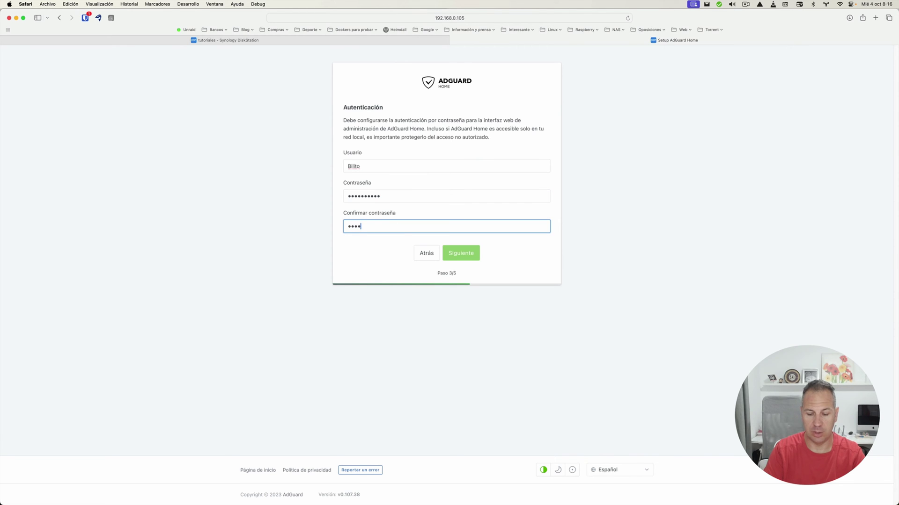
type("**")
key("Return")
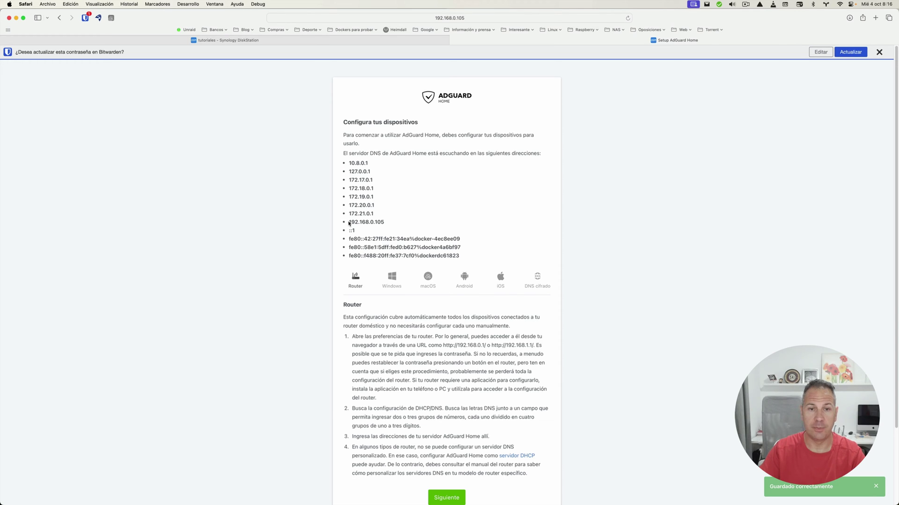
Highlight the DNS server address 192.168.0.105, complete the remaining setup wizard steps and open the control panel.
left_click_drag(349, 221, 384, 221)
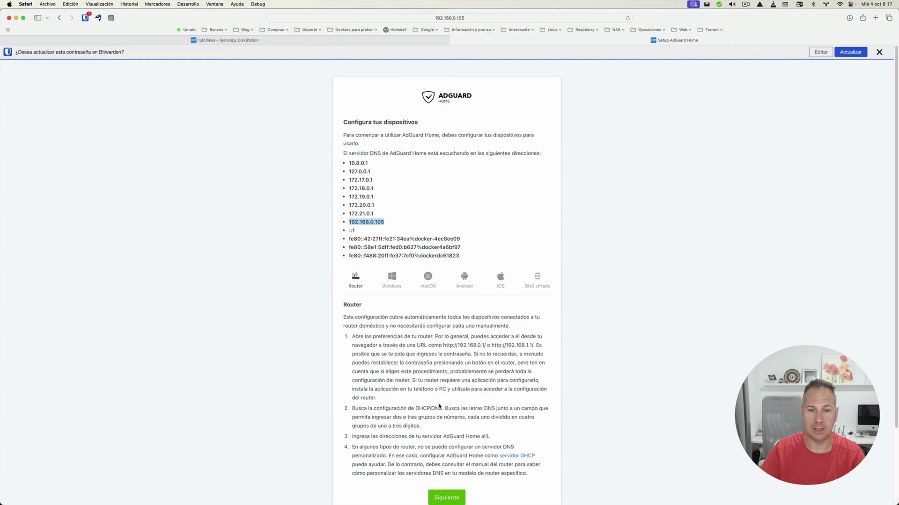
left_click(449, 497)
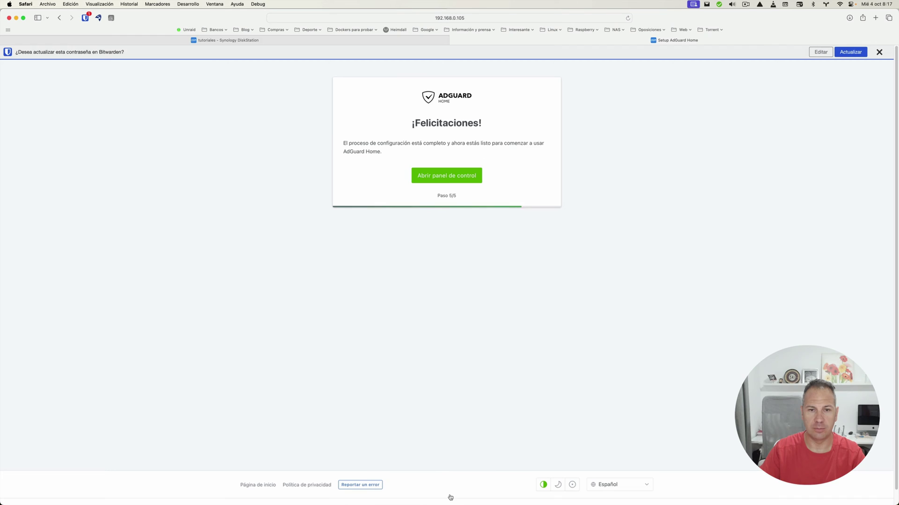
left_click(461, 176)
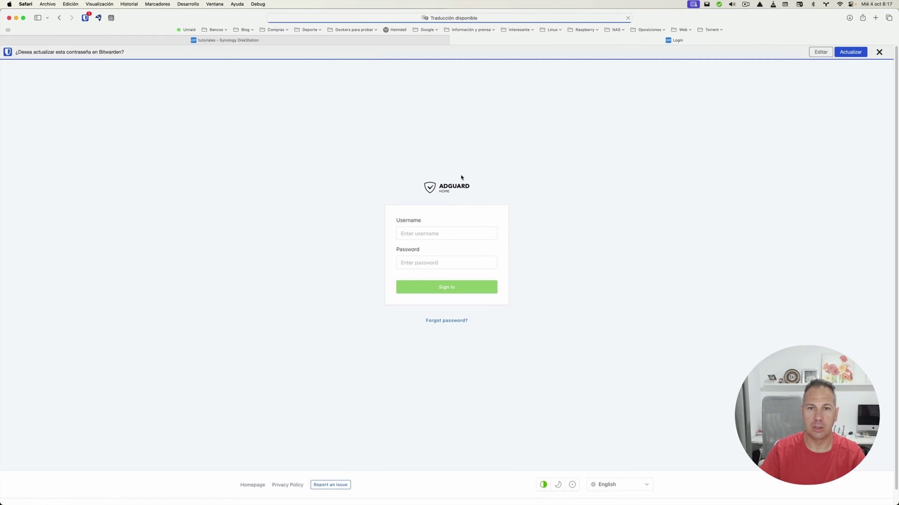
Sign in to AdGuard Home with the administrator username and password, and dismiss the offer to update the saved password.
left_click(442, 230)
type("Bilito")
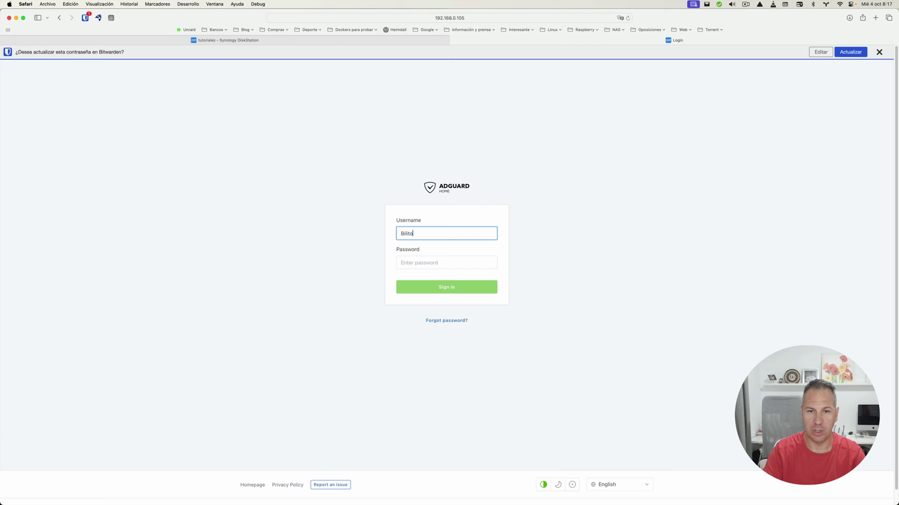
key("Tab")
type("•••••••••••")
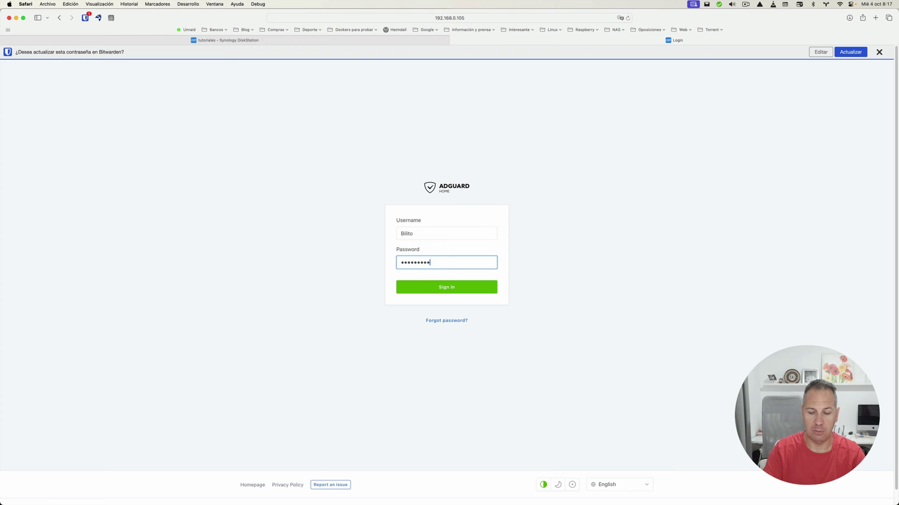
key("Return")
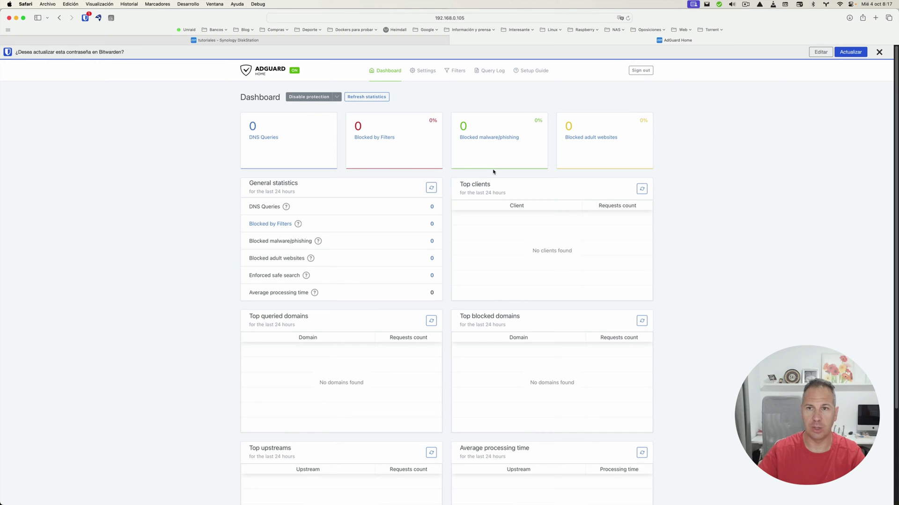
left_click(878, 52)
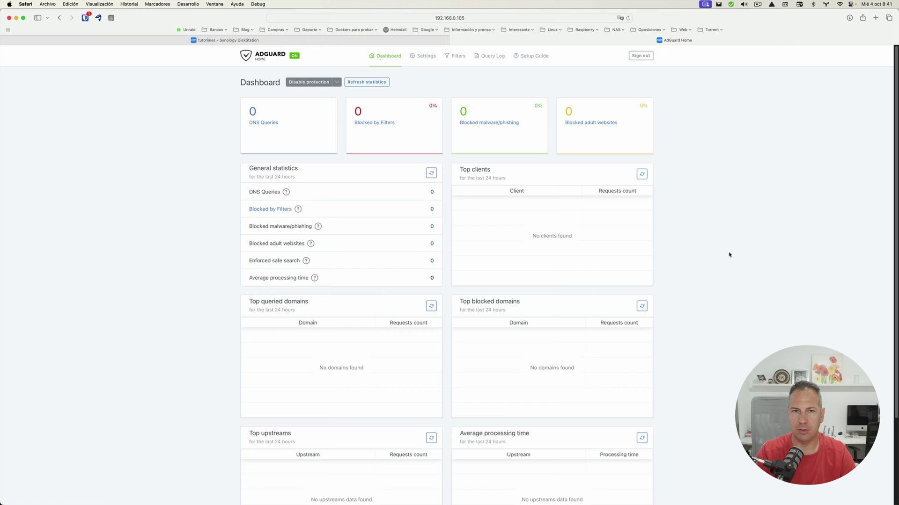
Load elmundo.es in a new browser tab and examine the advertisements along its front page.
key("super+t")
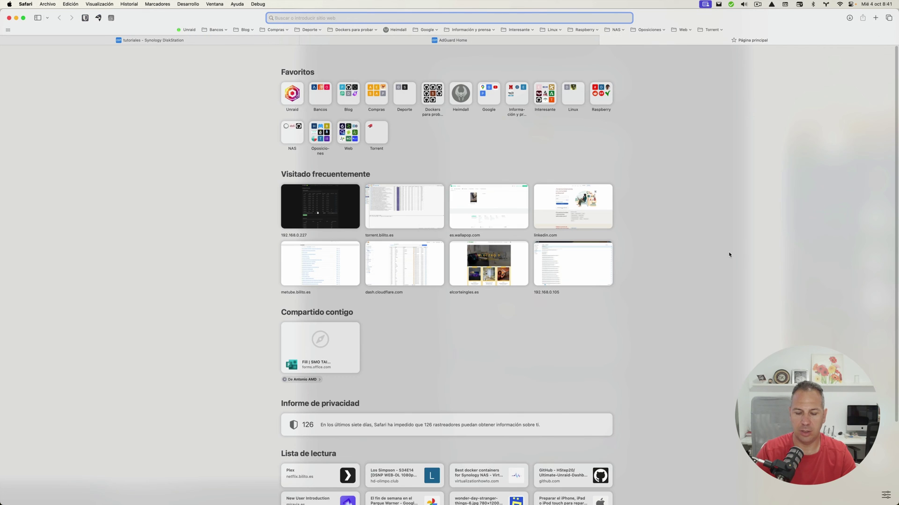
type("elmundo")
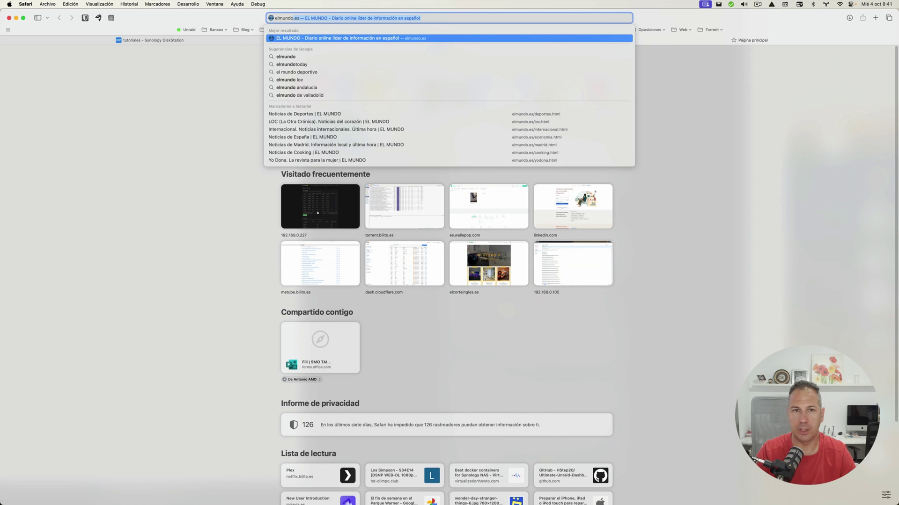
key("Return")
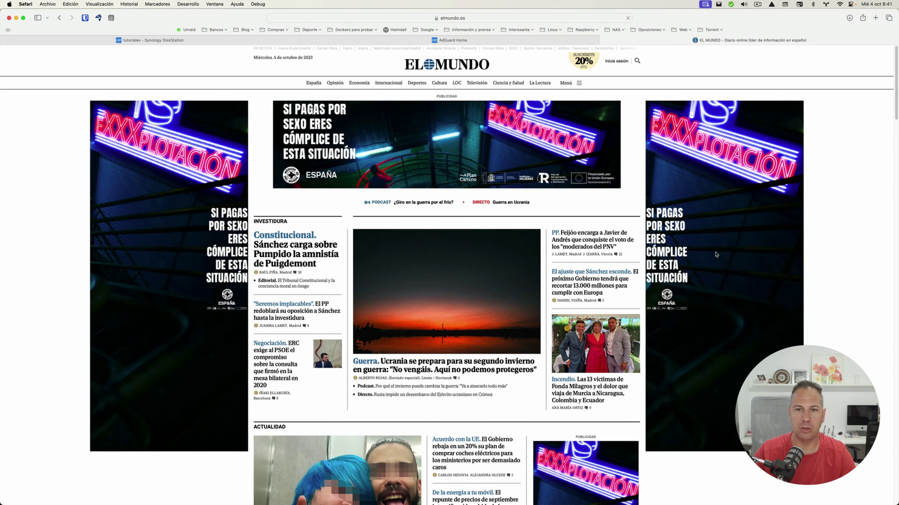
scroll(698, 227, "down", 7)
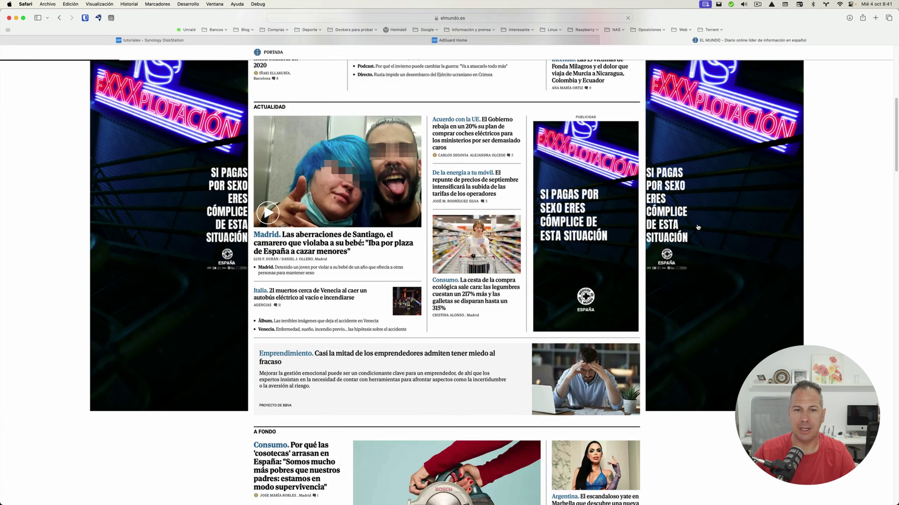
scroll(697, 228, "down", 10)
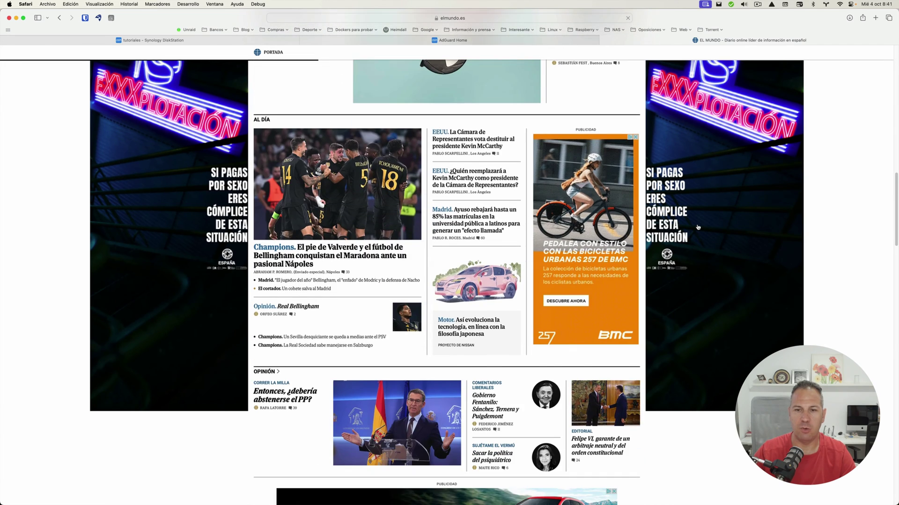
scroll(586, 267, "down", 7)
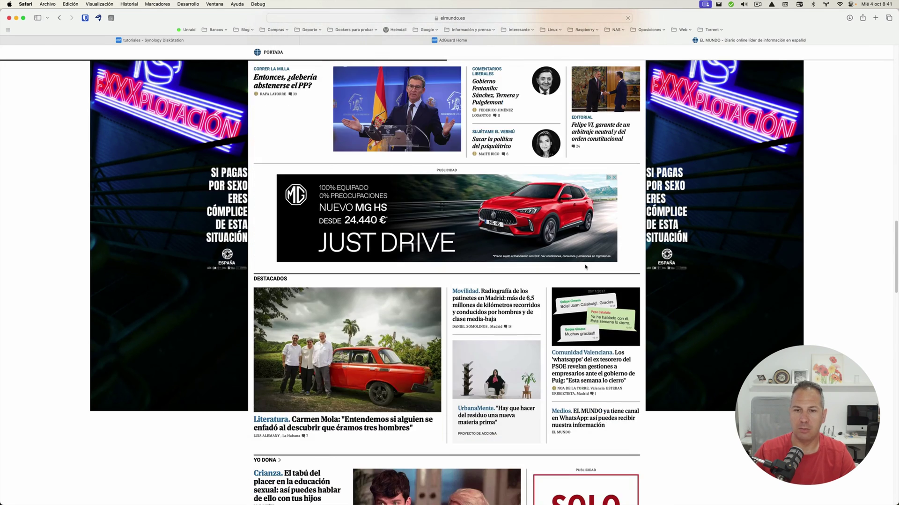
scroll(585, 267, "down", 8)
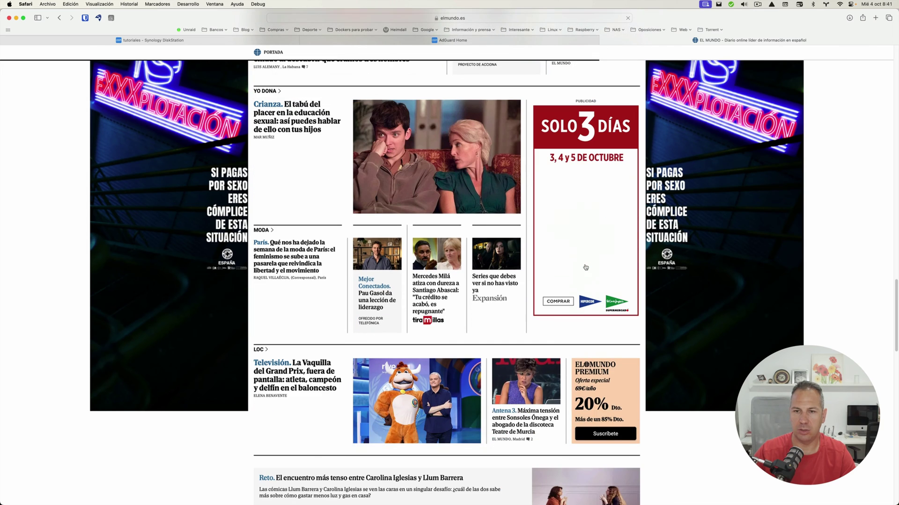
scroll(585, 267, "down", 3)
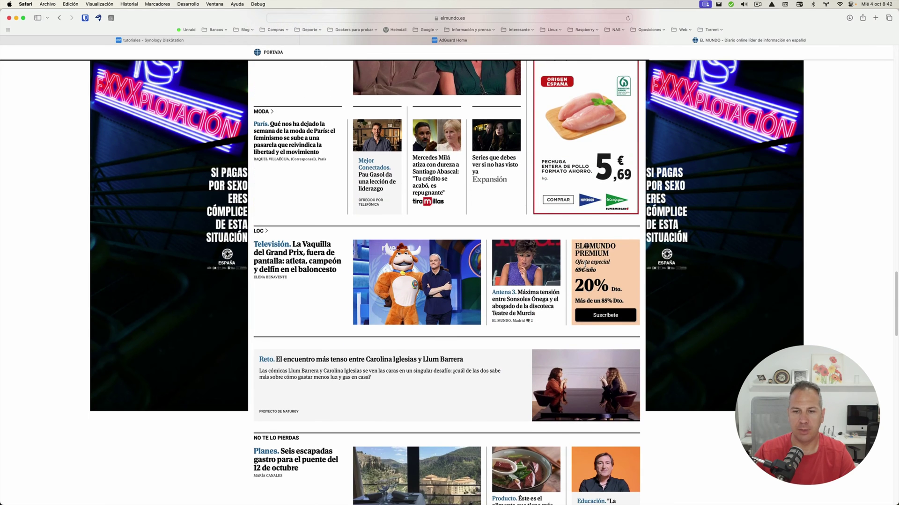
scroll(585, 265, "down", 7)
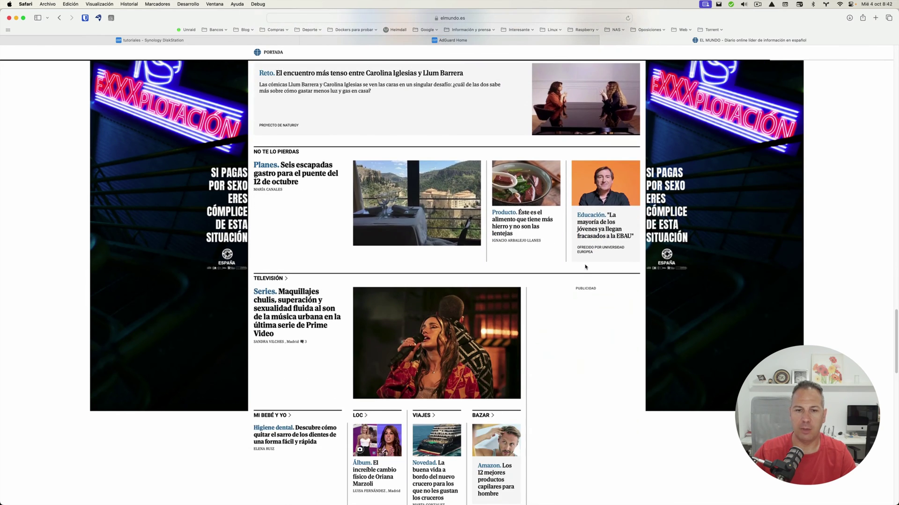
scroll(585, 267, "down", 5)
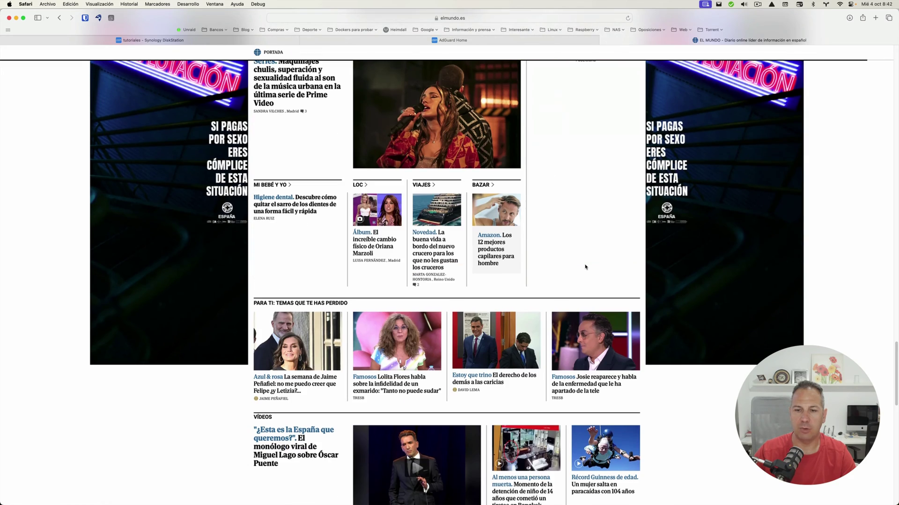
scroll(585, 267, "up", 15)
scroll(585, 267, "up", 10)
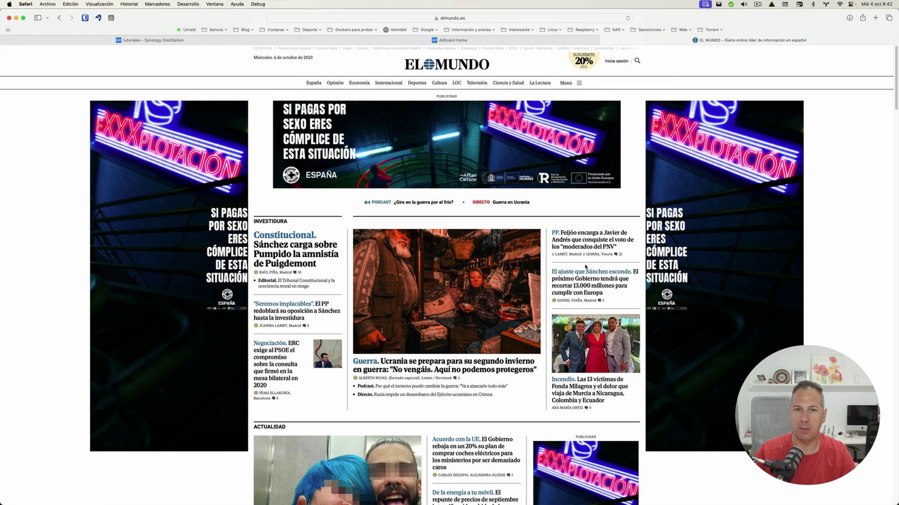
Return to the AdGuard Home dashboard at 192.168.0.105, view the general settings and open the DNS settings.
left_click(525, 43)
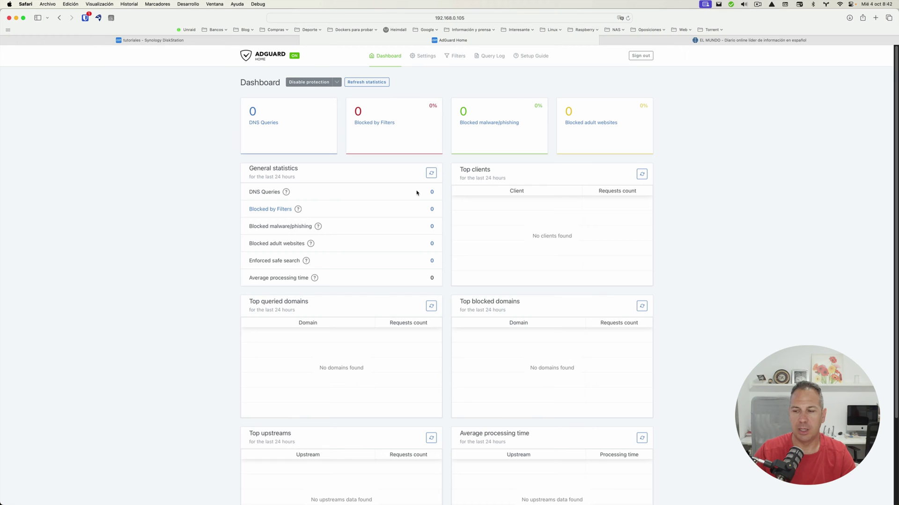
left_click(427, 61)
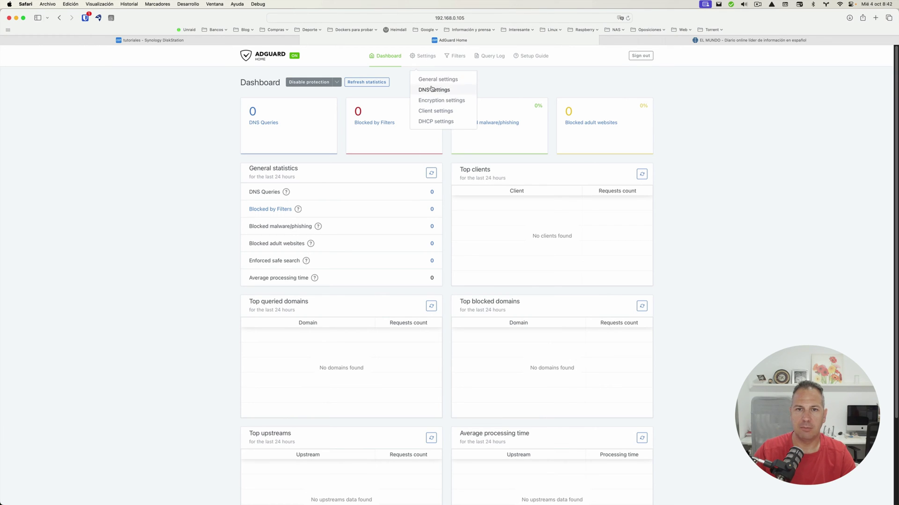
left_click(433, 83)
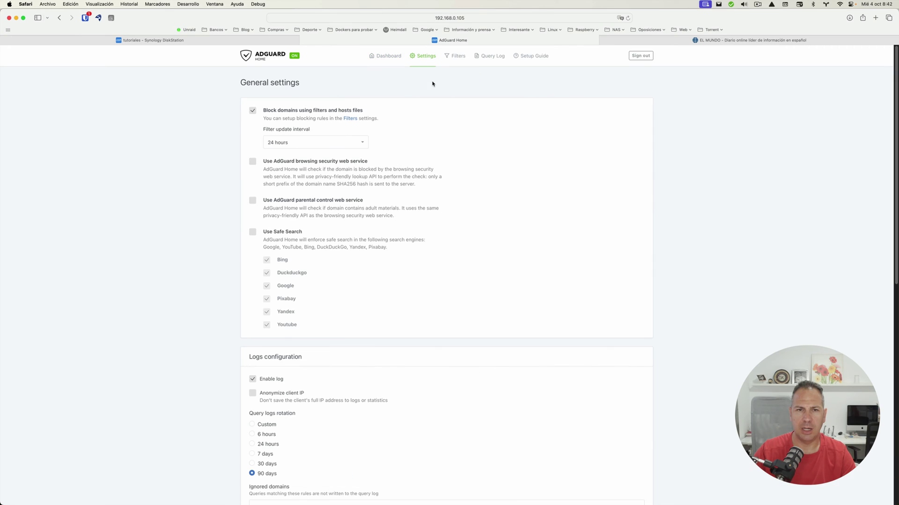
left_click(423, 57)
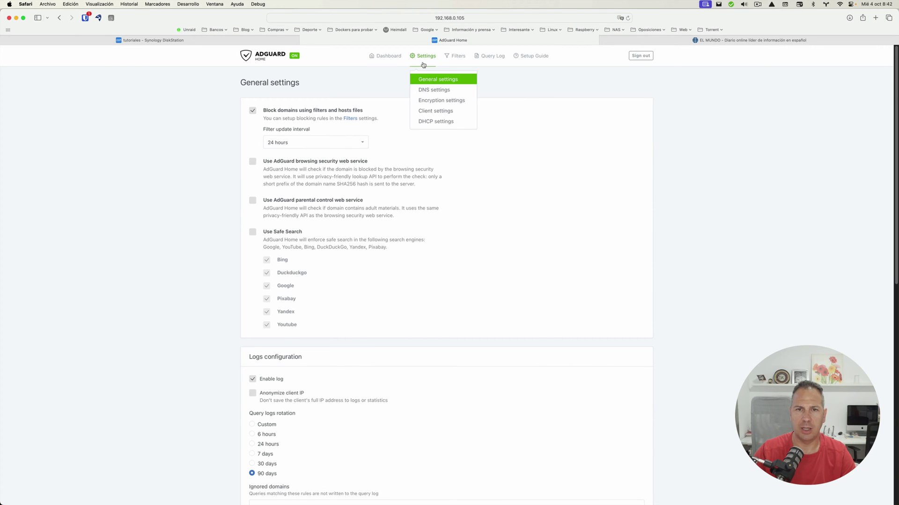
left_click(427, 90)
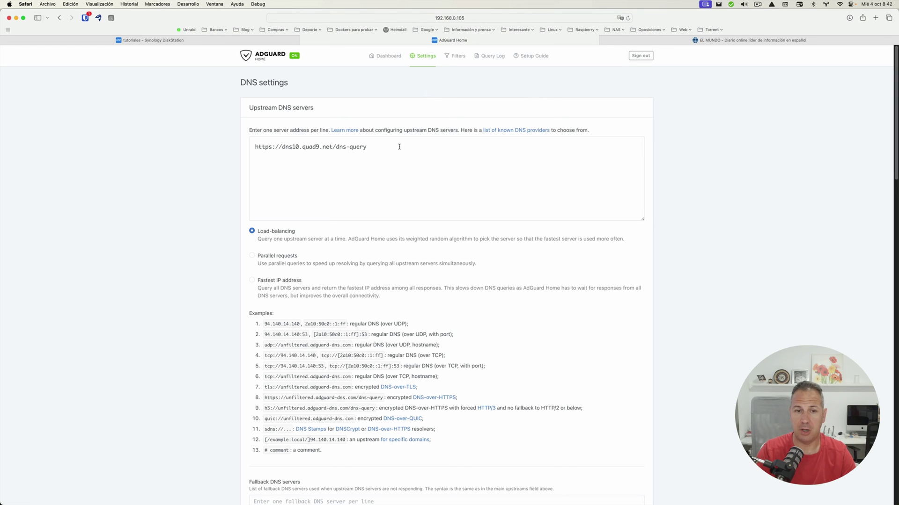
Open the other AdGuard Home instance at 192.168.0.227 in a new browser tab.
key("super+t")
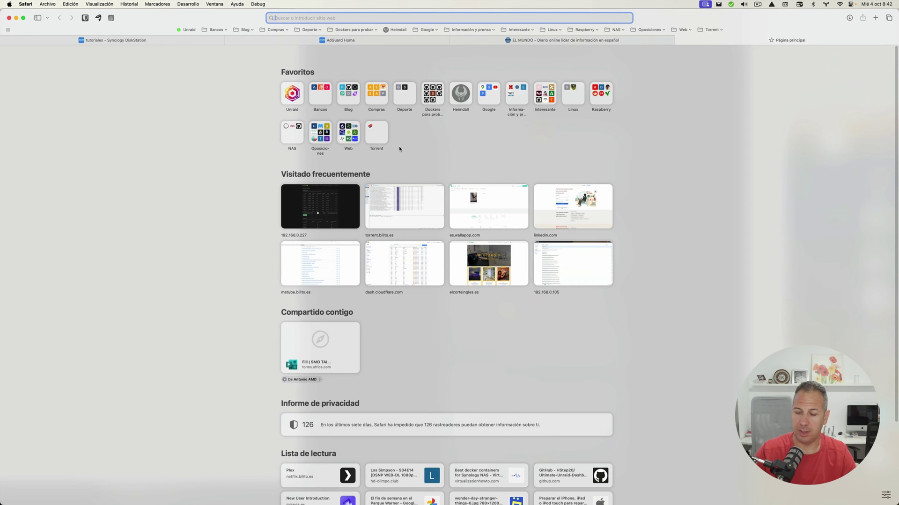
type("192.168.0.227")
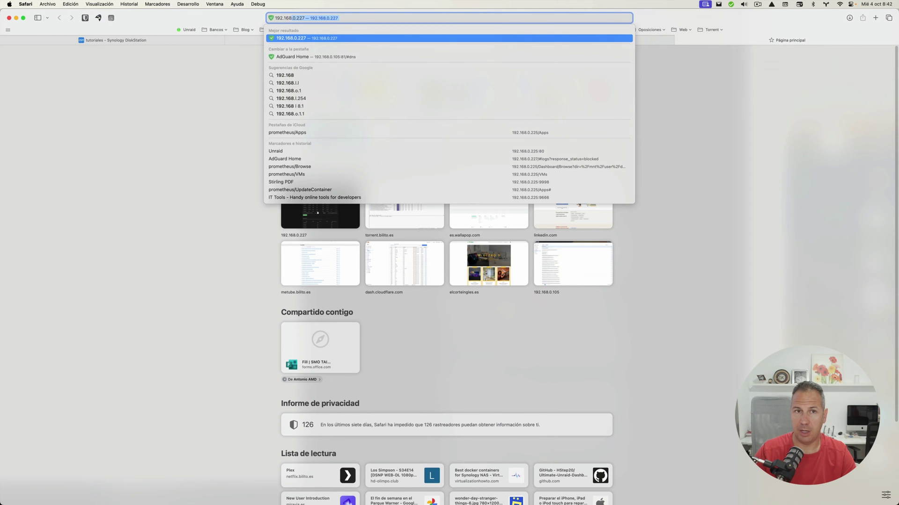
key("Return")
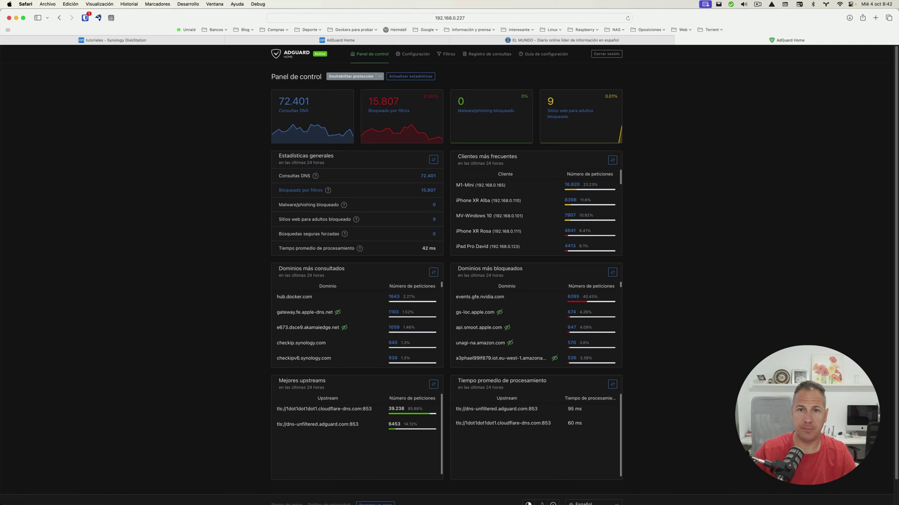
Copy the other instance's upstream DNS servers, tls://1dot1dot1dot1.cloudflare-dns.com and tls://dns-unfiltered.adguard.com, over the new instance's upstream entry at 192.168.0.105.
mouse_move(423, 55)
left_click(417, 83)
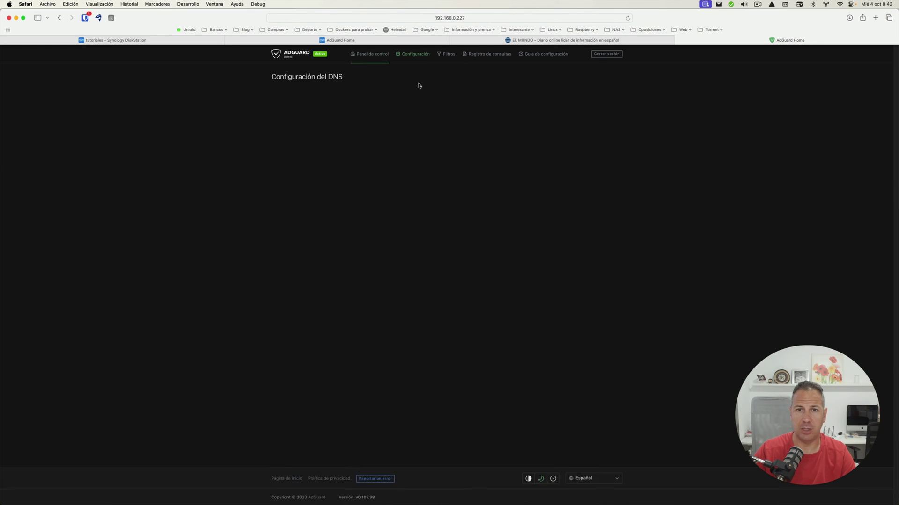
left_click_drag(283, 138, 378, 145)
key("super+c")
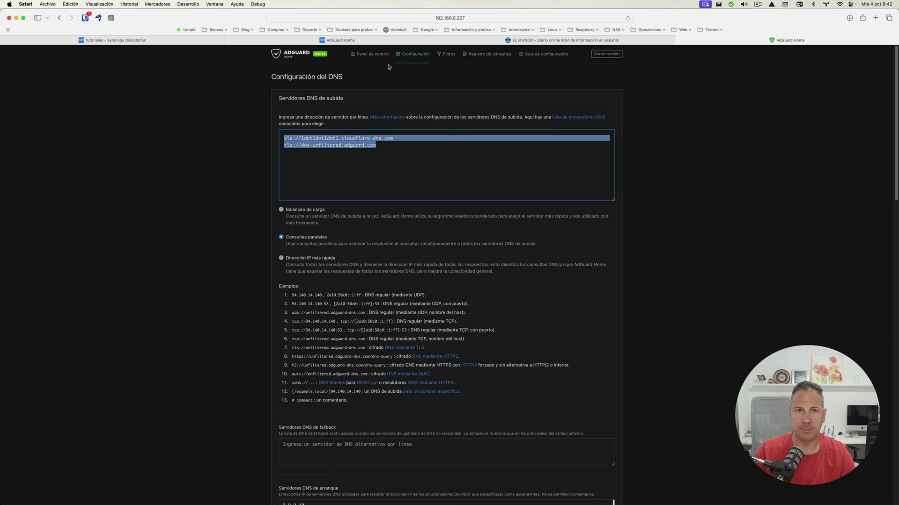
left_click(397, 42)
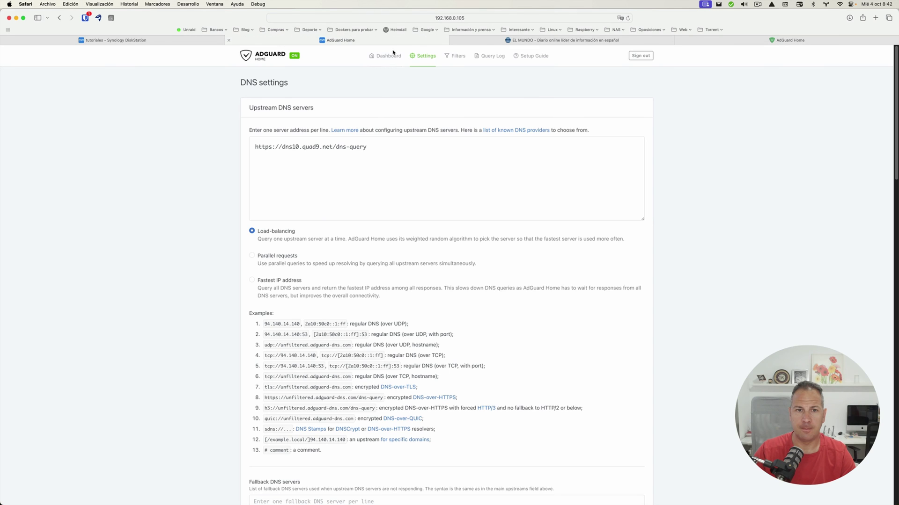
triple_click(356, 145)
key("super+v")
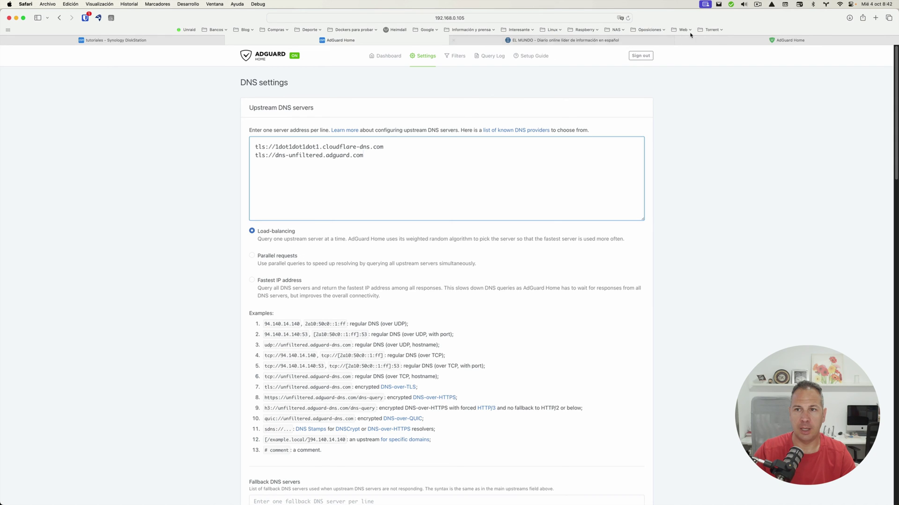
Check the other instance's query mode, set the new instance's upstream servers to Parallel requests, and apply the upstream settings.
left_click(703, 38)
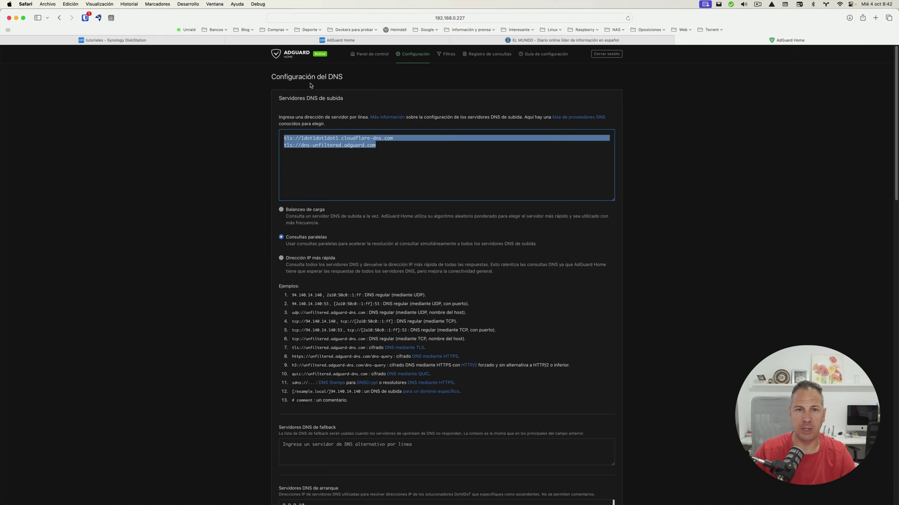
left_click(335, 43)
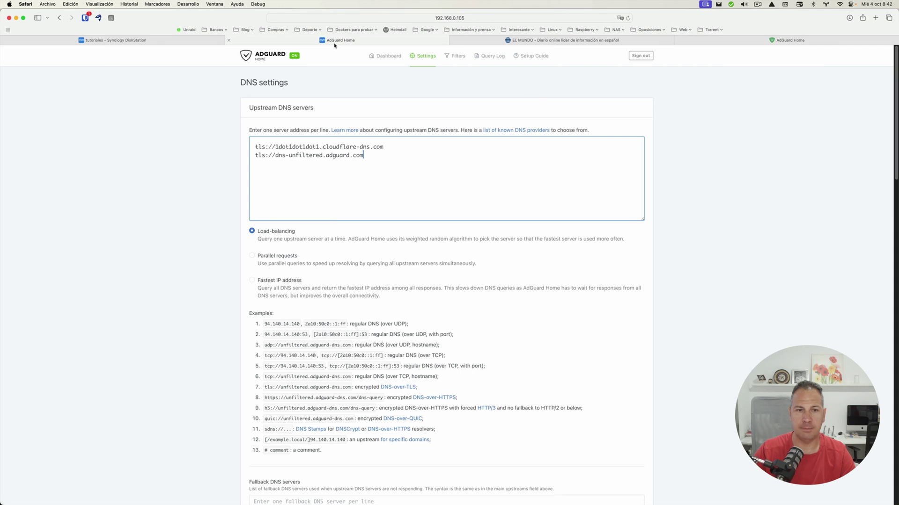
left_click(253, 256)
scroll(356, 259, "down", 10)
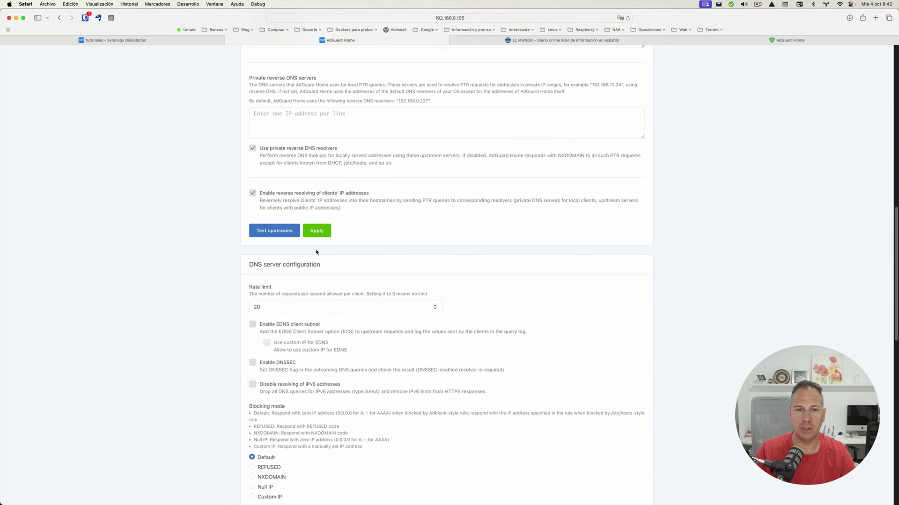
left_click(313, 231)
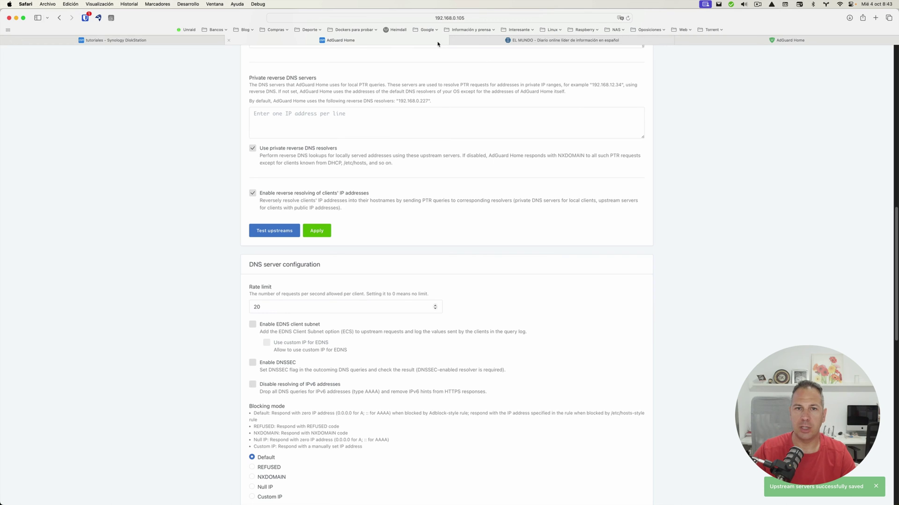
Start a new persistent client in the client settings and name it Mac-mini.
scroll(415, 110, "up", 15)
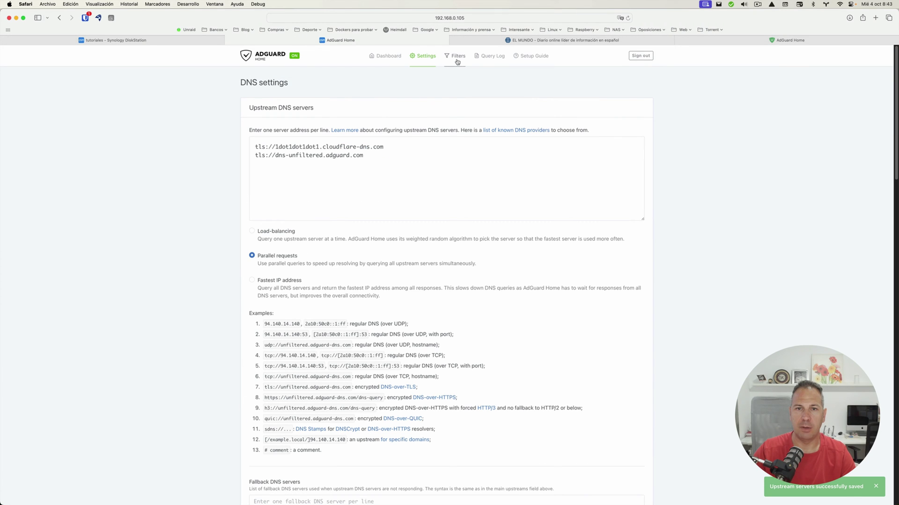
mouse_move(421, 57)
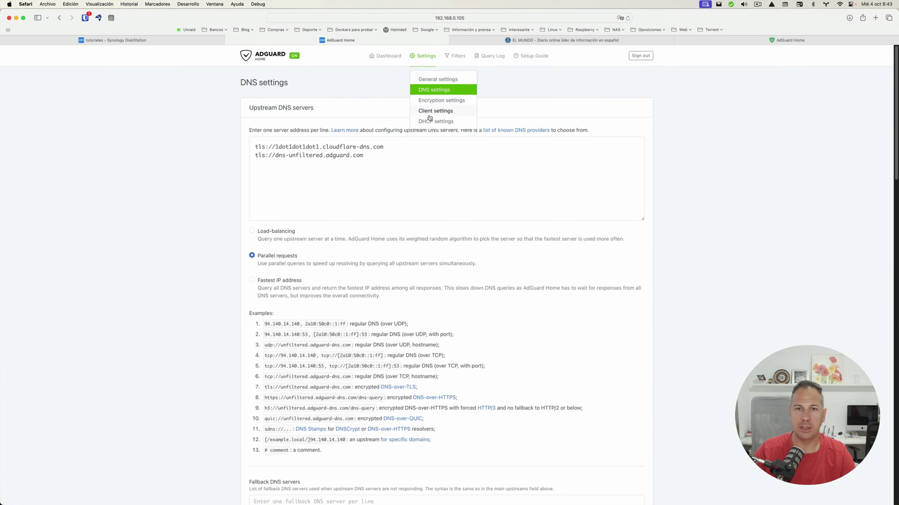
left_click(429, 112)
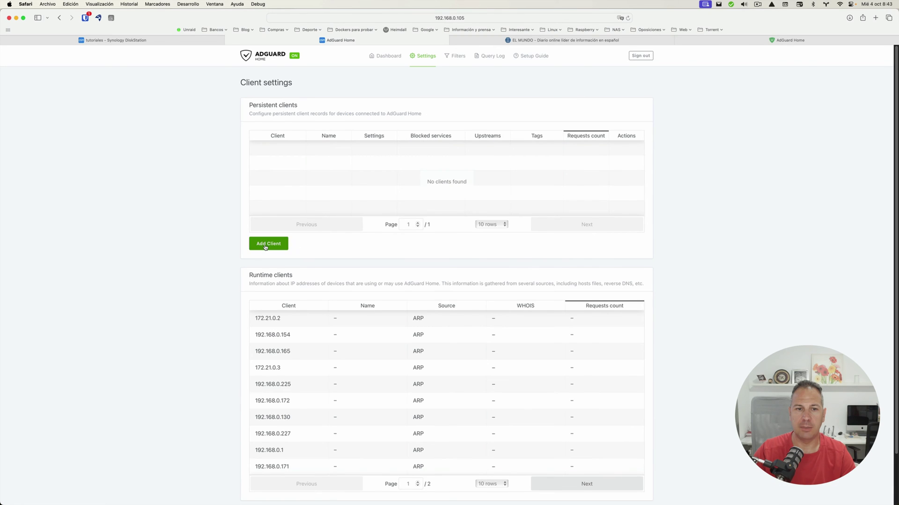
left_click(265, 244)
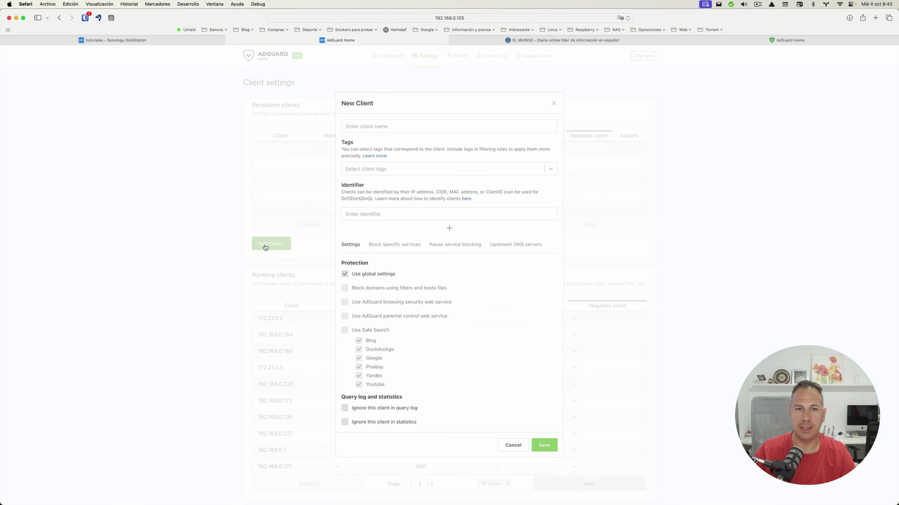
left_click(369, 126)
type("Mac")
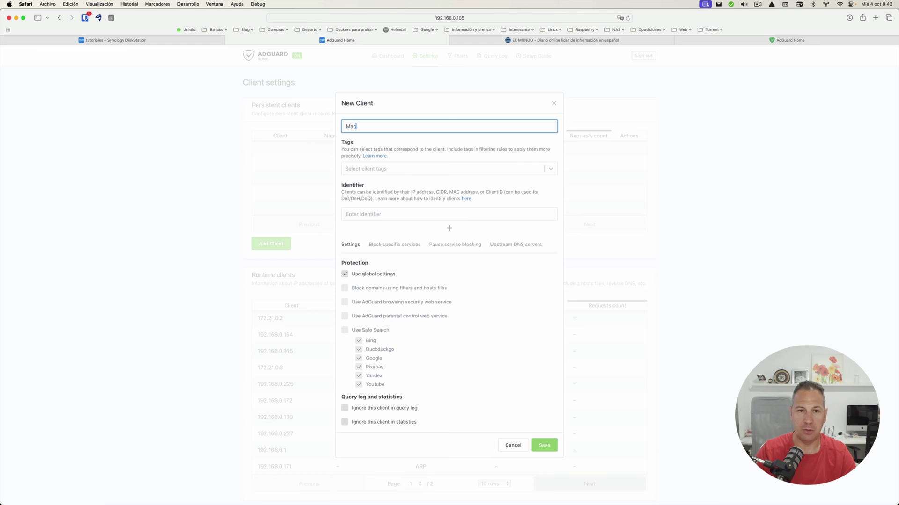
type("-mini")
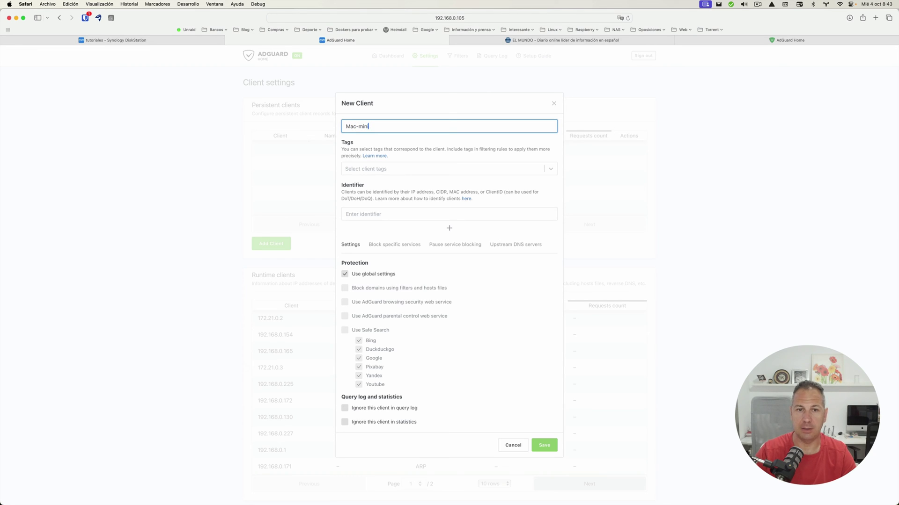
key("Tab")
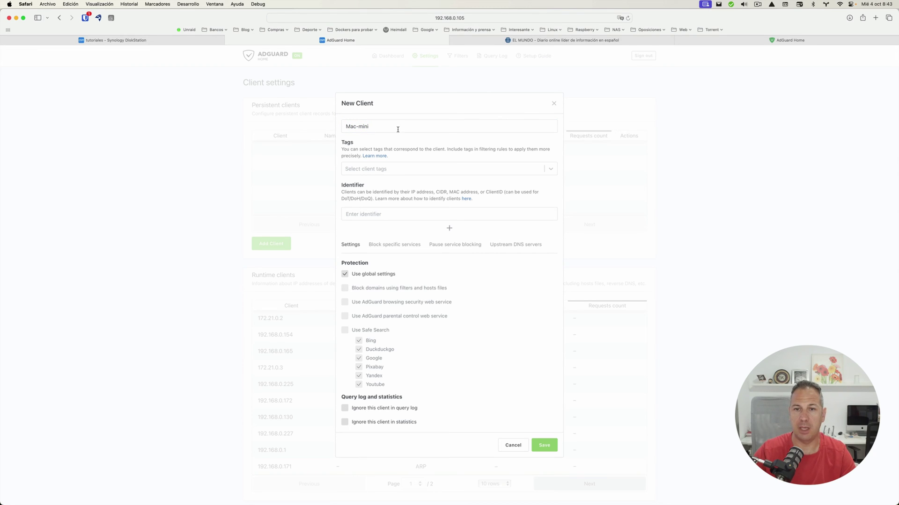
Give the new client the tag device_pc and the identifier 192.168.0.165.
left_click(550, 169)
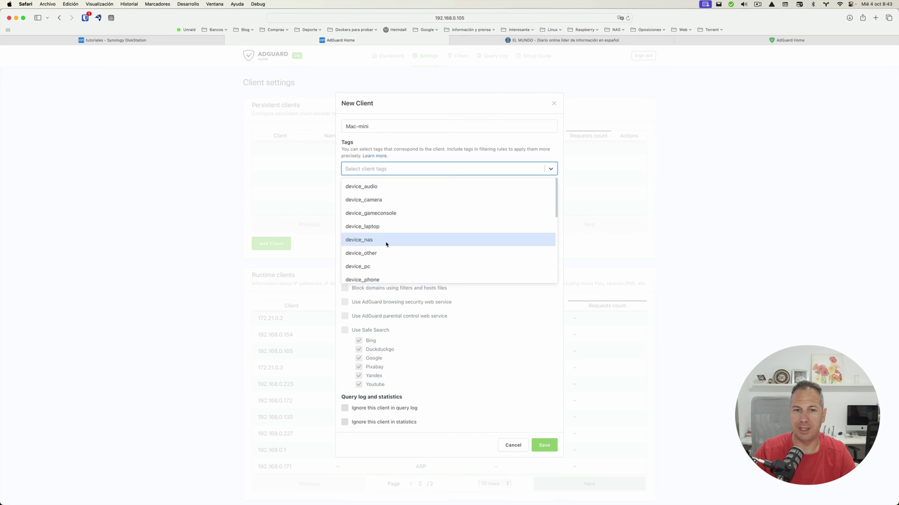
left_click(373, 267)
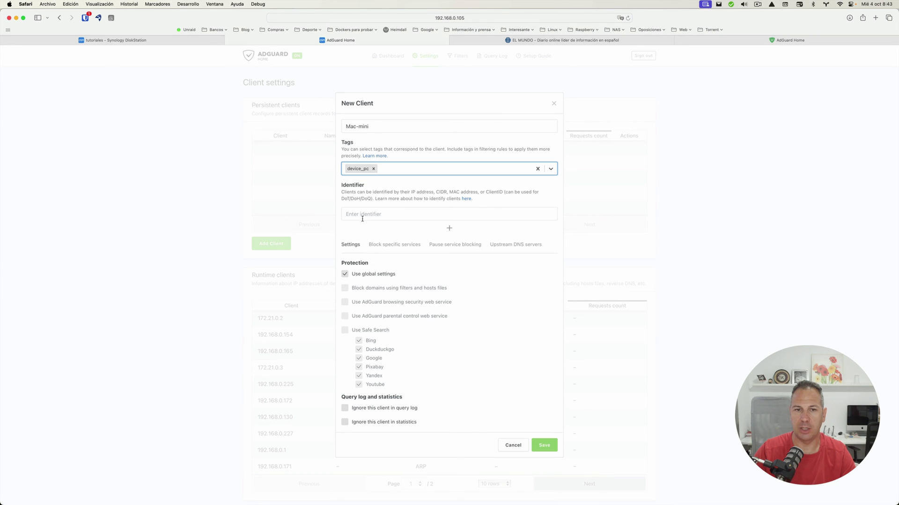
left_click(363, 215)
type("1")
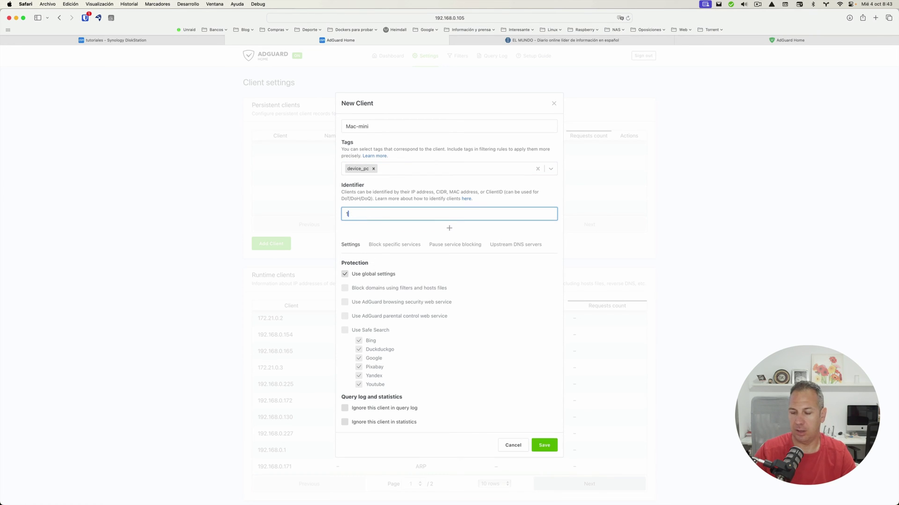
type("92.168.0")
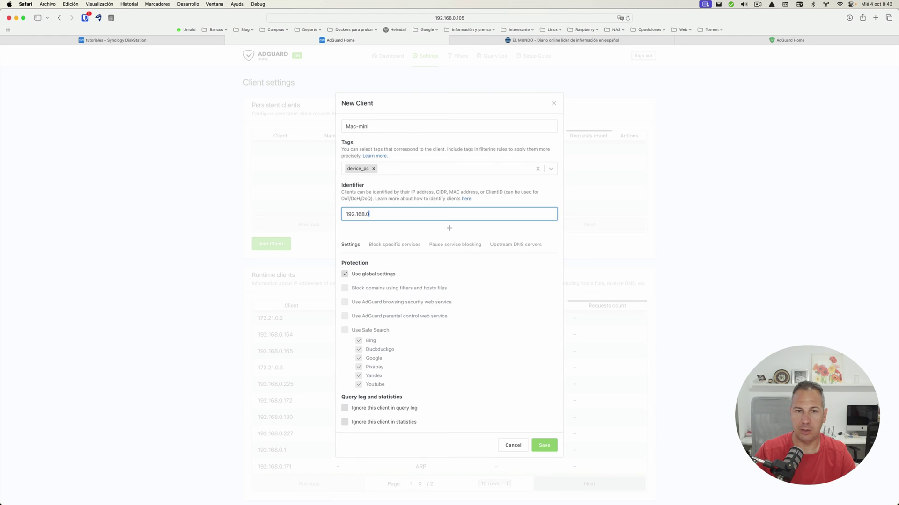
type(".165")
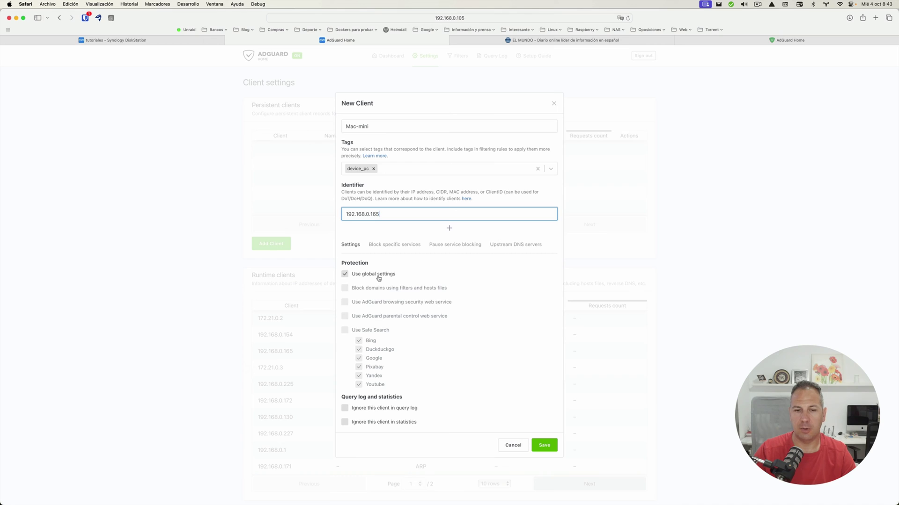
Enable the AdGuard parental control option for the client, switch it back to using global settings, and save the client.
left_click(344, 275)
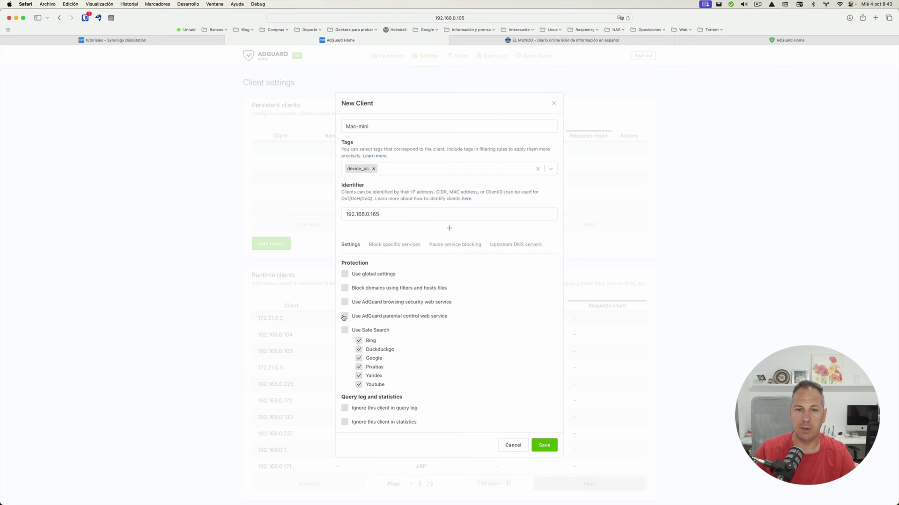
left_click(344, 317)
left_click(345, 275)
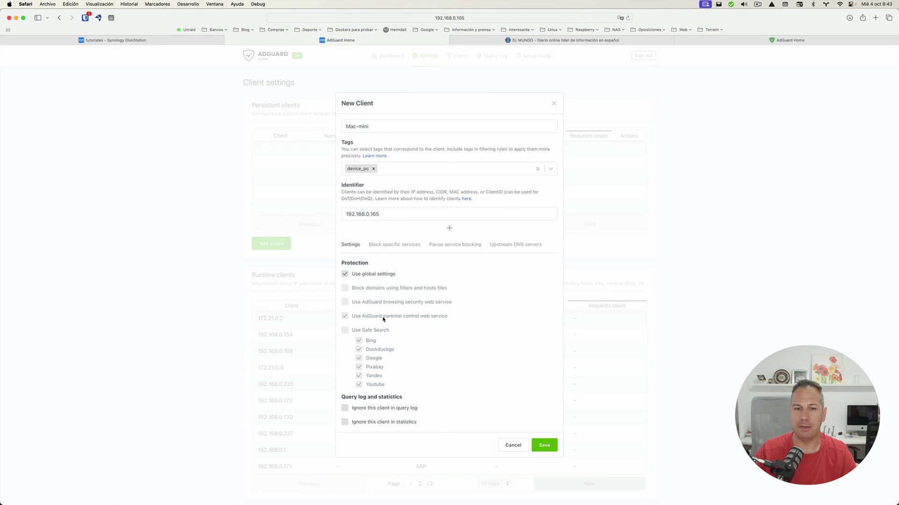
left_click(545, 446)
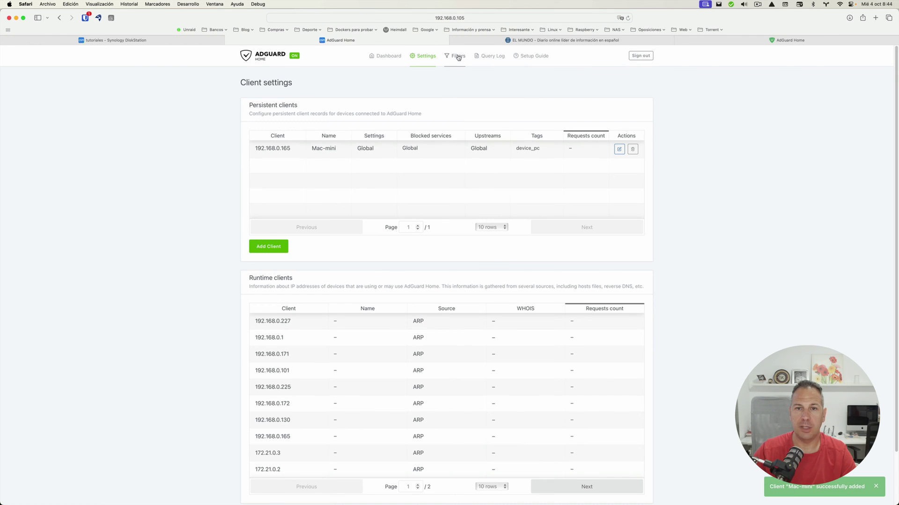
Start adding predefined DNS blocklists and select every unselected General list, from 1Hosts (Lite) to Steven Black's List.
mouse_move(457, 65)
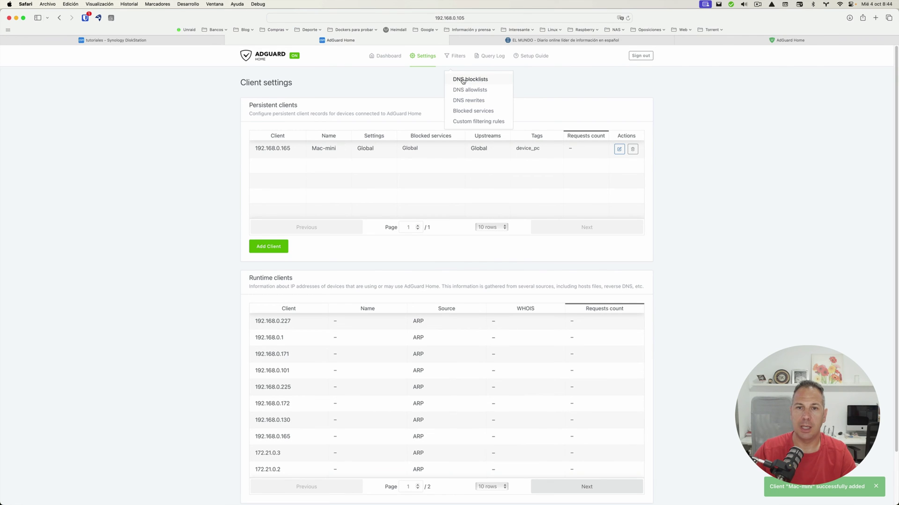
left_click(463, 80)
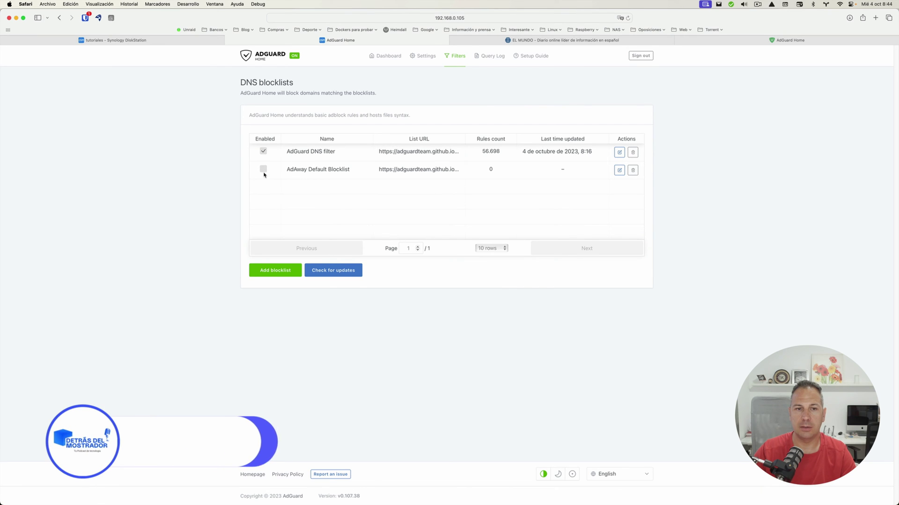
left_click(284, 270)
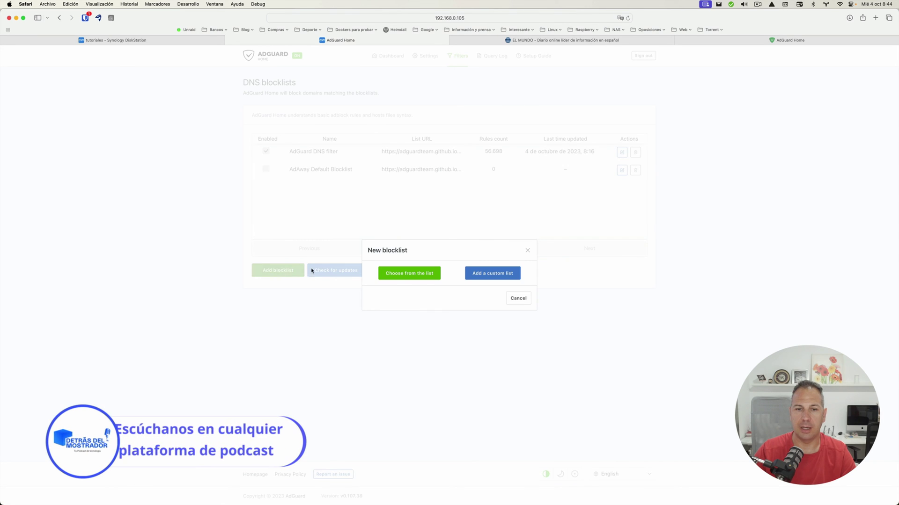
left_click(426, 280)
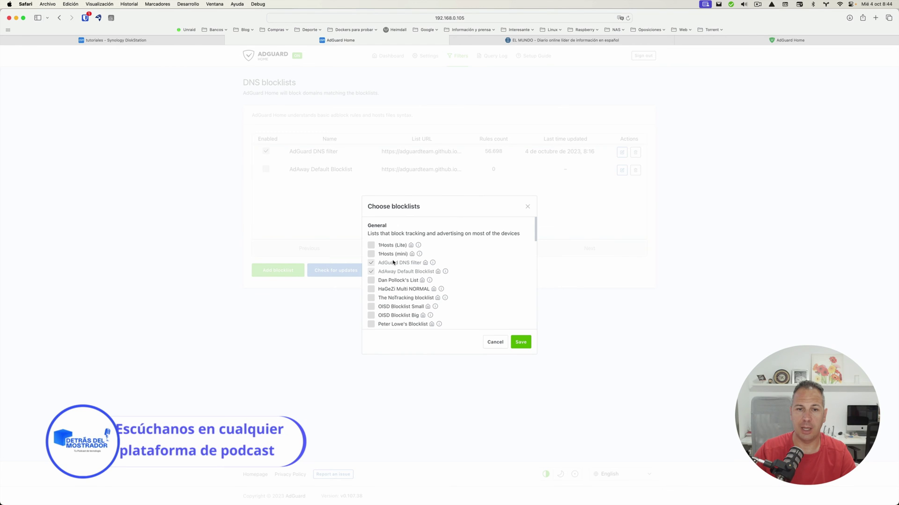
left_click(371, 246)
left_click(371, 254)
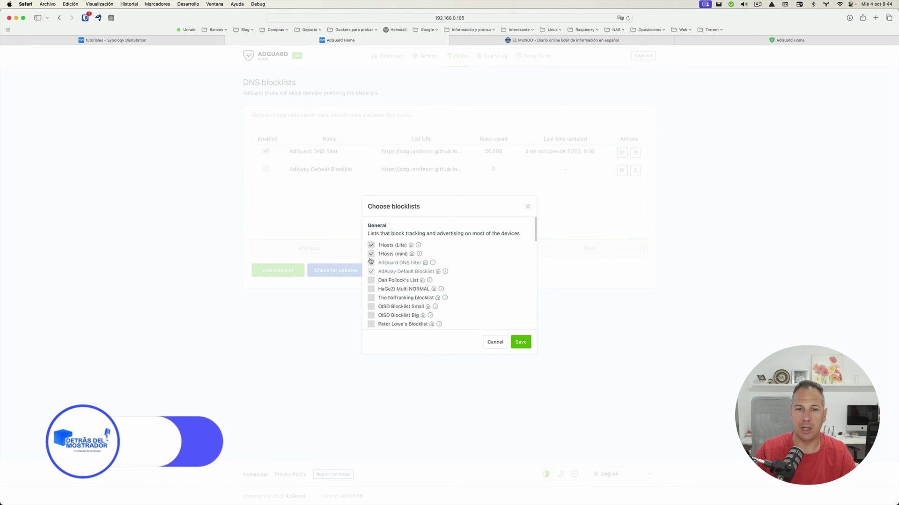
left_click(370, 281)
left_click(371, 289)
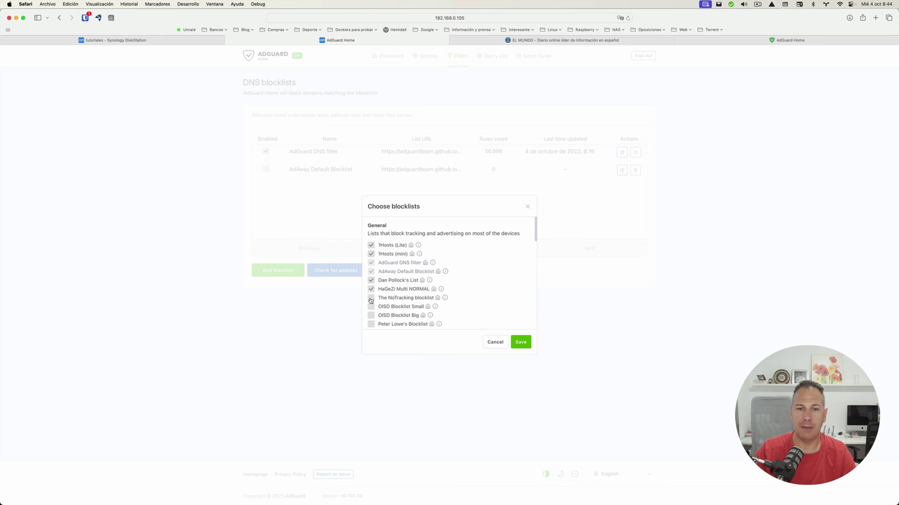
left_click(370, 298)
left_click(371, 306)
left_click(370, 315)
scroll(405, 297, "down", 5)
scroll(375, 234, "up", 1)
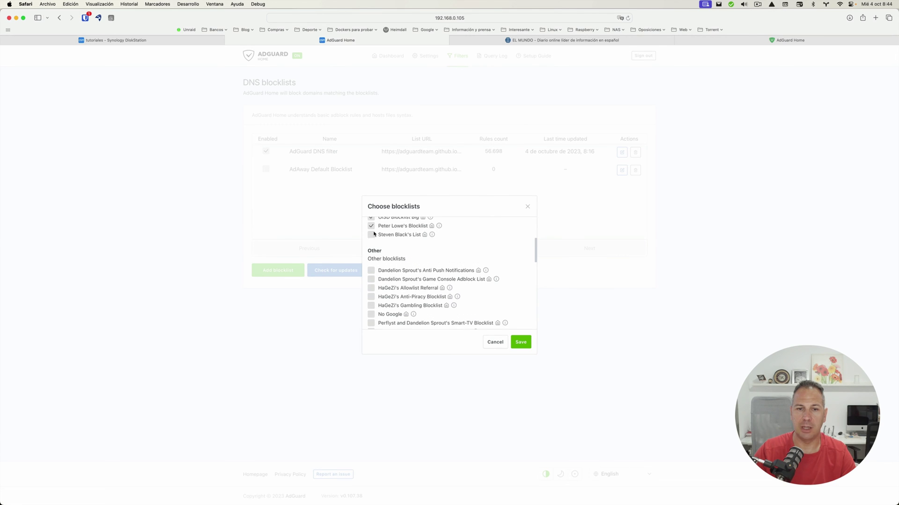
left_click(370, 235)
Select all blocklists in the Other group, from Dandelion Sprout's Anti Push Notifications to WindowsSpyBlocker - Hosts spy rules.
left_click(371, 270)
left_click(371, 280)
left_click(370, 289)
left_click(371, 297)
left_click(371, 306)
left_click(371, 315)
left_click(371, 324)
scroll(401, 280, "down", 3)
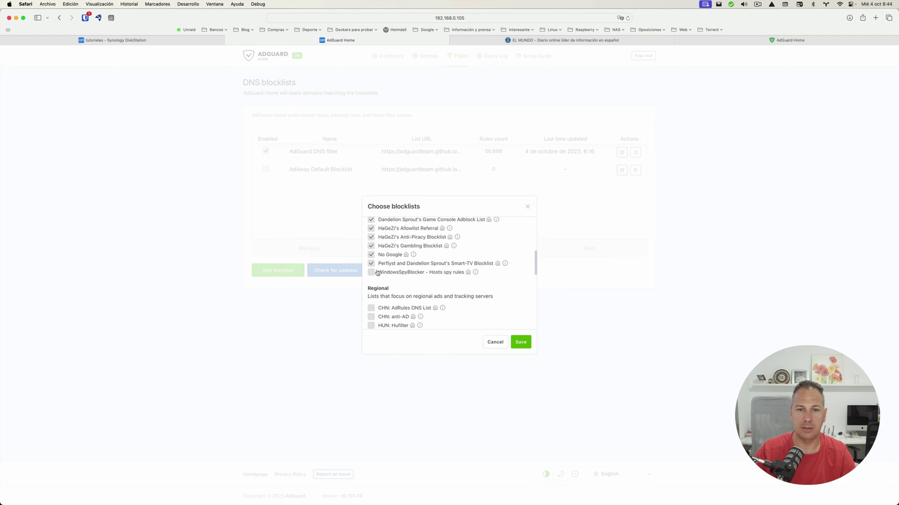
left_click(371, 272)
Select all blocklists in the Regional group, from CHN: AdRules DNS List to VNM: ABPVN List.
scroll(374, 269, "down", 3)
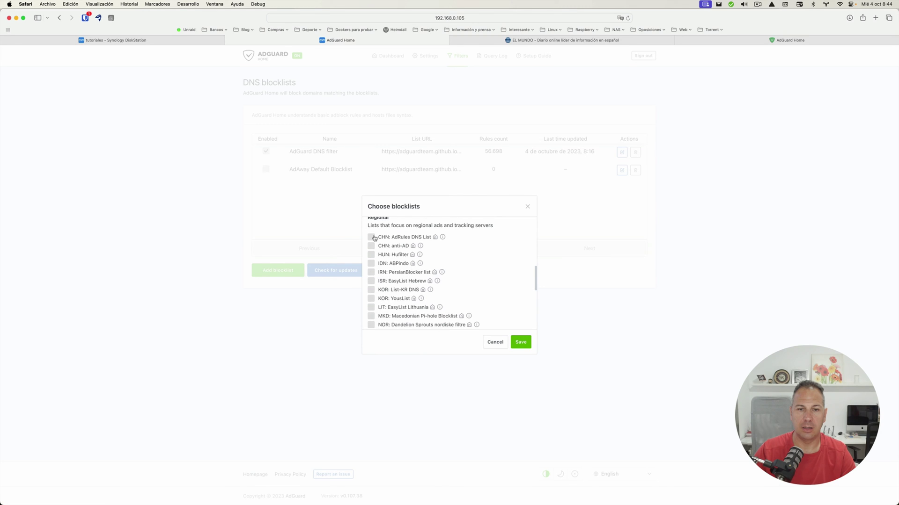
left_click(370, 237)
left_click(371, 246)
left_click(371, 254)
left_click(370, 264)
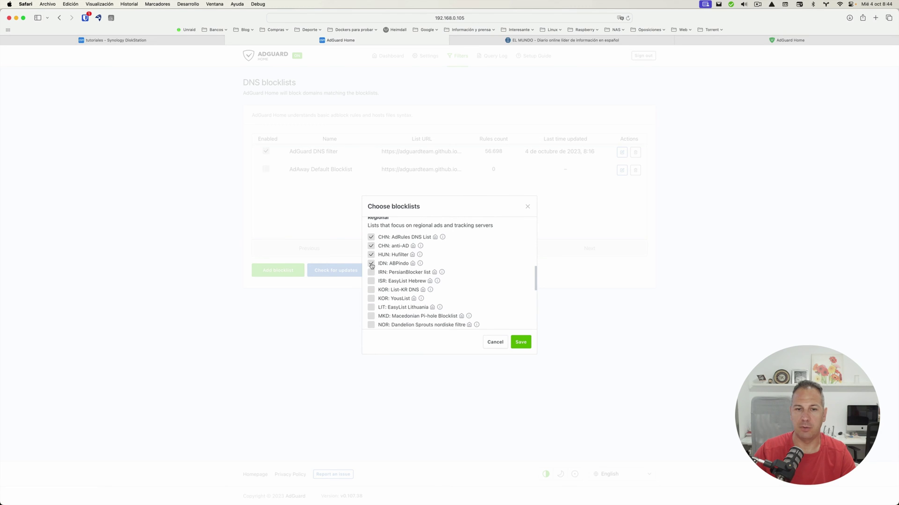
left_click(371, 273)
left_click(371, 281)
left_click(370, 290)
left_click(371, 299)
left_click(371, 308)
left_click(370, 315)
left_click(371, 324)
scroll(417, 267, "down", 3)
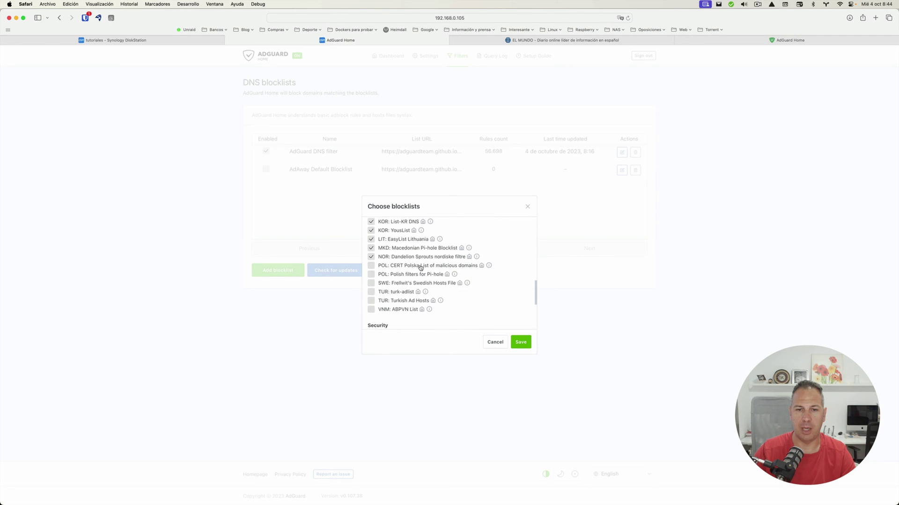
left_click(369, 266)
left_click(371, 274)
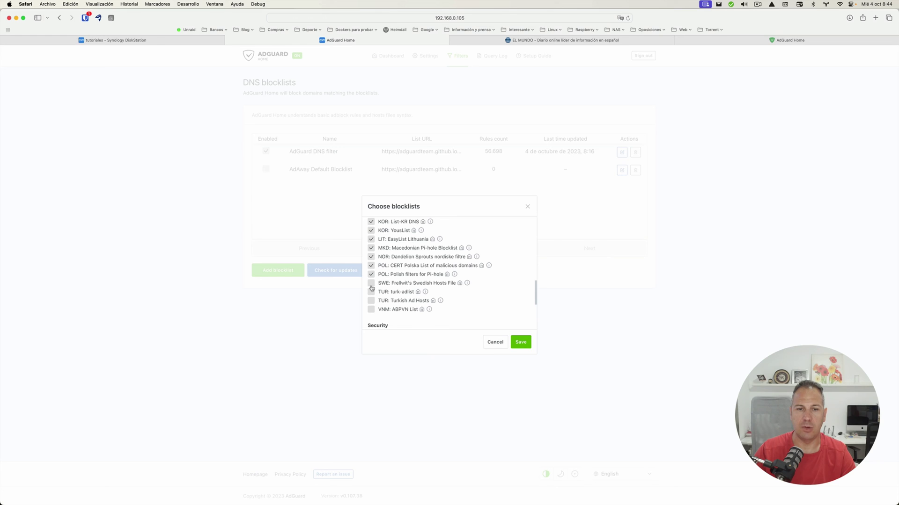
left_click(371, 283)
left_click(370, 291)
left_click(371, 301)
left_click(370, 309)
Select all blocklists in the Security group, from Phishing URL Blocklist (PhishTank and OpenPhish) to Malicious URL Blocklist (URLHaus).
scroll(386, 302, "down", 5)
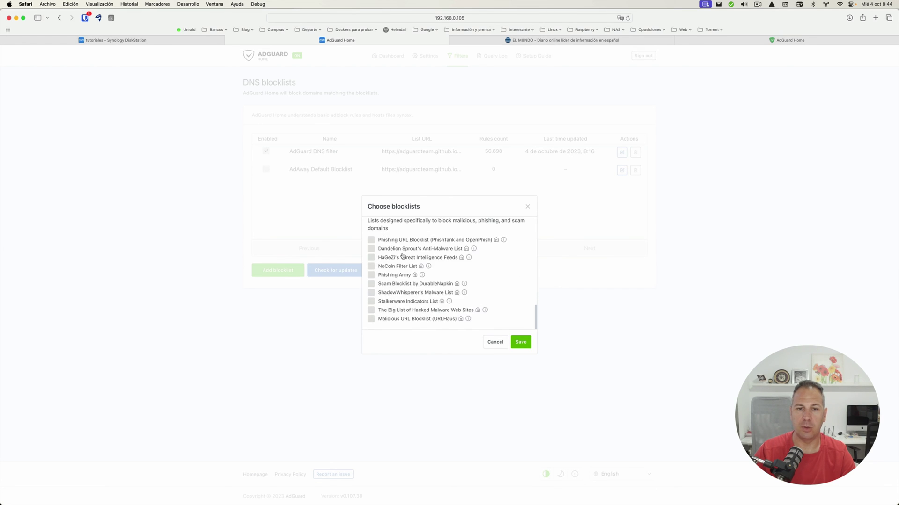
left_click(372, 240)
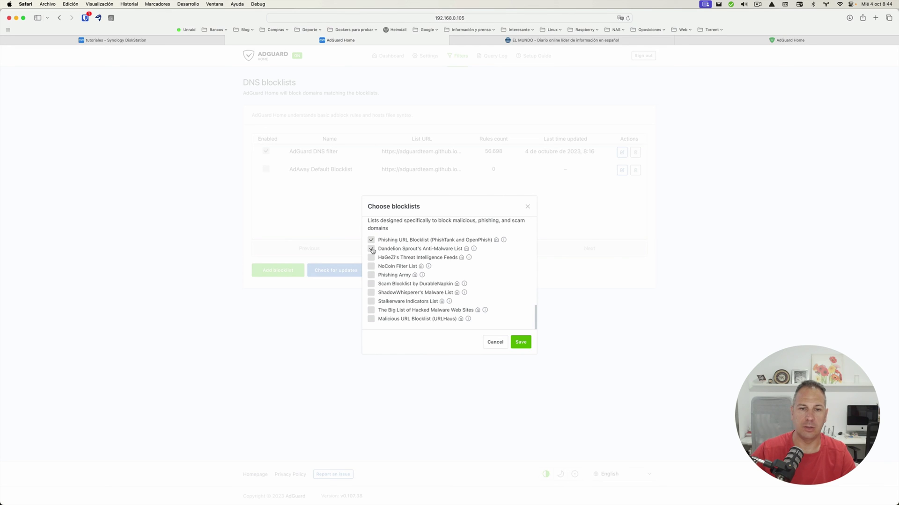
left_click(371, 257)
left_click(371, 266)
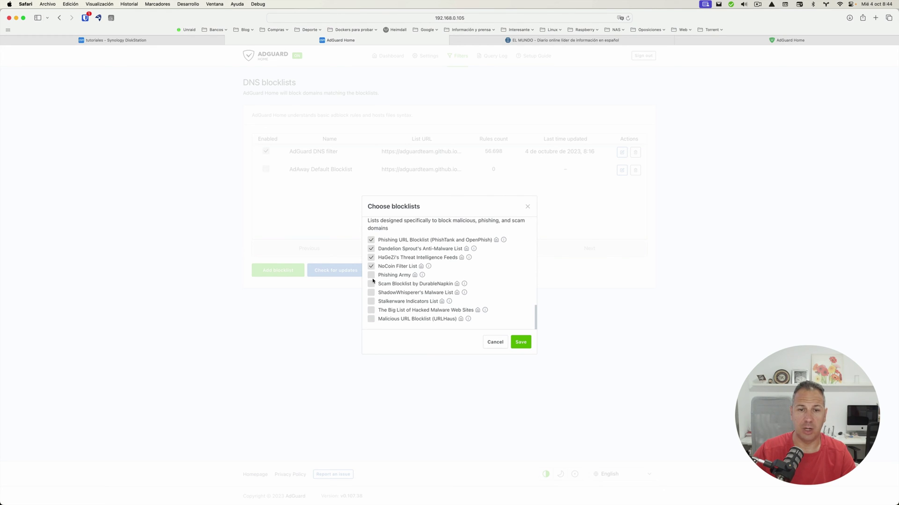
left_click(371, 276)
left_click(370, 284)
left_click(371, 293)
left_click(371, 301)
left_click(371, 311)
left_click(371, 318)
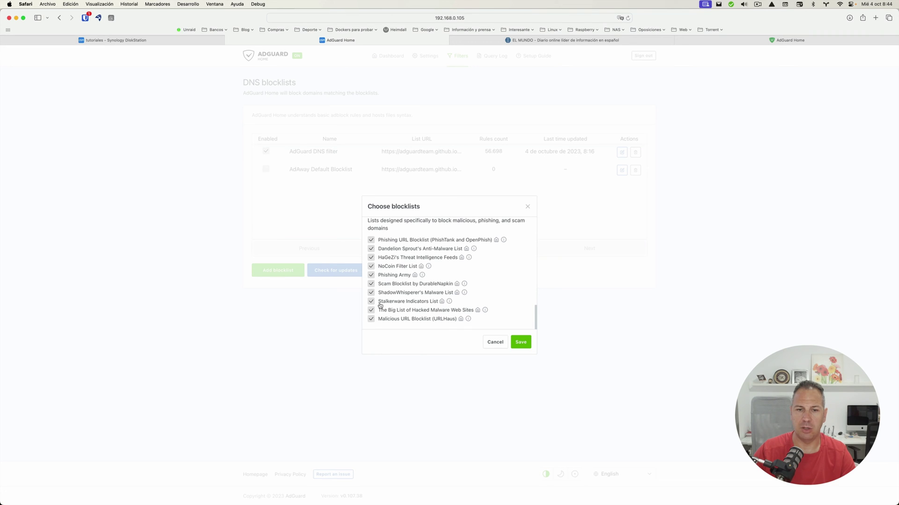
Save the selected blocklists and enable the AdAway Default Blocklist.
left_click(521, 342)
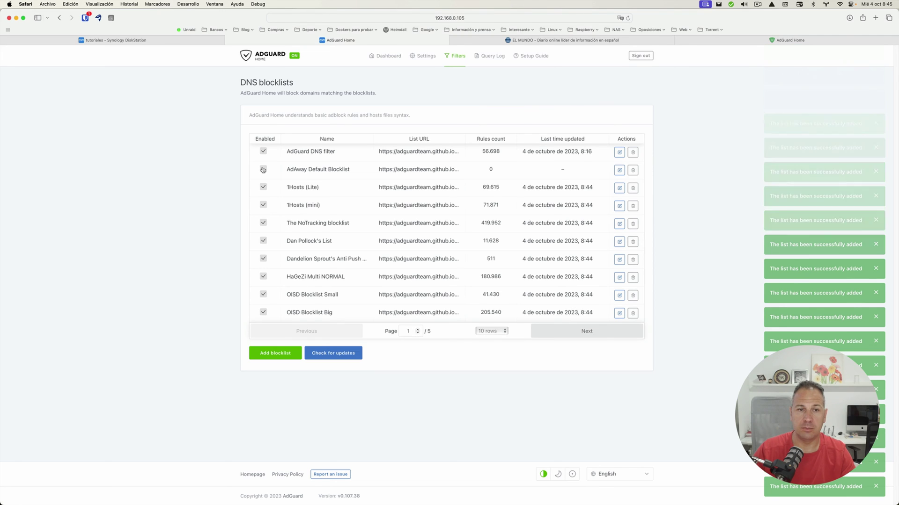
left_click(263, 170)
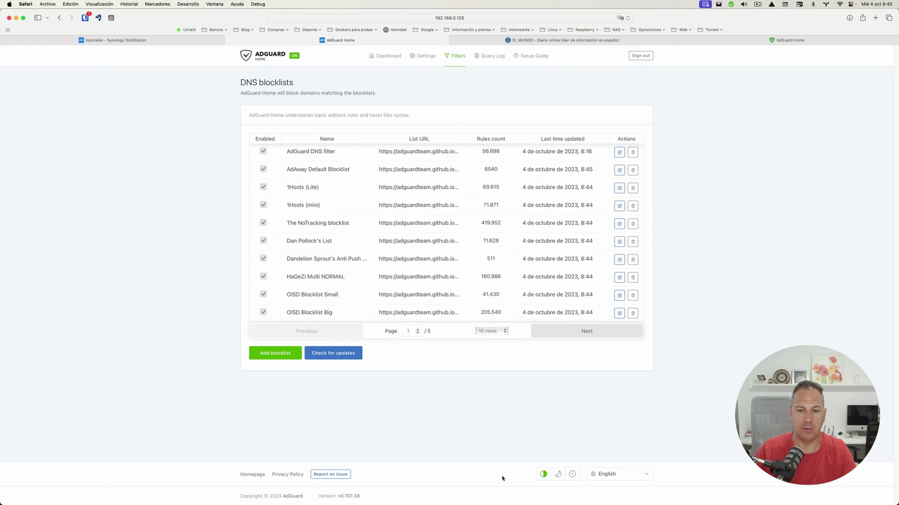
Switch to the macOS System Settings and replace the USB LAN adapter's first DNS server with 192.168.0.105.
mouse_move(490, 501)
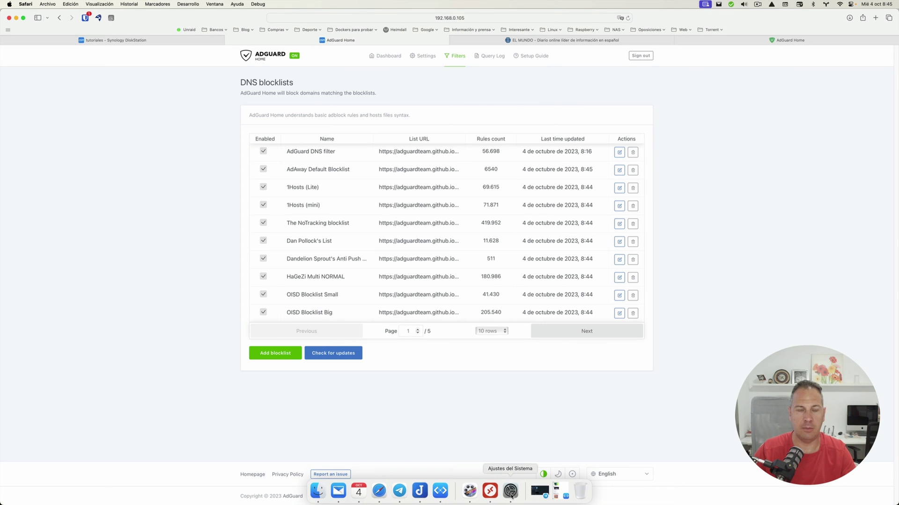
left_click(511, 493)
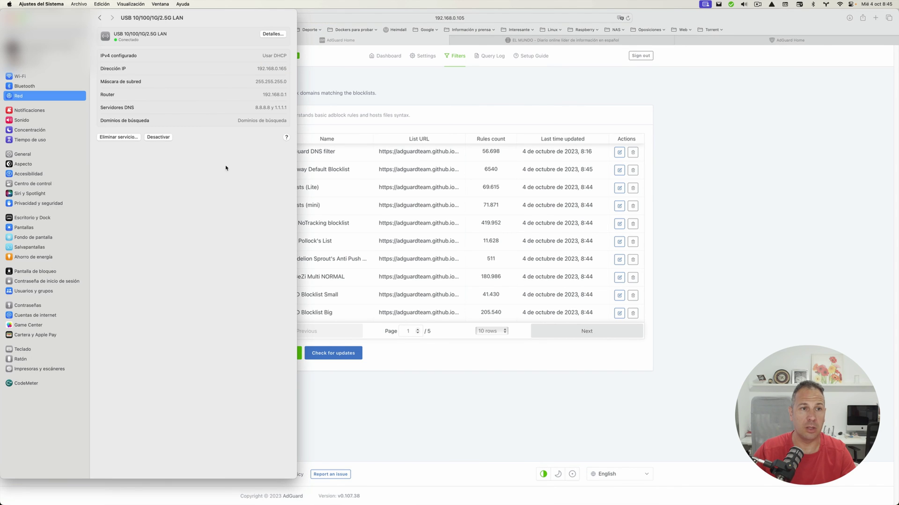
left_click(276, 35)
left_click(16, 204)
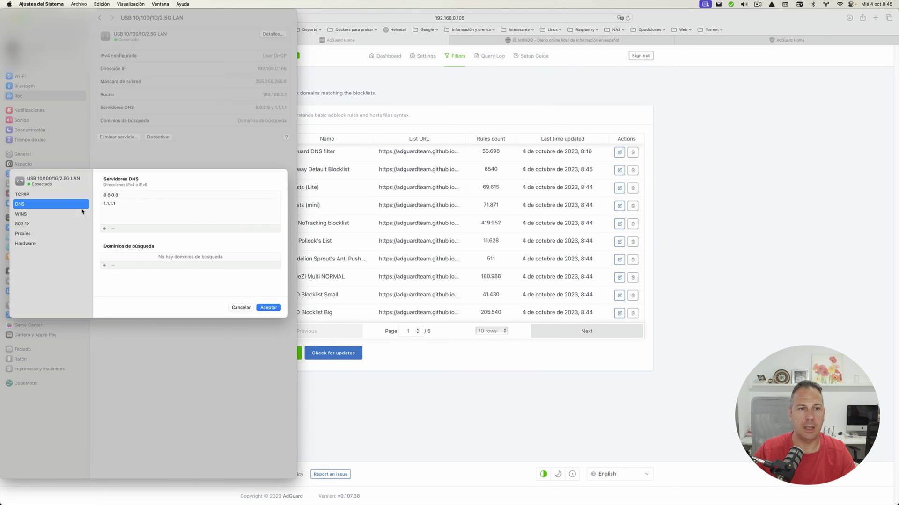
double_click(125, 196)
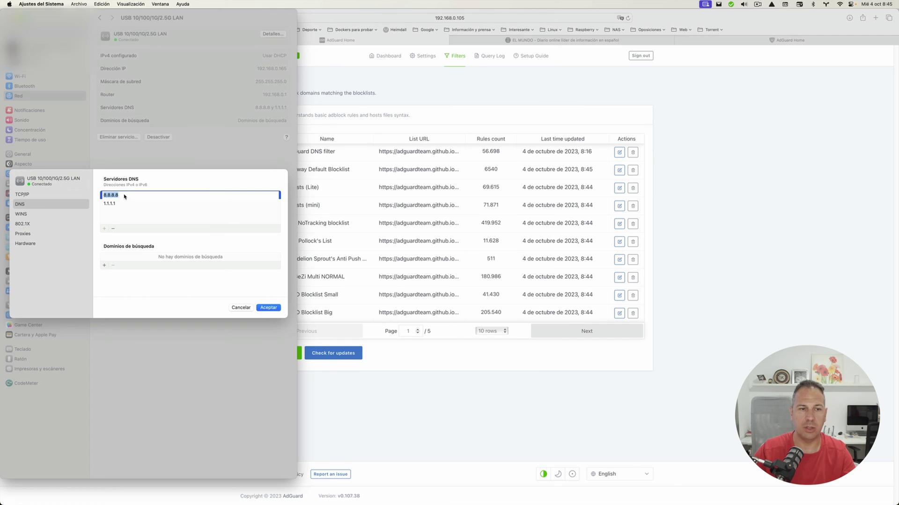
type("192.168.0.105")
left_click(265, 308)
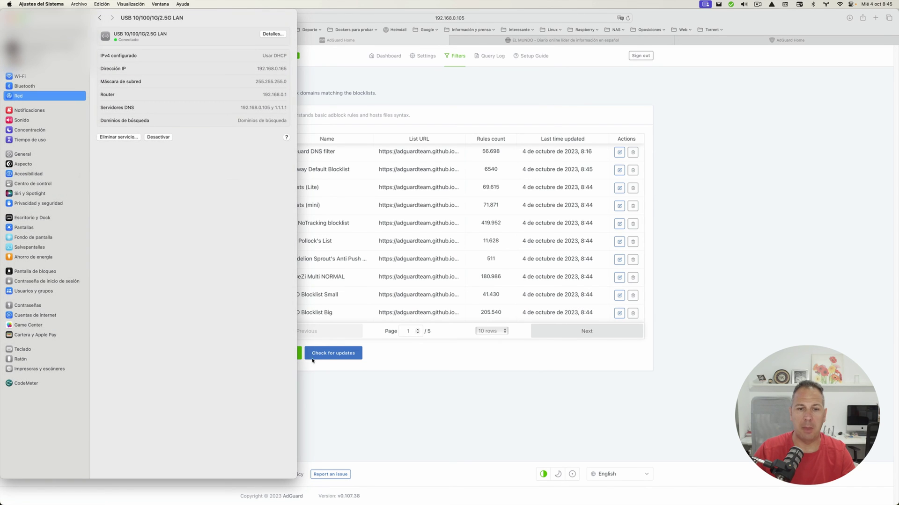
Return to AdGuard Home in Safari and block the services 500px and 9GAG, switching Activision Blizzard on and back off.
left_click(379, 402)
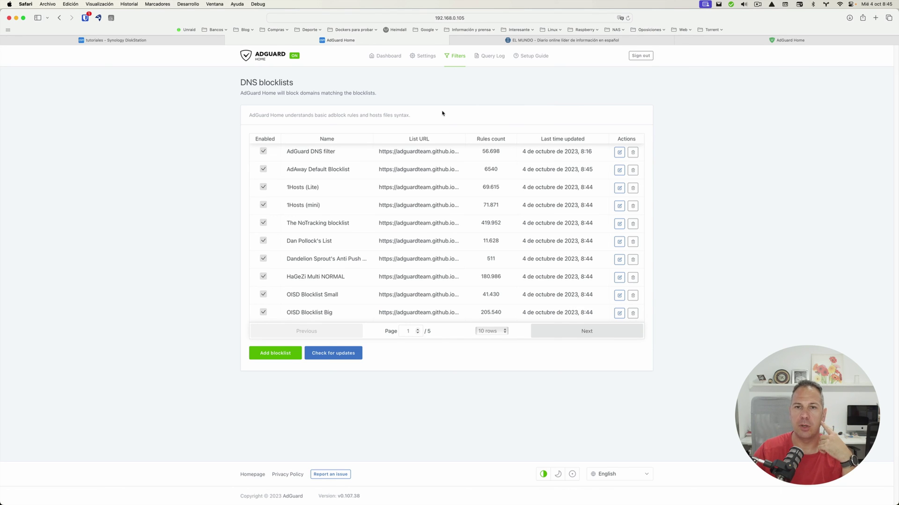
left_click(459, 55)
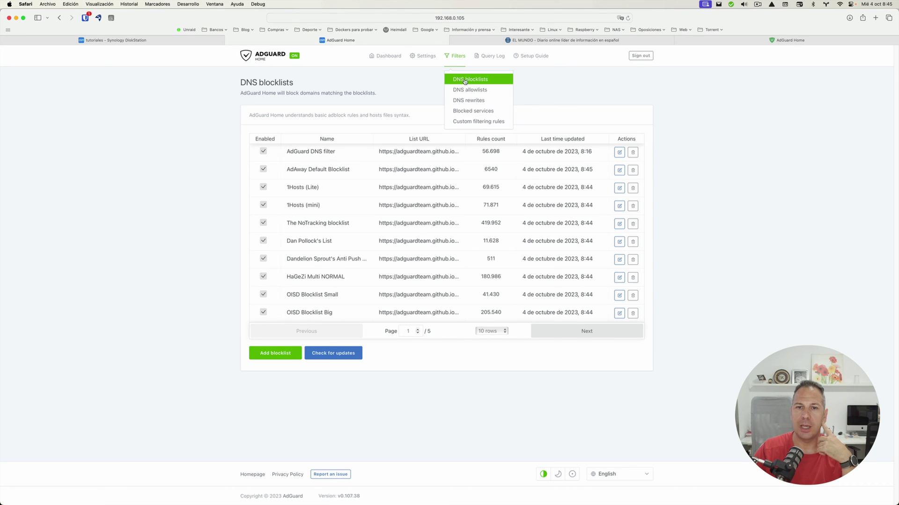
left_click(466, 111)
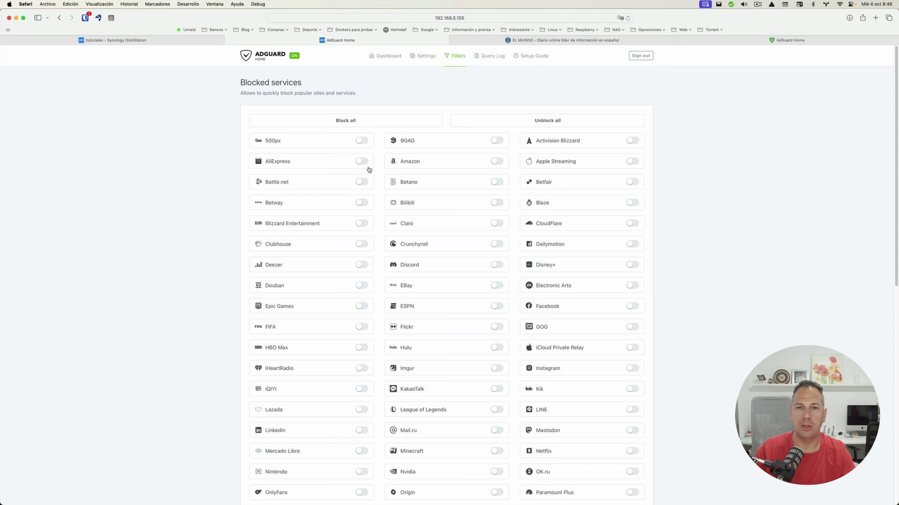
left_click(363, 141)
left_click(497, 142)
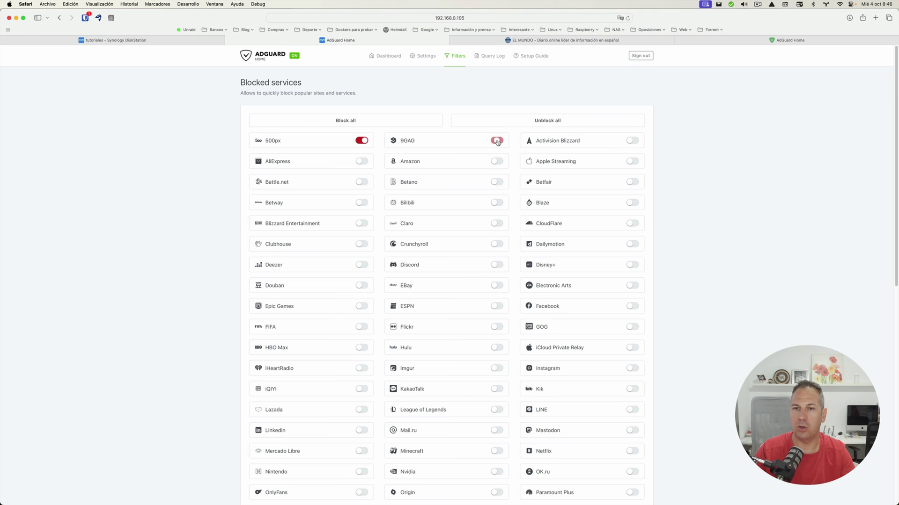
left_click(632, 141)
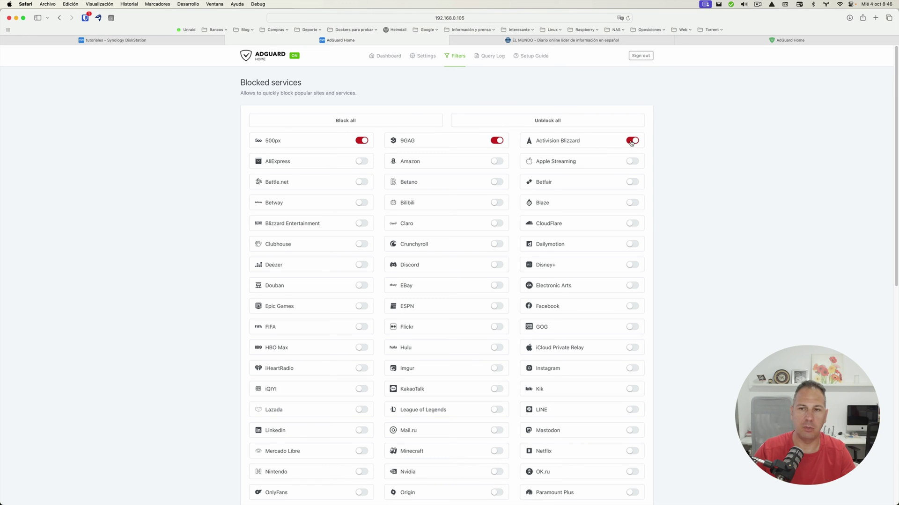
left_click(631, 141)
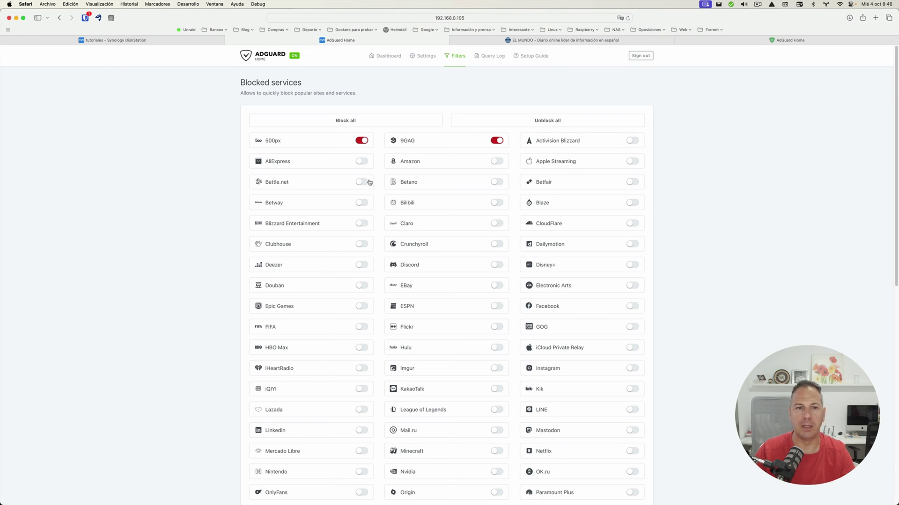
Block the services Betano, Battle.net, Betfair, Betway, Bilibili and Blaze.
left_click(499, 183)
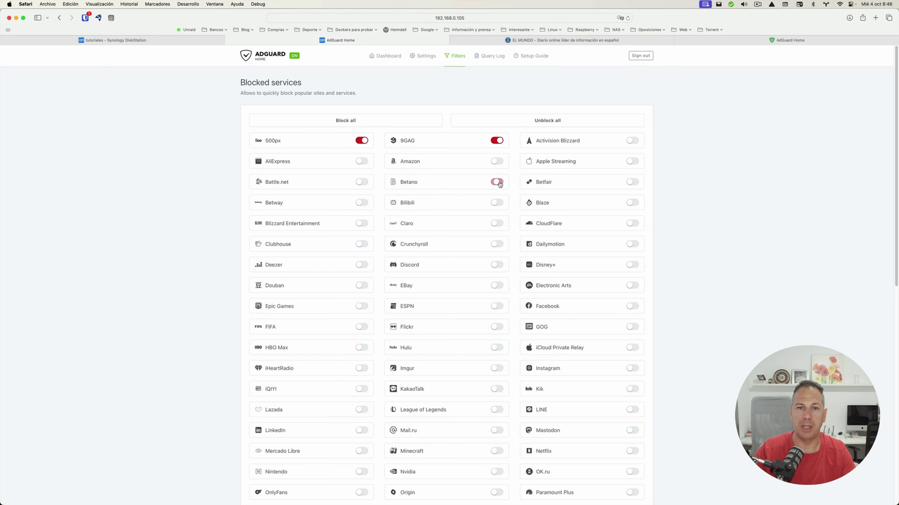
left_click(363, 183)
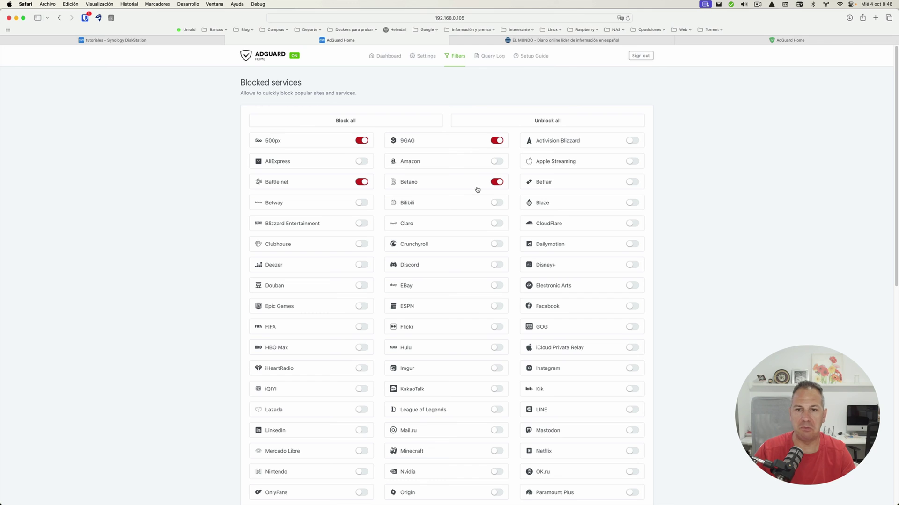
left_click(634, 182)
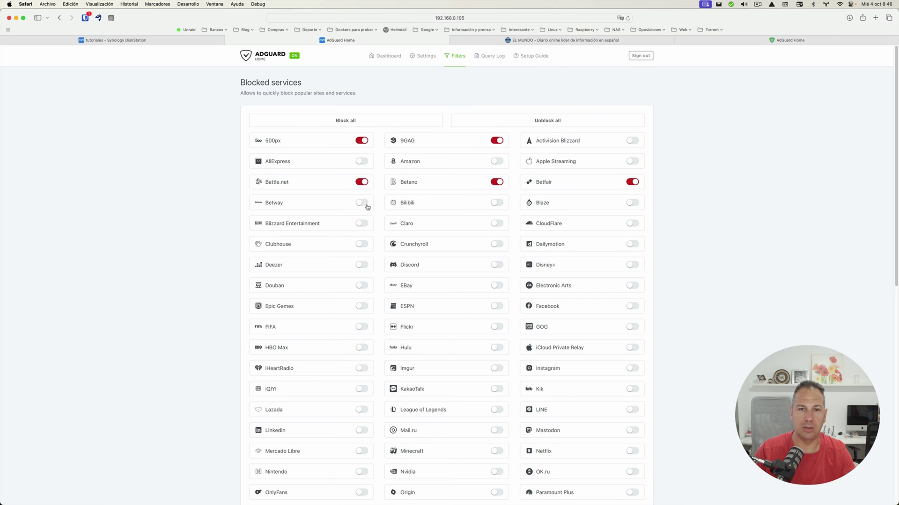
left_click(363, 203)
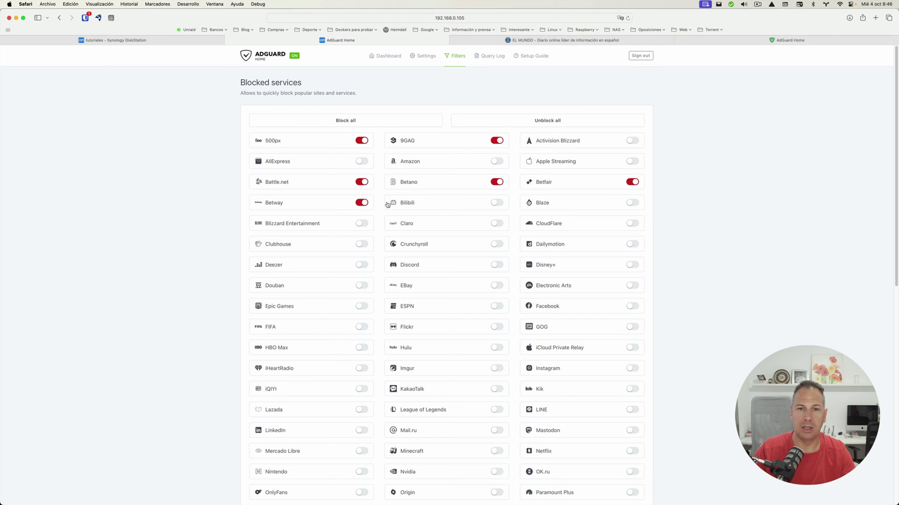
left_click(497, 204)
left_click(631, 203)
Block the services Claro, Clubhouse, Douban and ESPN, and save the blocked services.
left_click(495, 224)
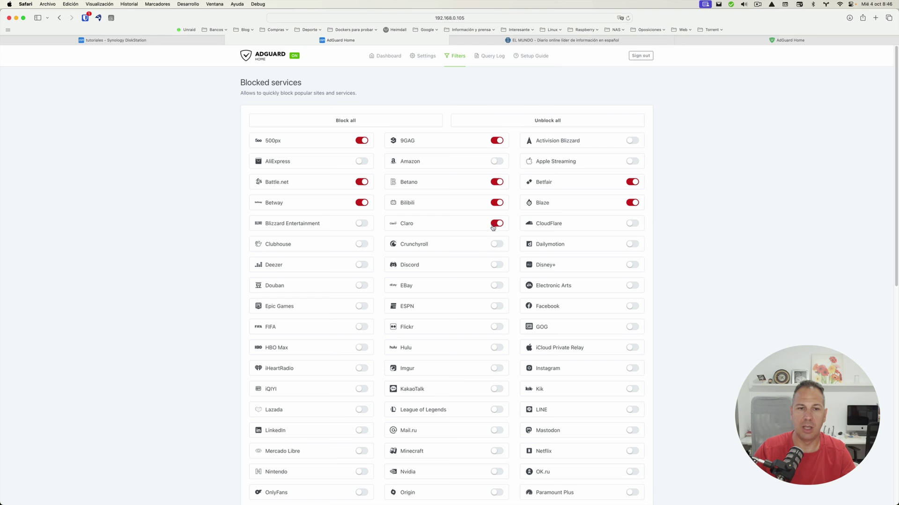
left_click(364, 246)
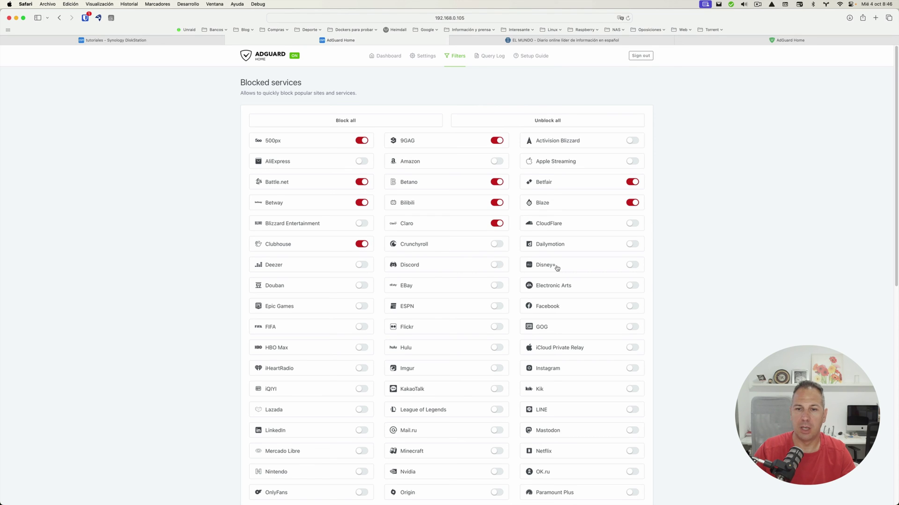
left_click(362, 287)
left_click(499, 309)
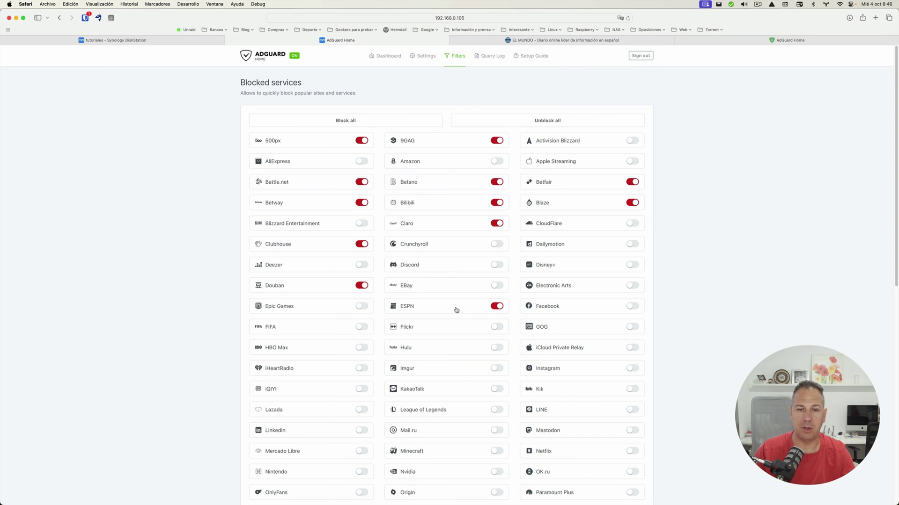
scroll(454, 311, "down", 5)
scroll(457, 310, "down", 4)
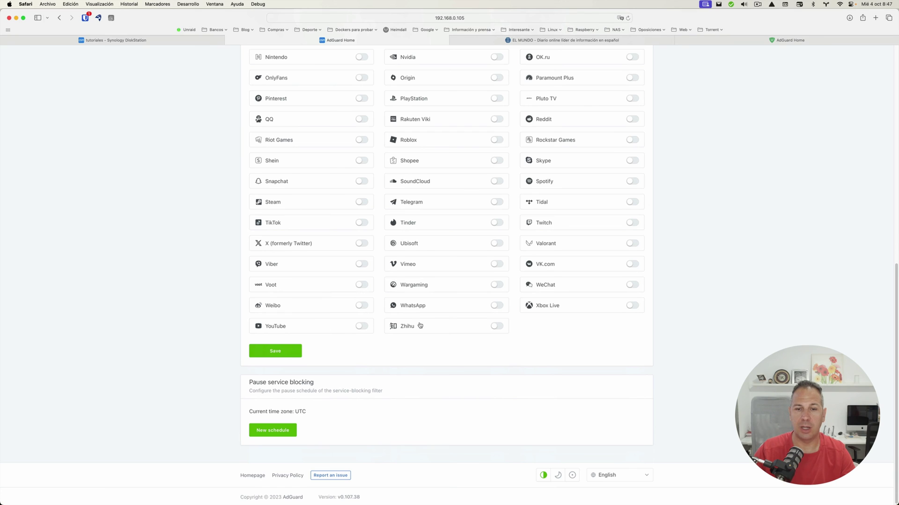
left_click(279, 350)
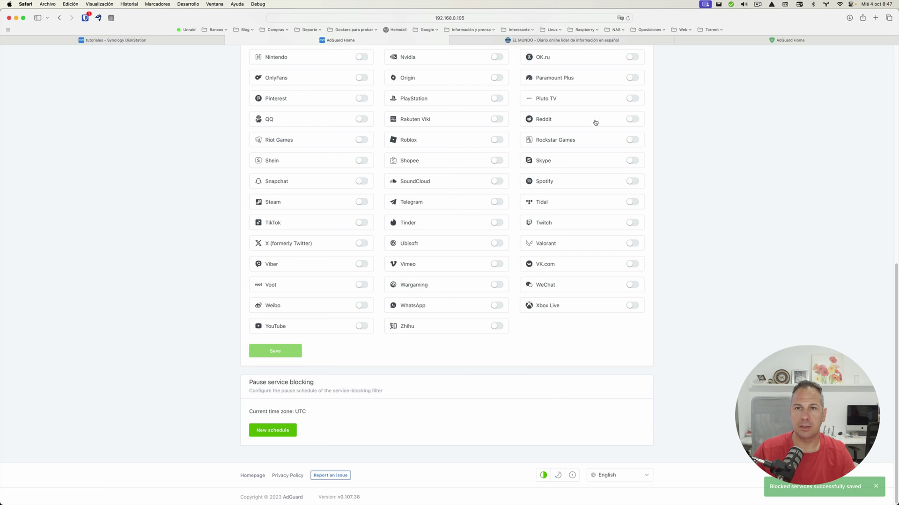
Reload the open El Mundo news page and check its front page for advertisements.
left_click(585, 42)
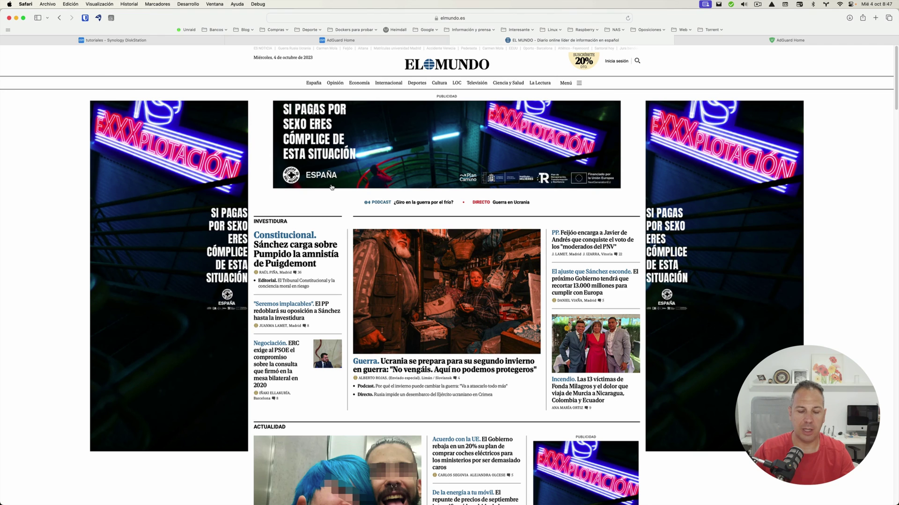
key("super+r")
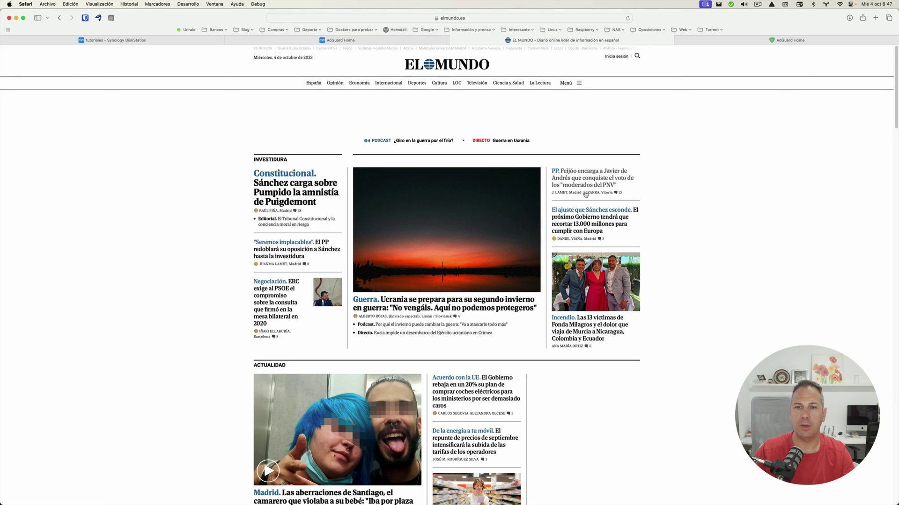
scroll(546, 320, "down", 8)
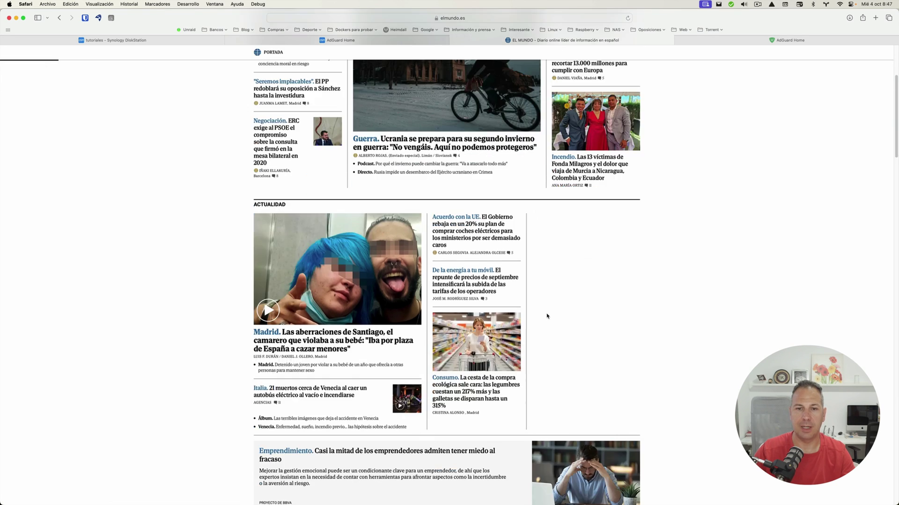
Go back to AdGuard Home and open its dashboard to examine the query and blocking statistics.
left_click(386, 42)
scroll(183, 97, "up", 5)
scroll(182, 97, "up", 3)
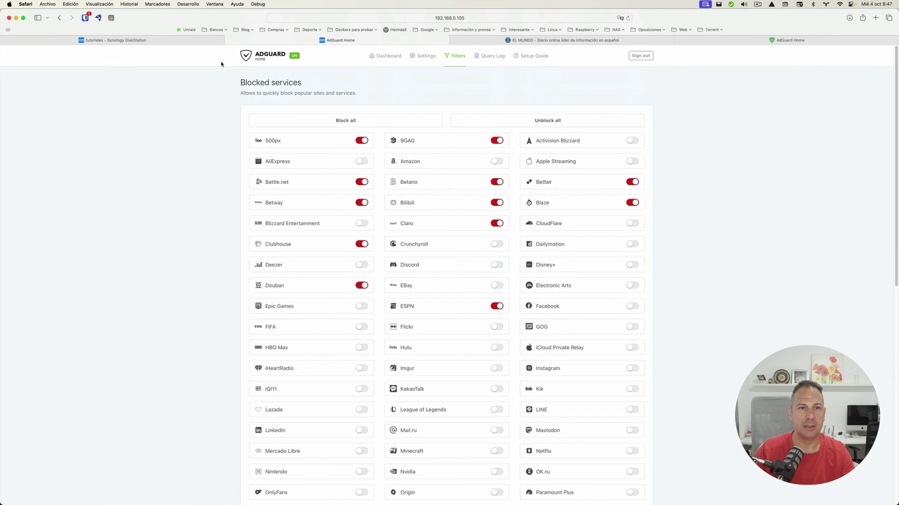
left_click(252, 56)
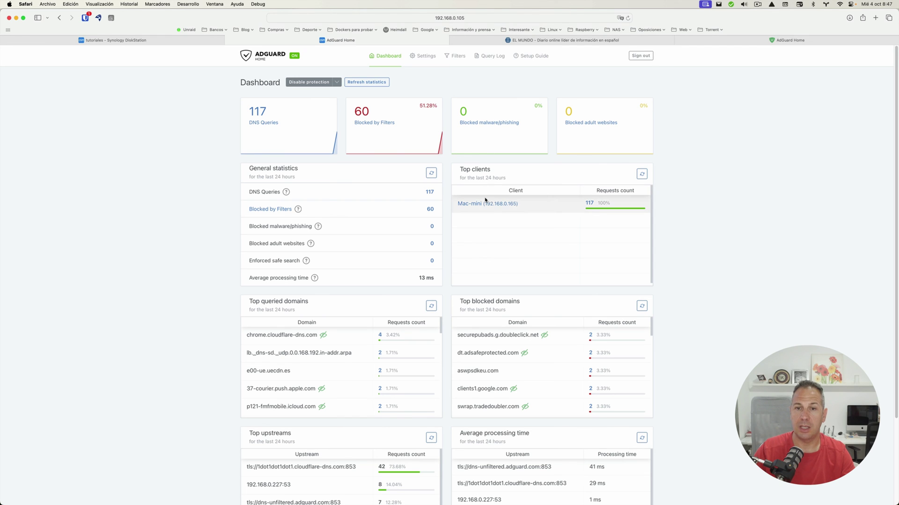
Open the Mac-mini client's query log, examine its blocked requests and the unblock options for gum.criteo.com, and return to the dashboard.
mouse_move(487, 205)
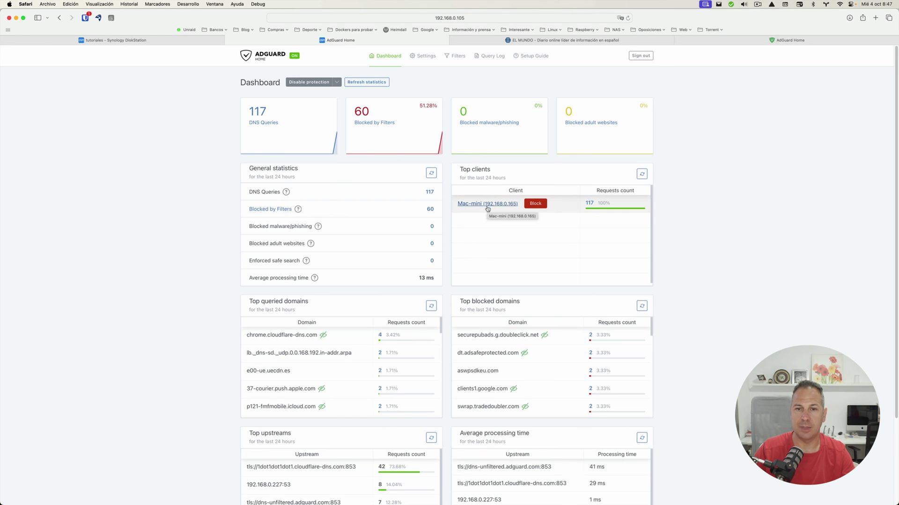
left_click(487, 204)
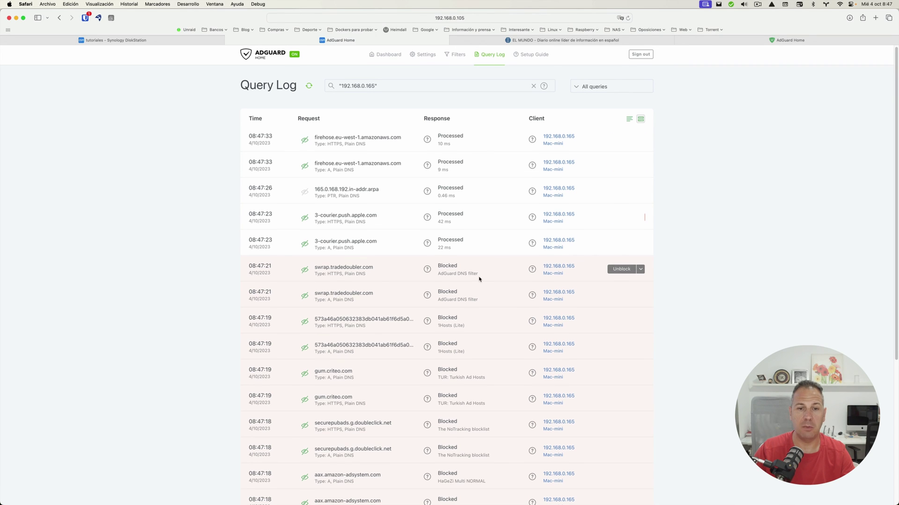
scroll(479, 280, "down", 5)
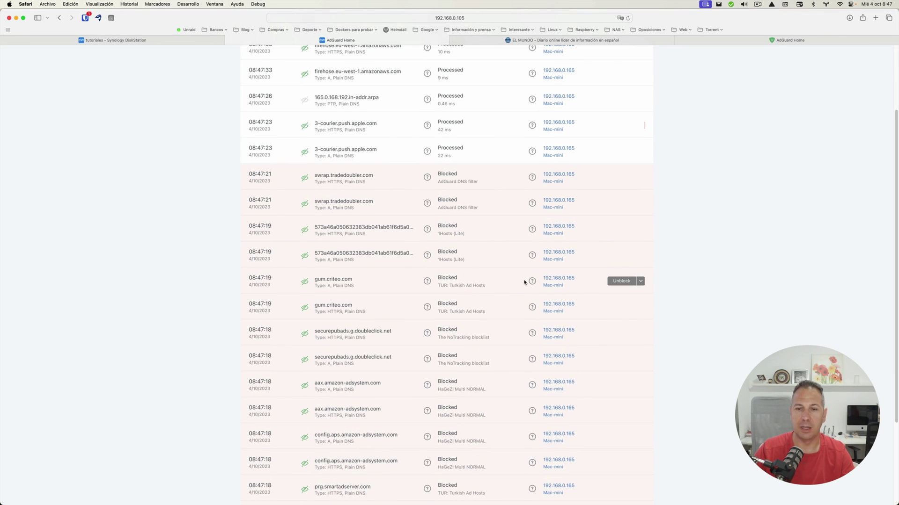
left_click(640, 281)
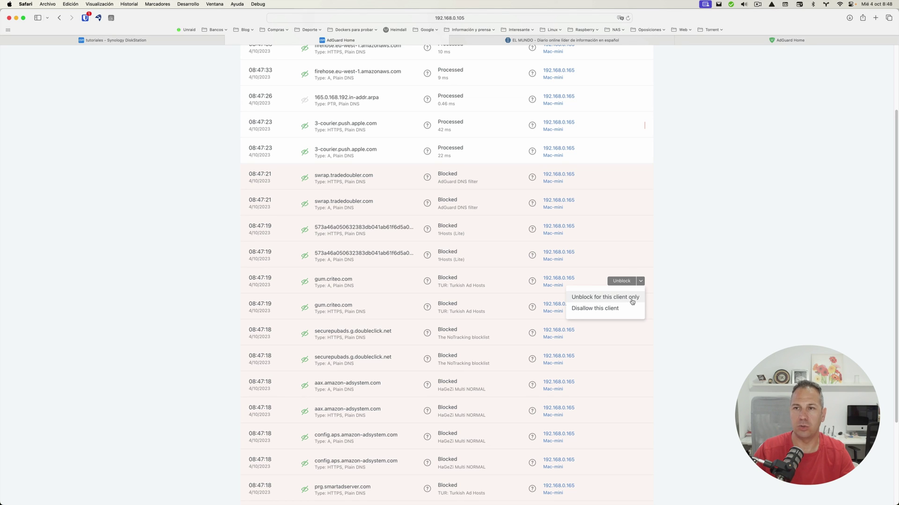
left_click(681, 293)
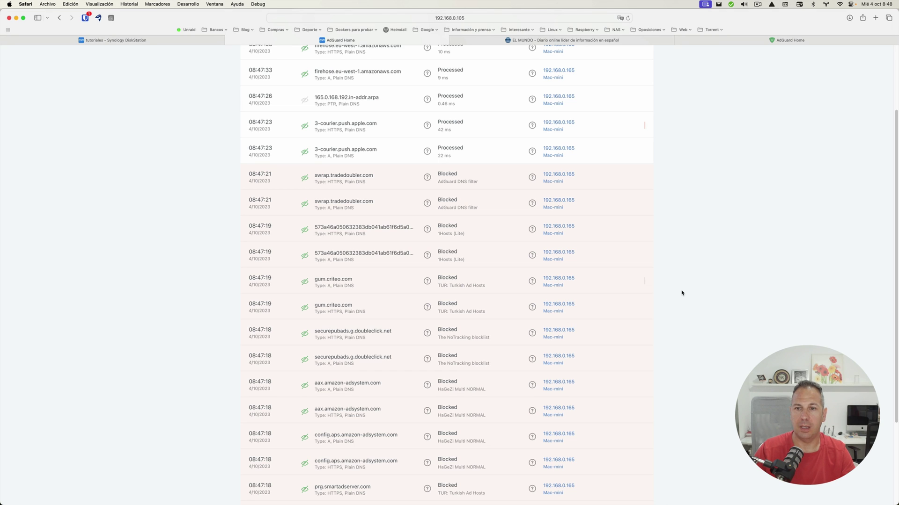
scroll(562, 280, "up", 3)
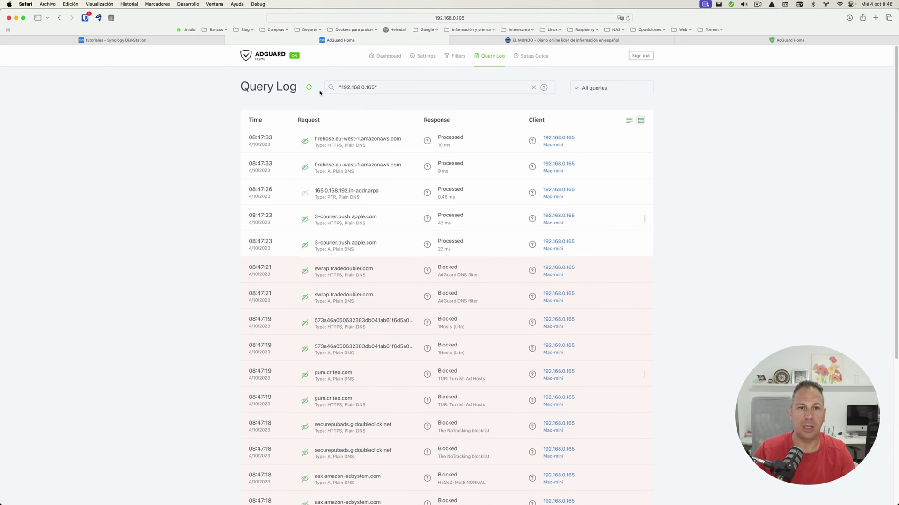
left_click(263, 58)
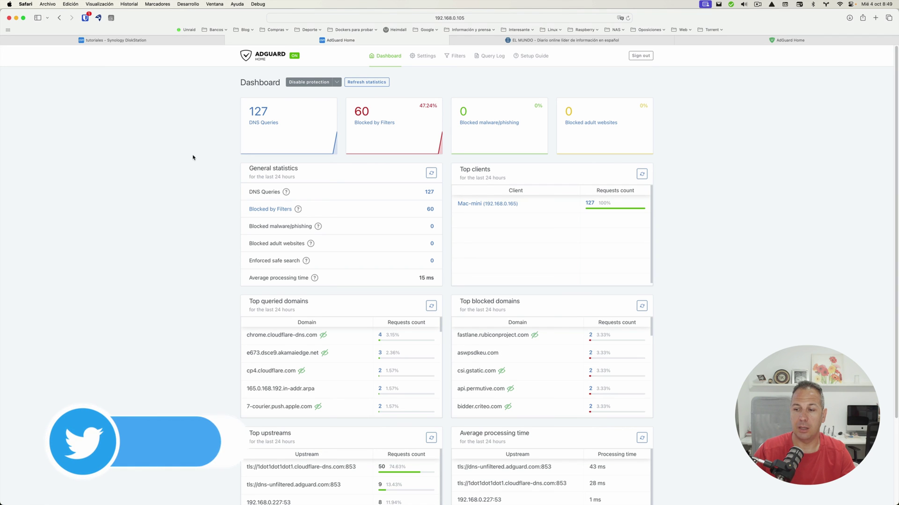
Start a new custom list in the DNS blocklists, enter "a" as its name, and activate its URL entry.
left_click(428, 58)
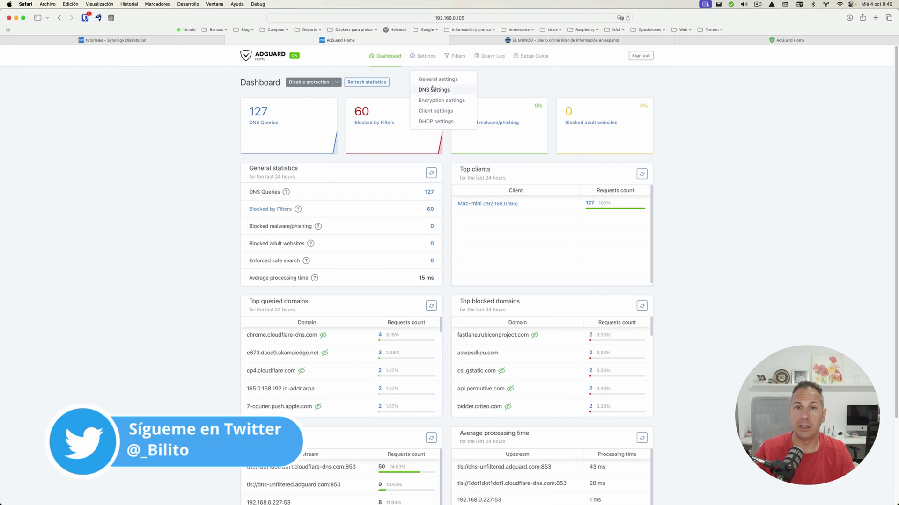
left_click(463, 56)
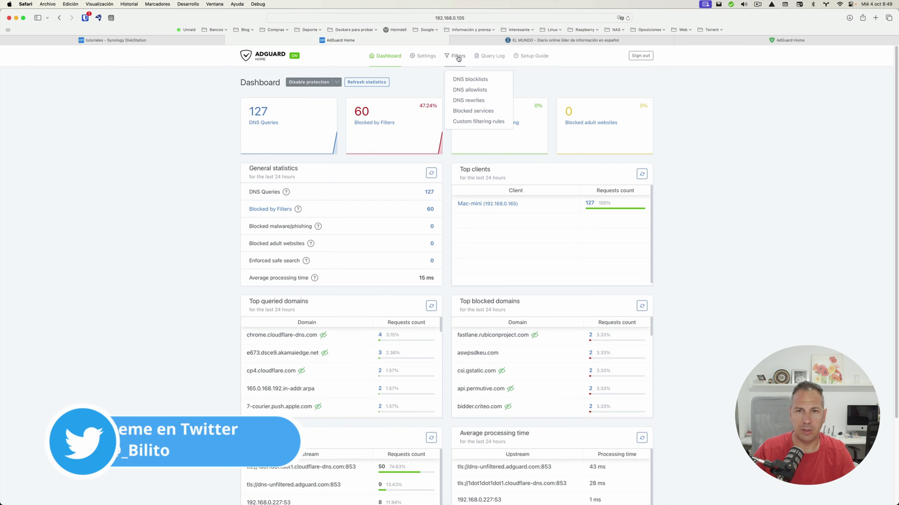
left_click(460, 80)
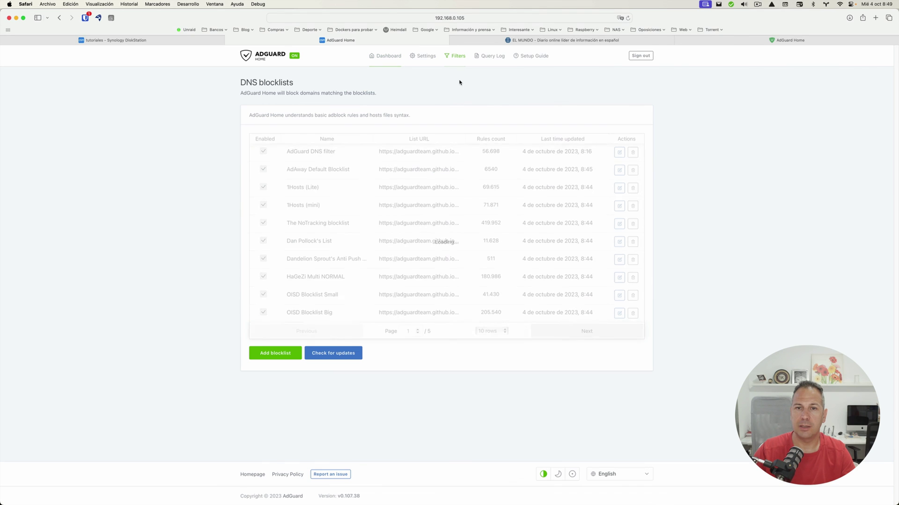
left_click(276, 353)
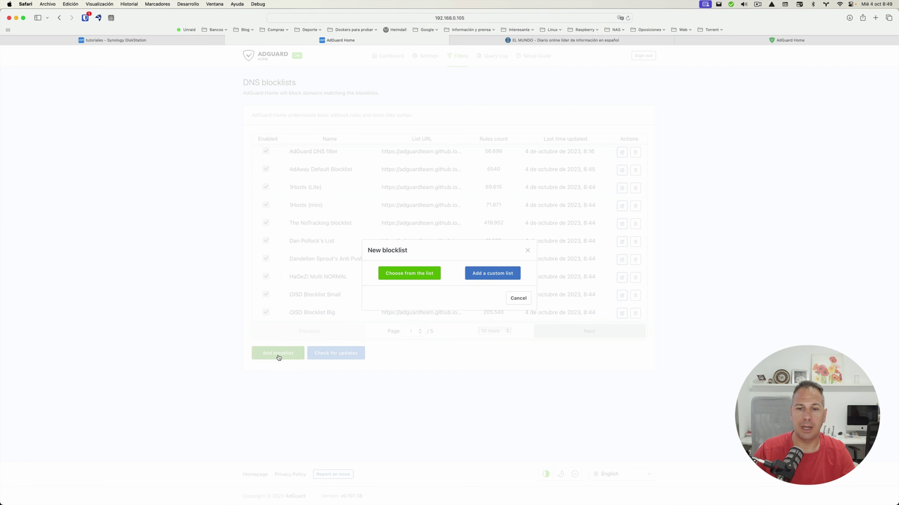
left_click(484, 275)
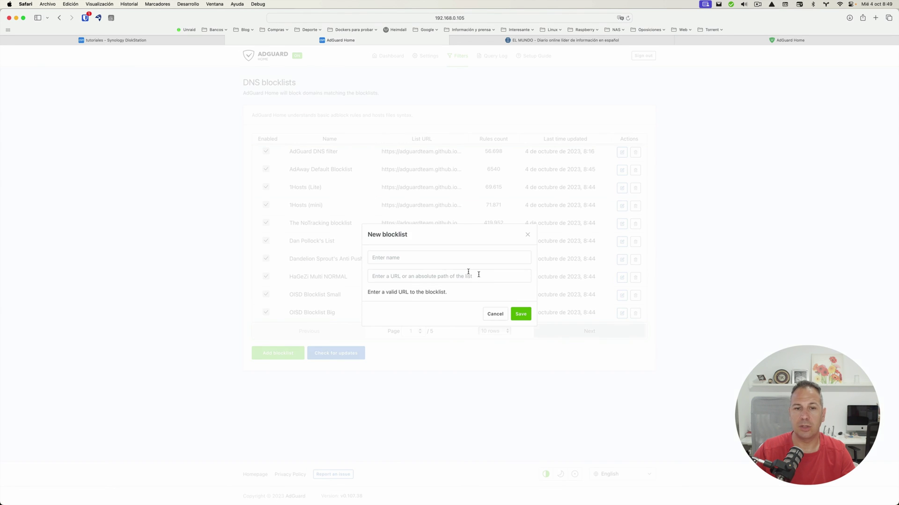
left_click(409, 257)
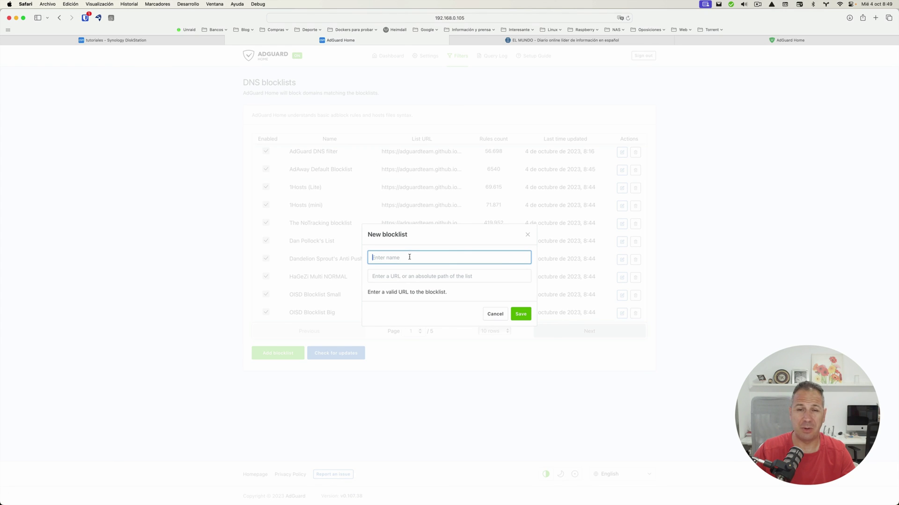
type("a")
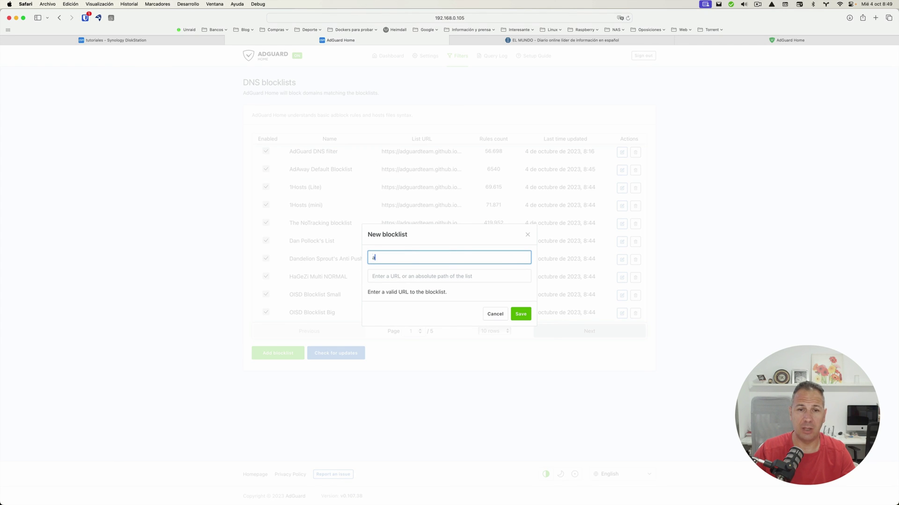
left_click(408, 275)
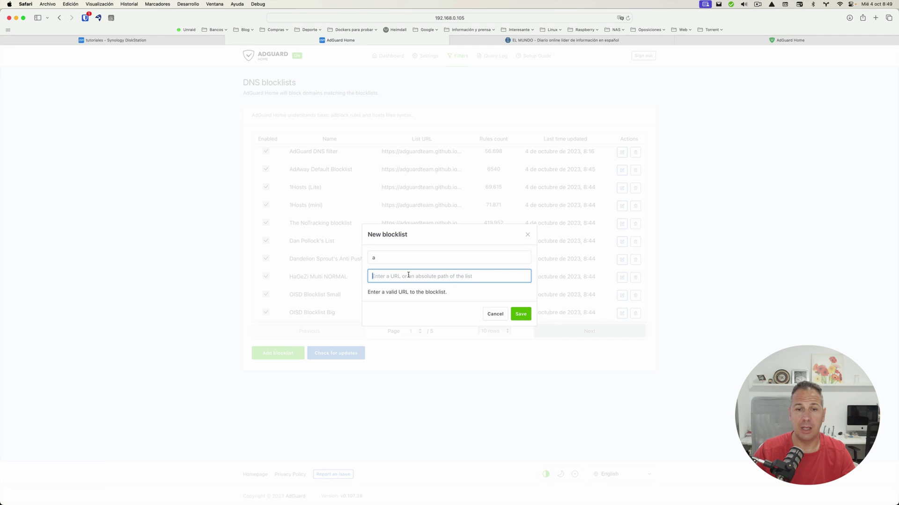